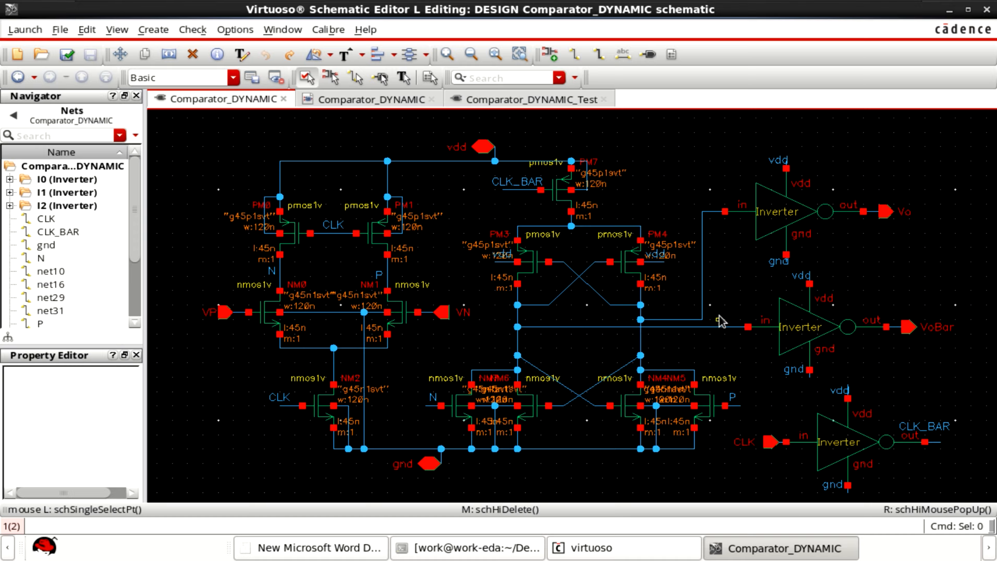
Step: Examine the CLK label, the Vo and VoBar output pins, and the cross-coupled PM3 and PM4 transistors in the comparator schematic
left_click(285, 403)
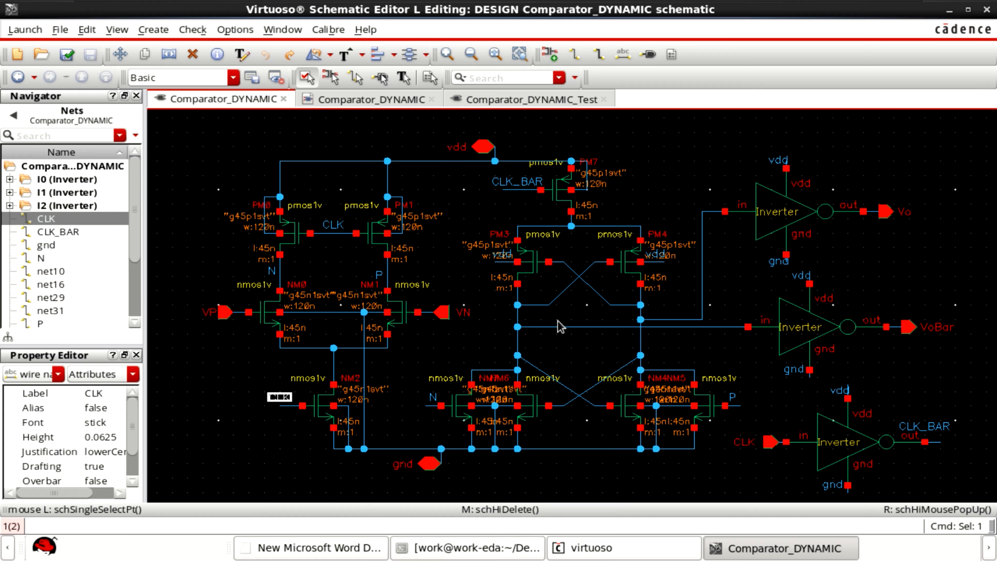
left_click_drag(925, 233, 884, 212)
left_click_drag(955, 342, 890, 295)
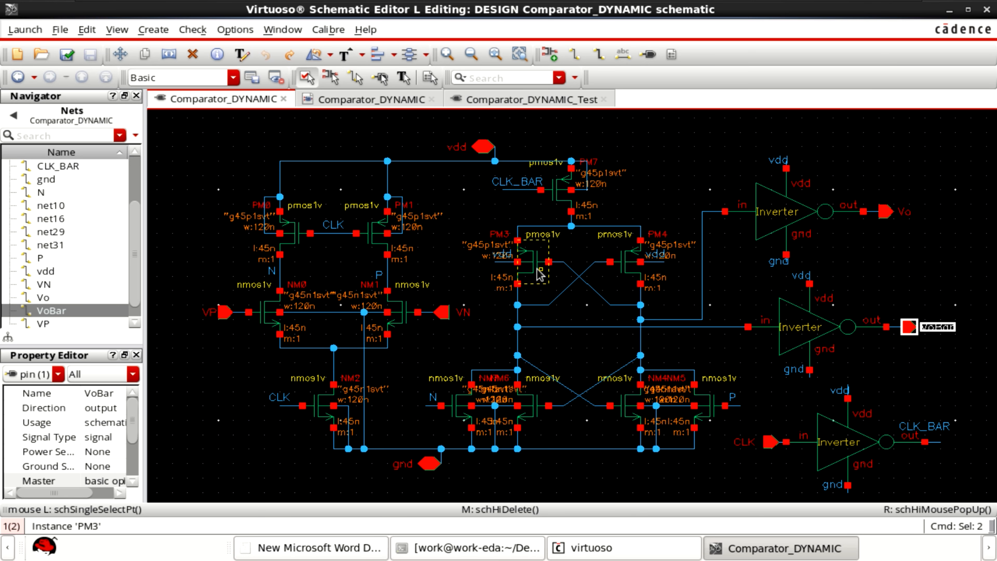
scroll(518, 263, "up", 1, "ctrl")
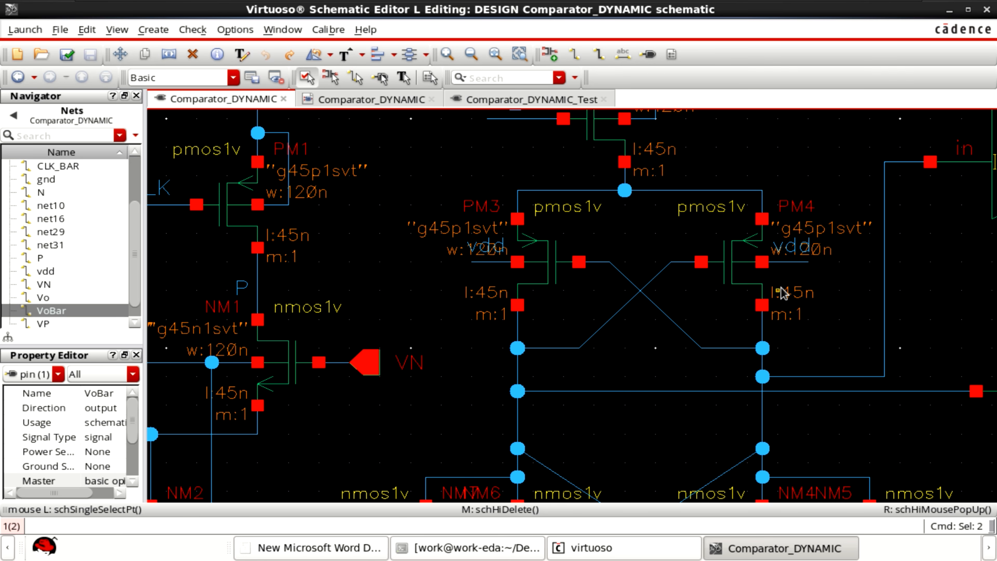
key("f")
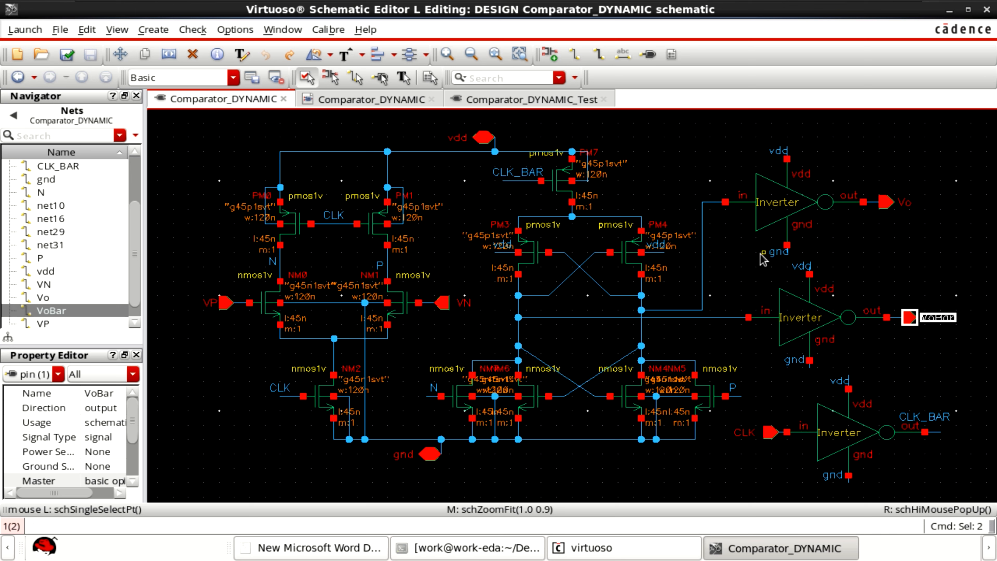
Step: Turn on net highlighting to trace the CLK_BAR and supply nets, and check and save the comparator schematic
left_click(118, 29)
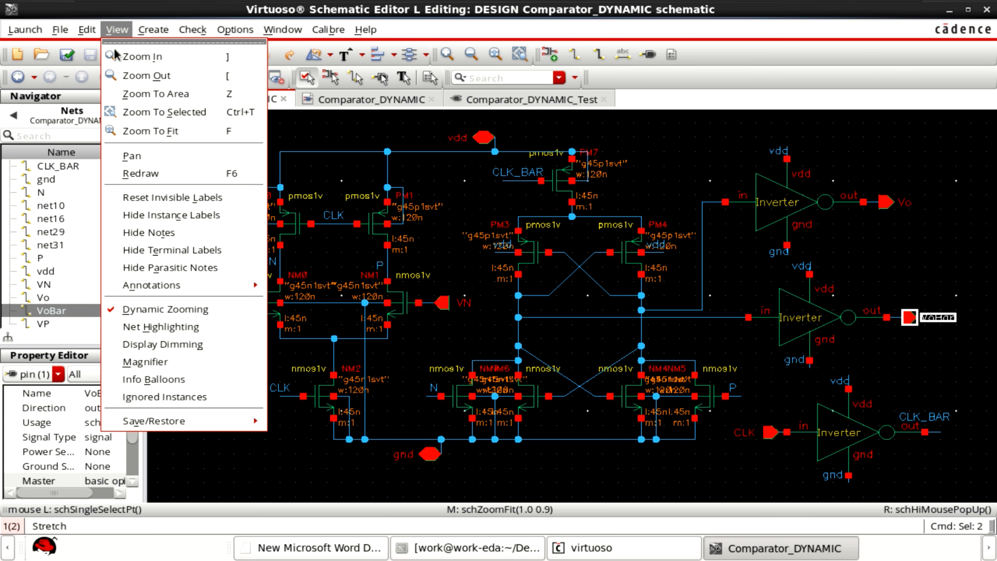
left_click(179, 329)
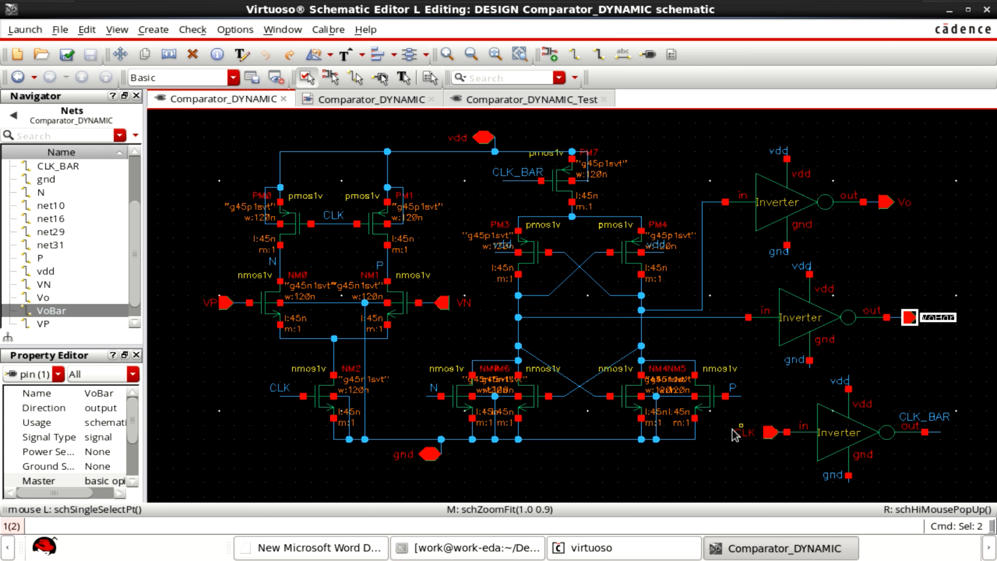
mouse_move(748, 436)
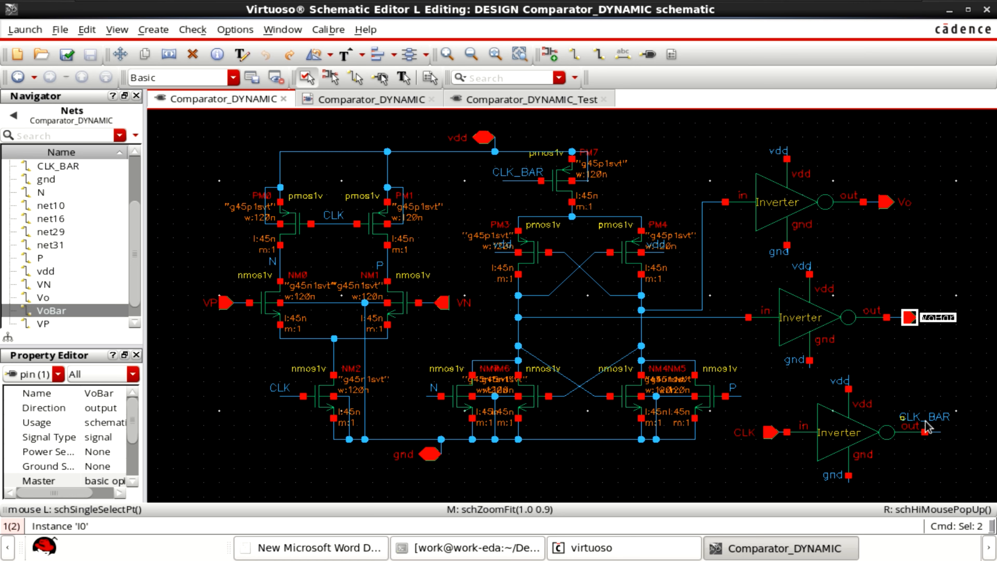
mouse_move(934, 422)
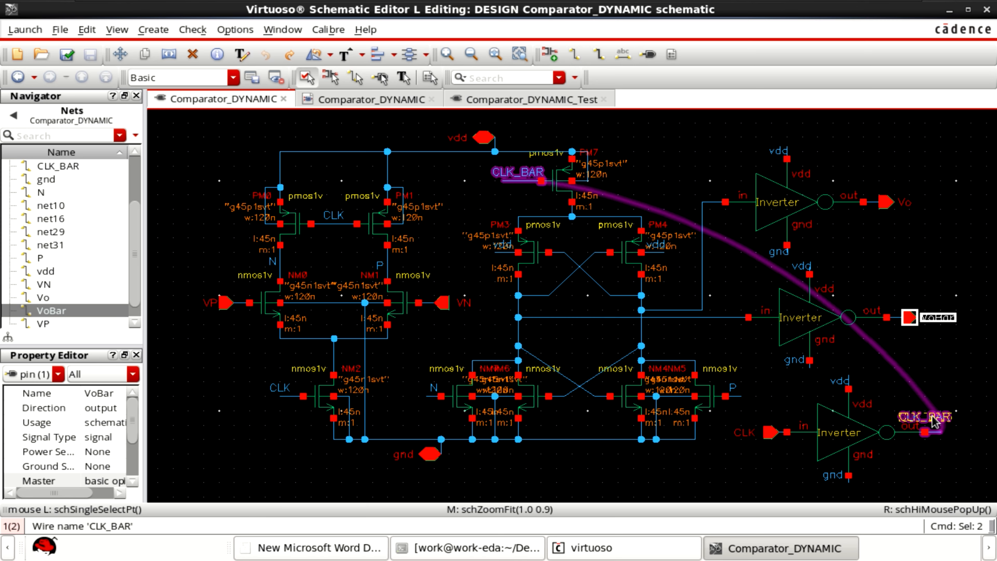
mouse_move(802, 269)
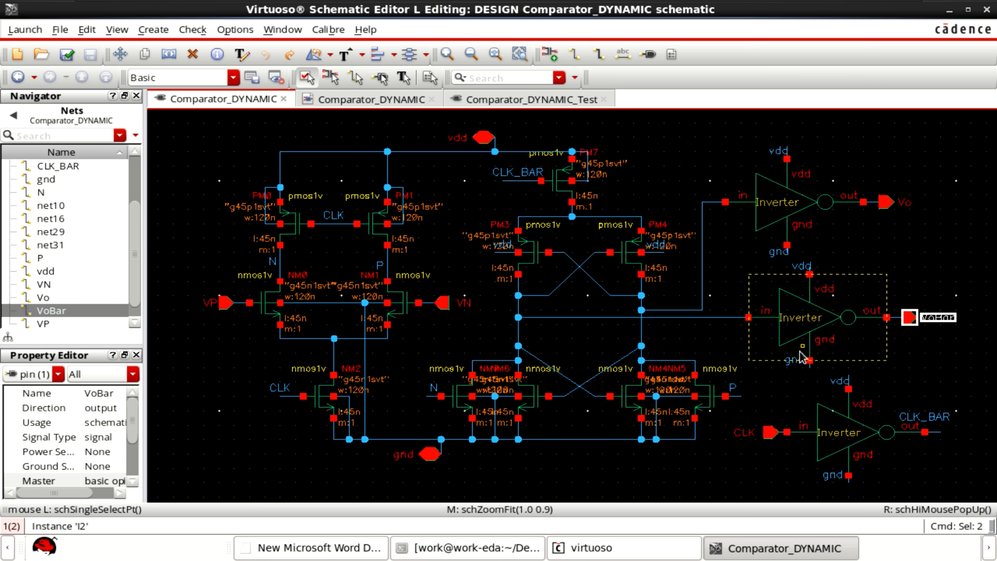
mouse_move(789, 371)
left_click(66, 56)
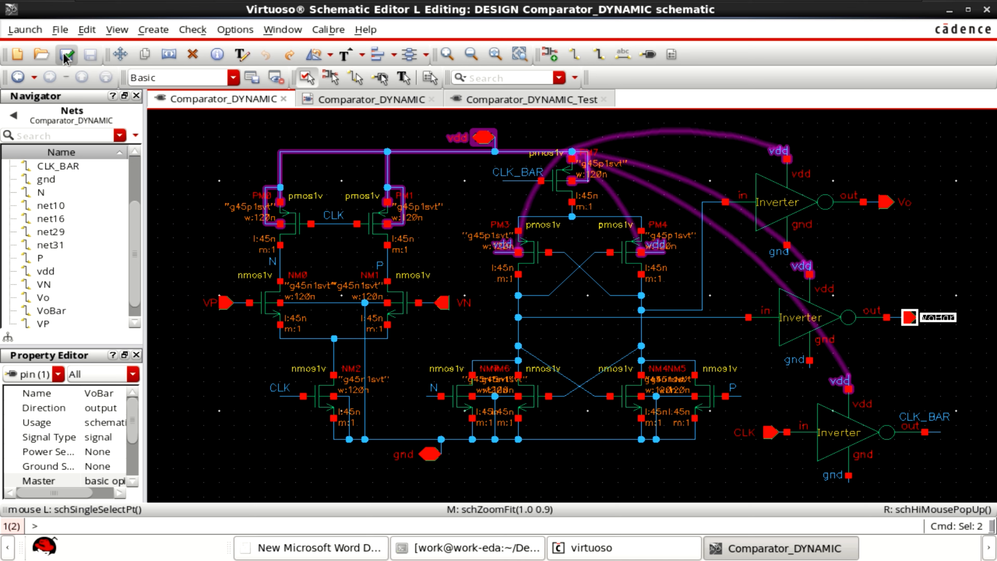
left_click(153, 30)
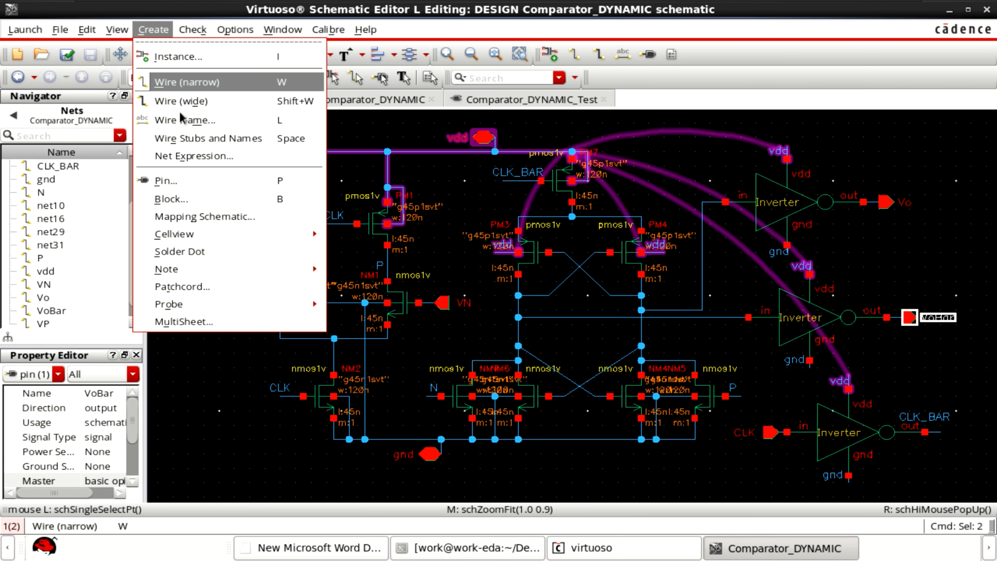
mouse_move(264, 236)
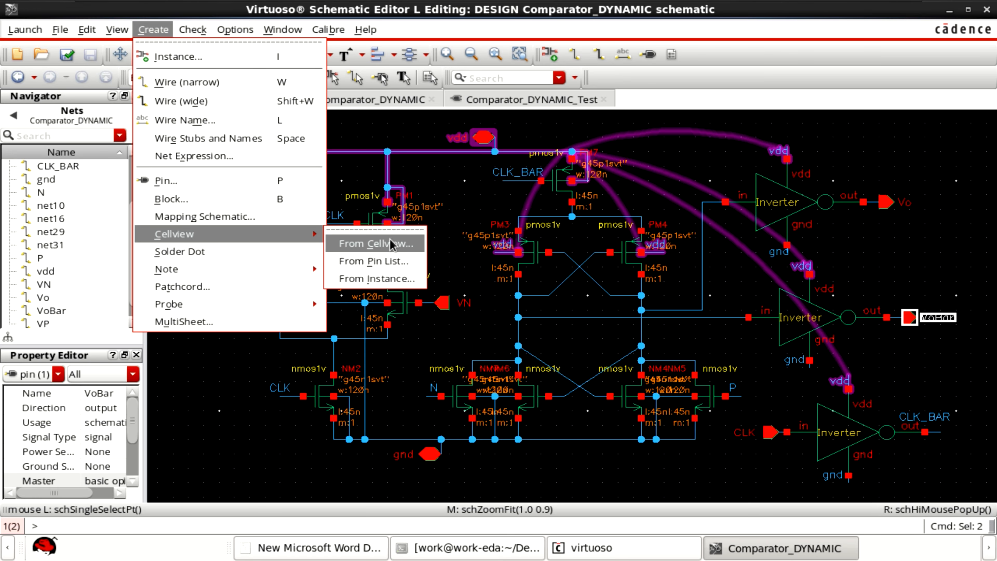
left_click(900, 161)
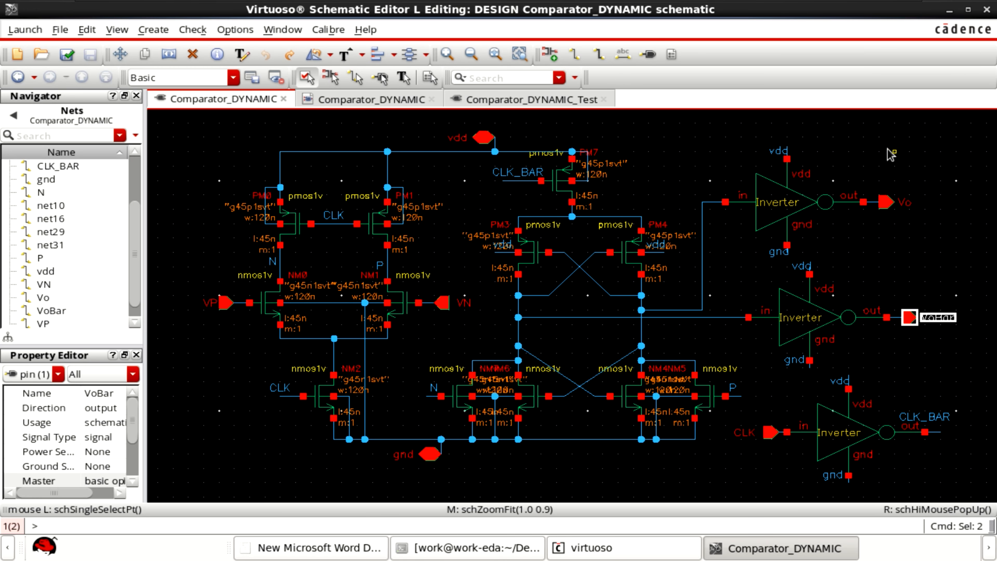
Step: View the comparator's symbol and the Comparator_DYNAMIC_Test schematic, and return to the Comparator_DYNAMIC schematic
left_click(367, 103)
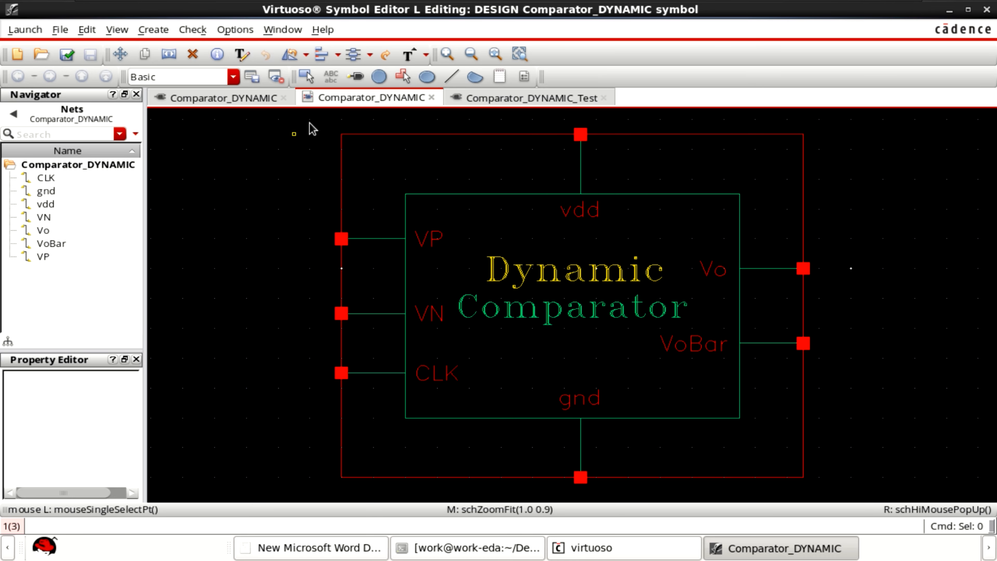
left_click(537, 99)
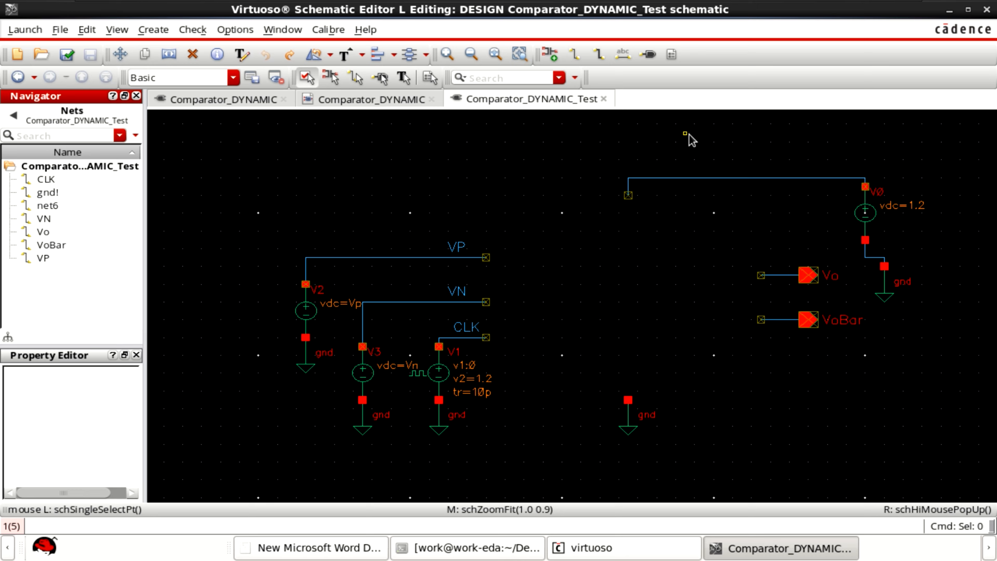
left_click(239, 101)
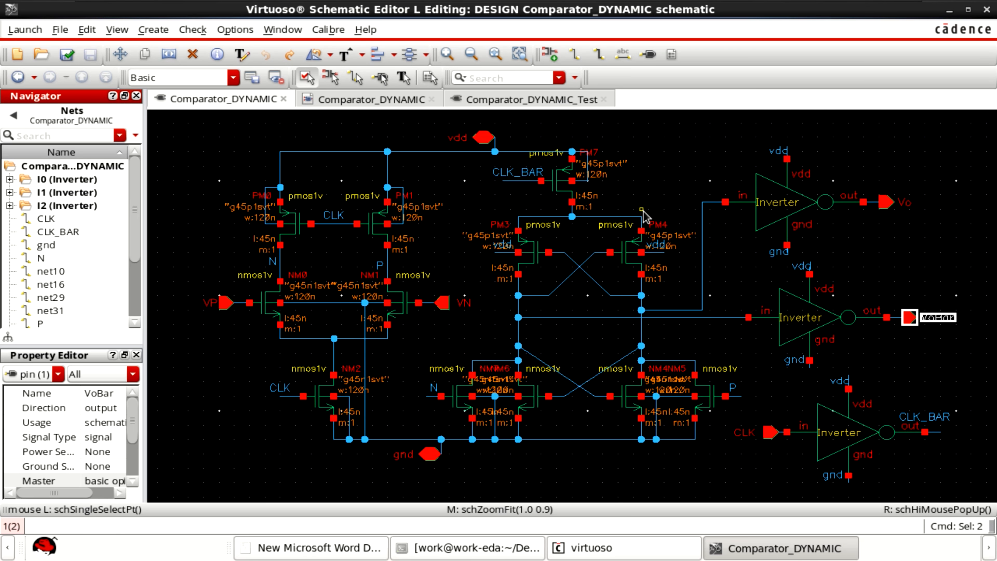
Step: In the Comparator_DYNAMIC_Test schematic, place the Comparator_DYNAMIC symbol from the DESIGN library so its pins meet the existing input, supply, ground and output connections
left_click(558, 101)
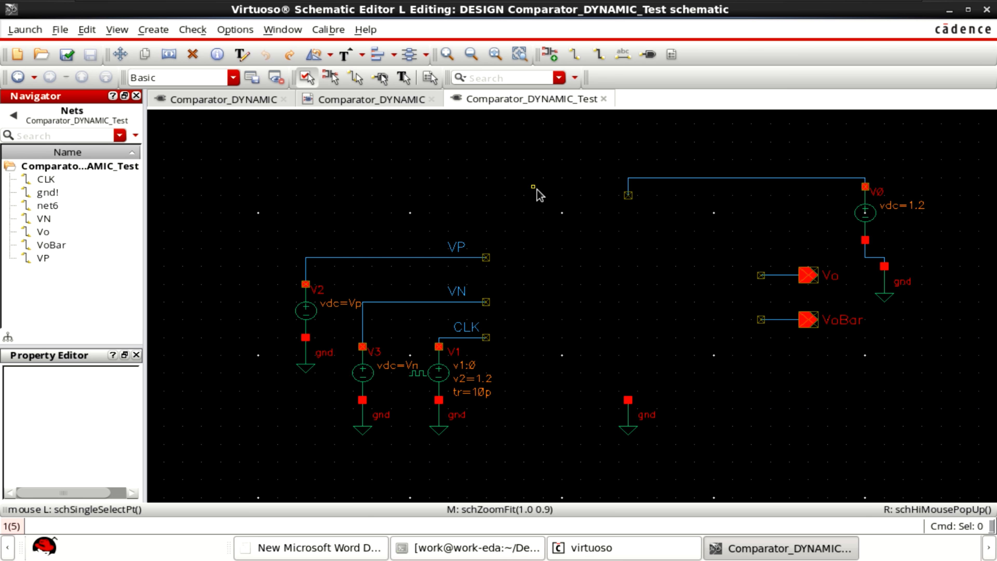
left_click(551, 55)
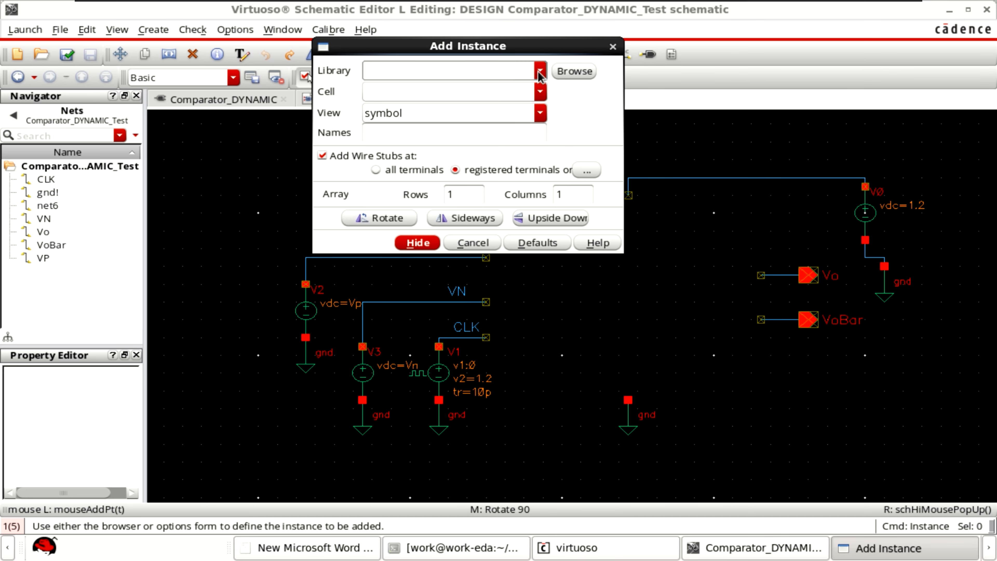
left_click(540, 71)
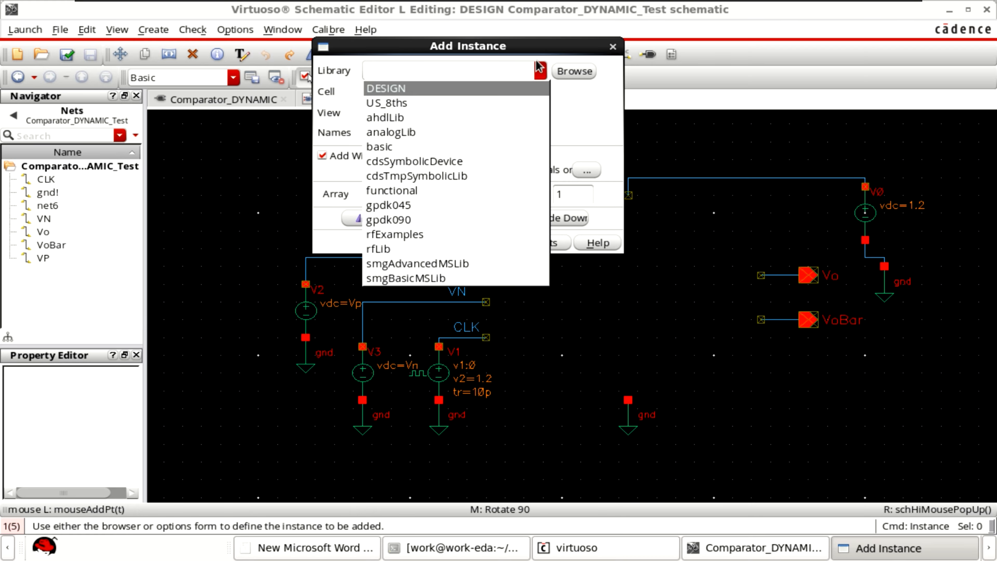
left_click(540, 67)
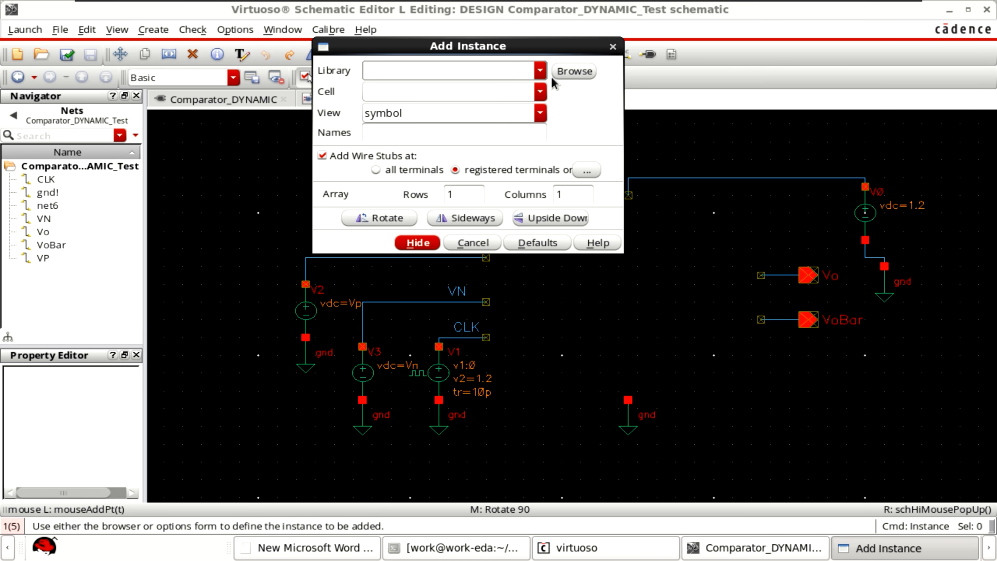
left_click(540, 71)
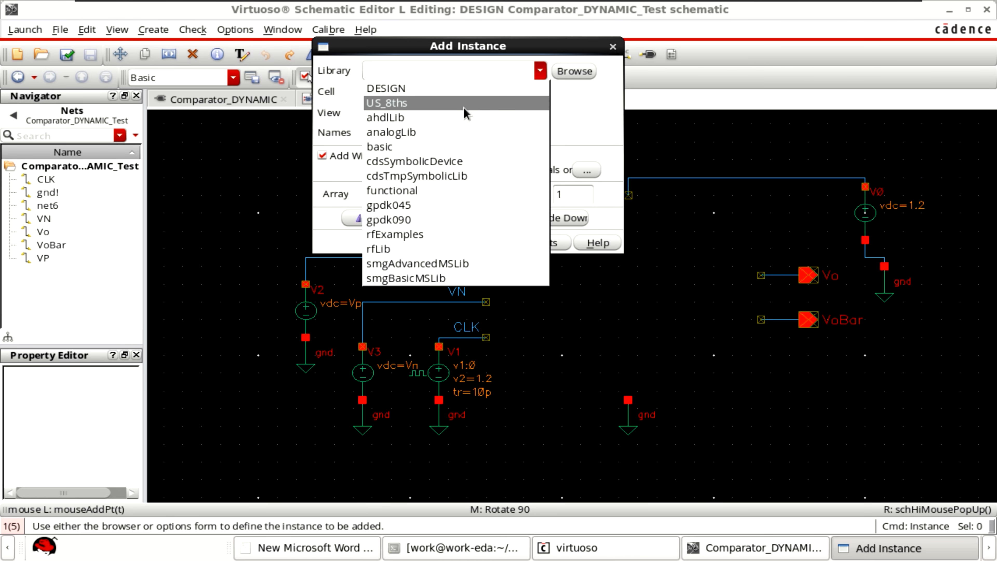
left_click(454, 88)
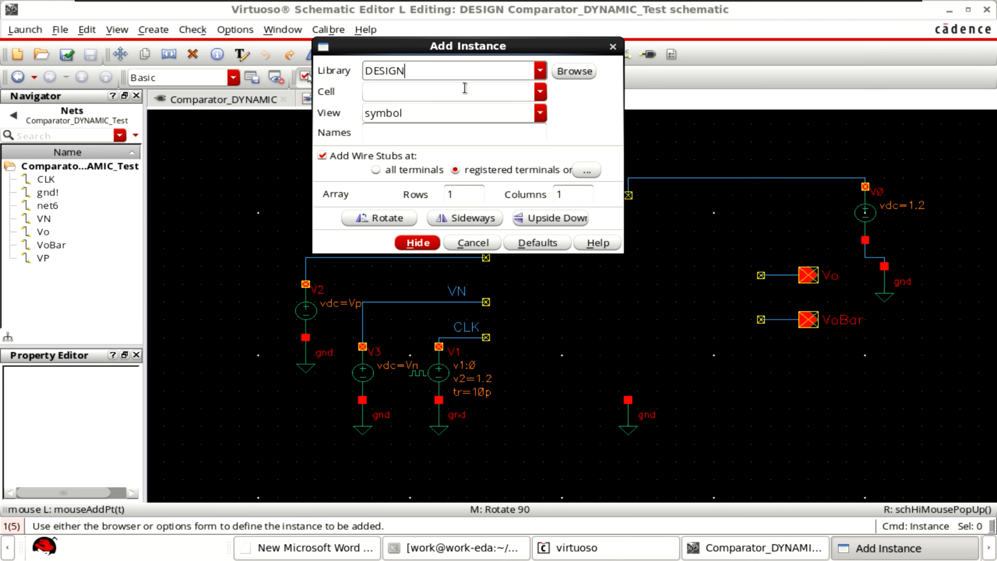
left_click(540, 93)
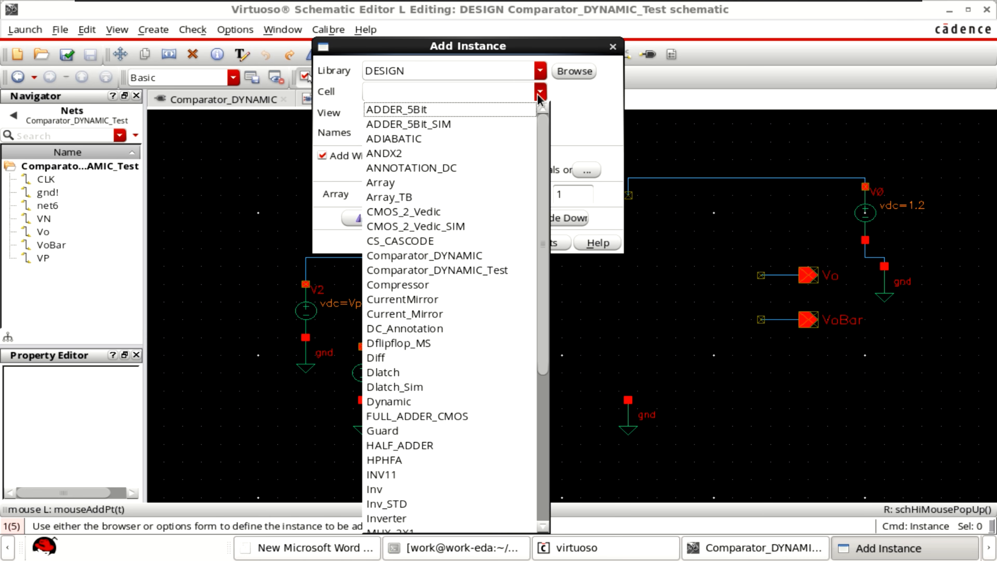
left_click(480, 255)
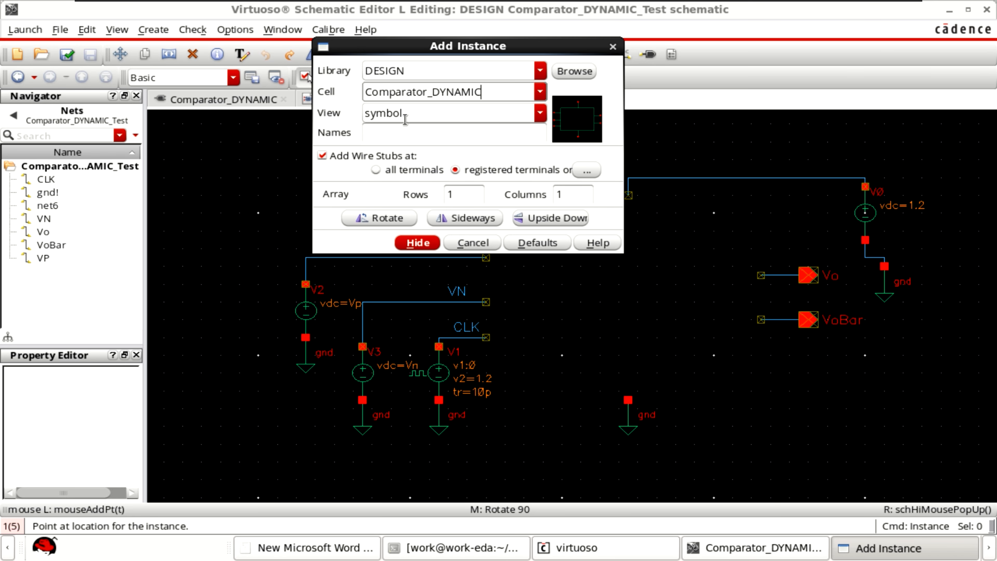
left_click(428, 245)
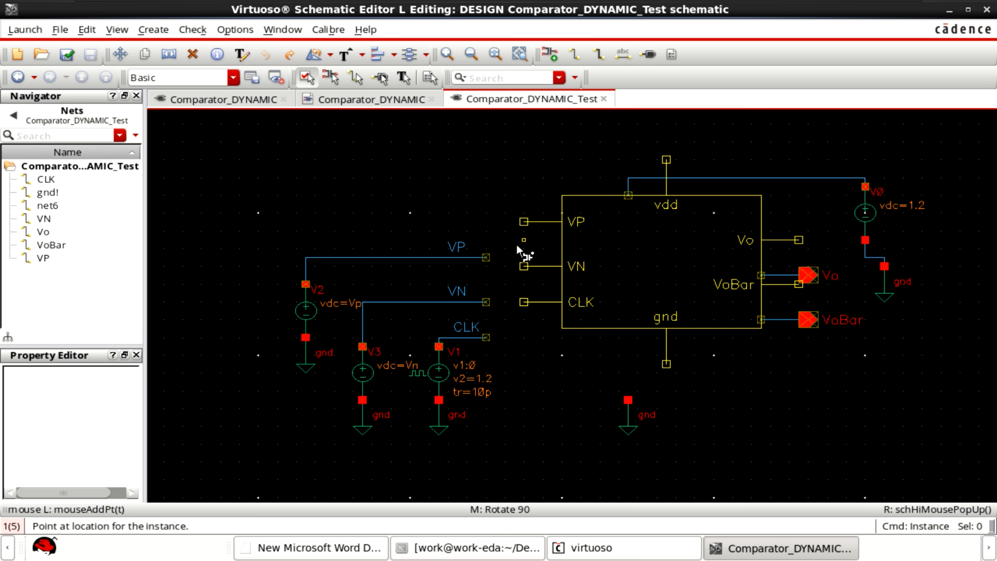
left_click(489, 270)
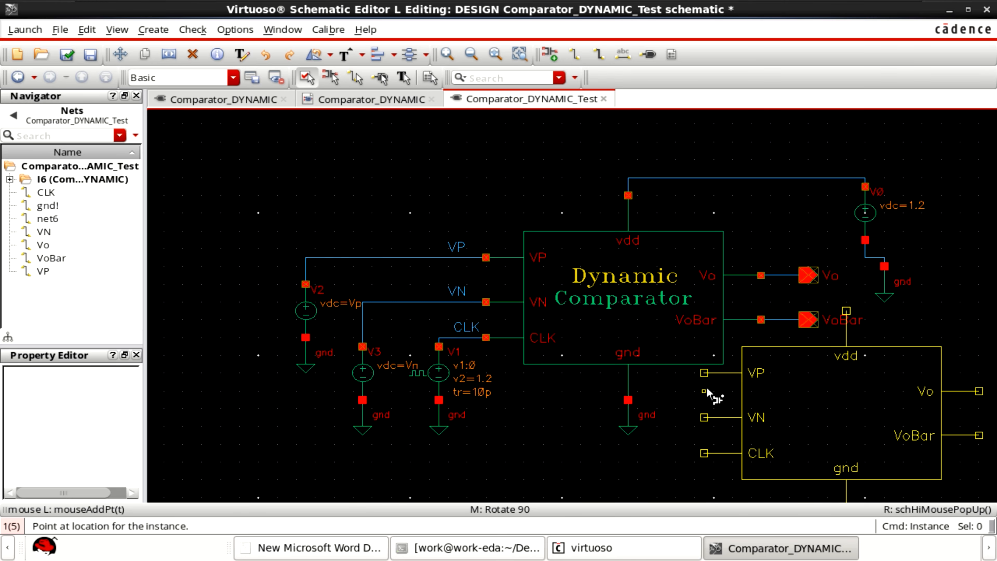
key("Escape")
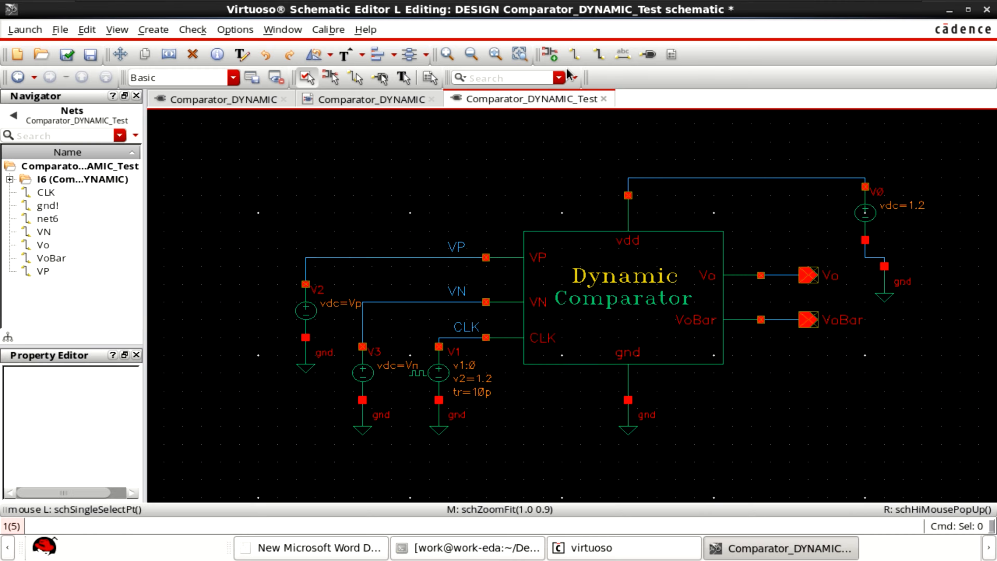
left_click(552, 53)
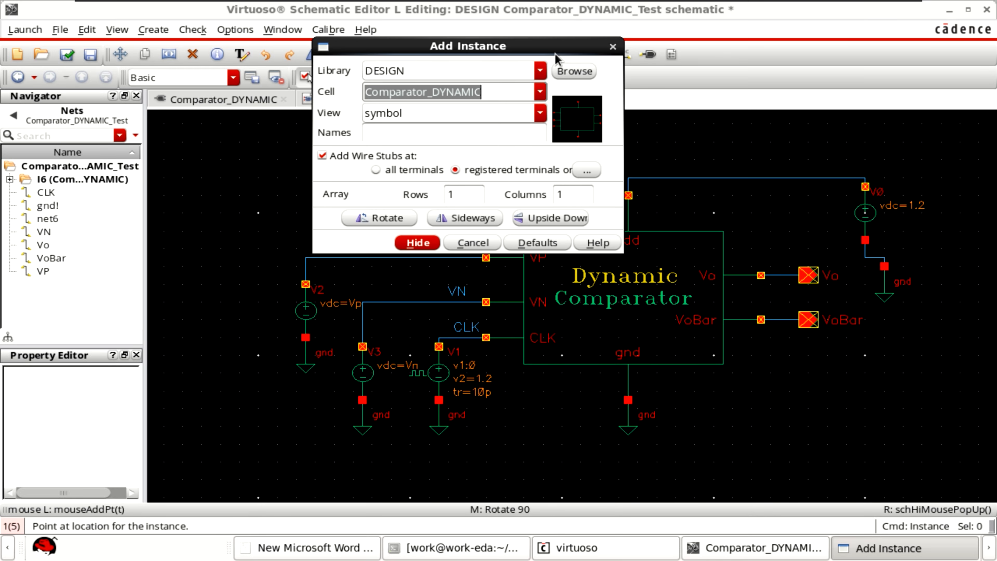
left_click(545, 75)
left_click(446, 129)
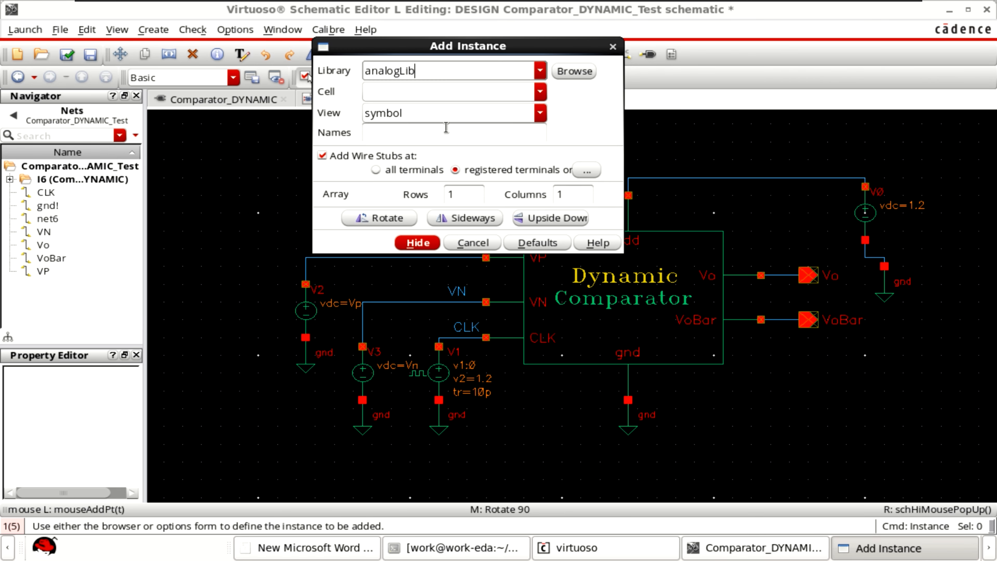
left_click(438, 93)
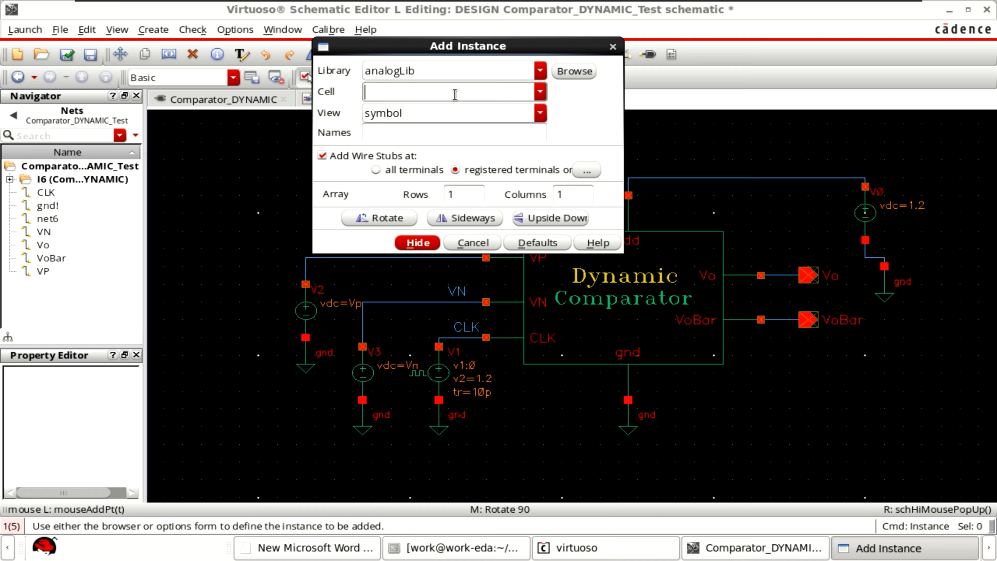
type("vdc")
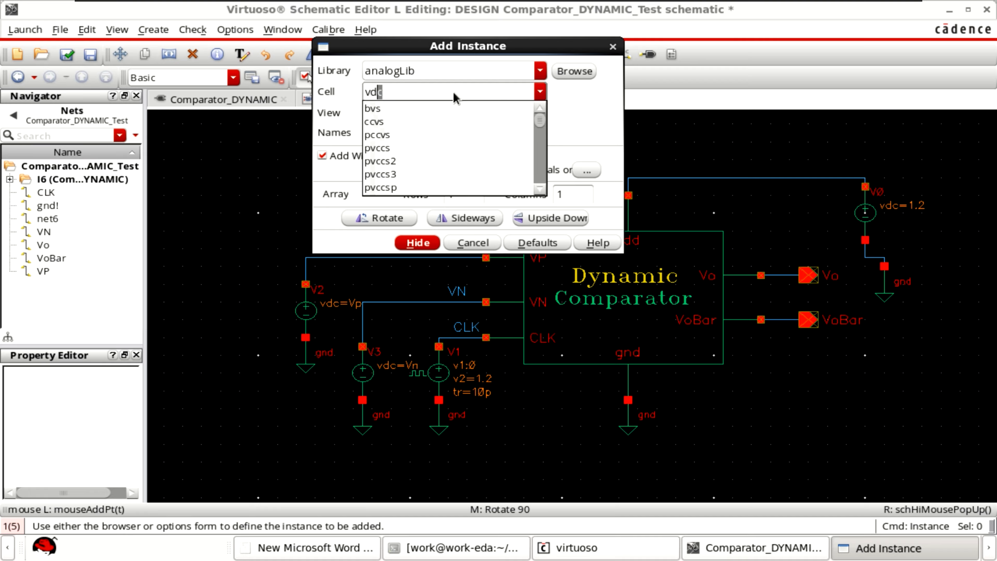
key("Return")
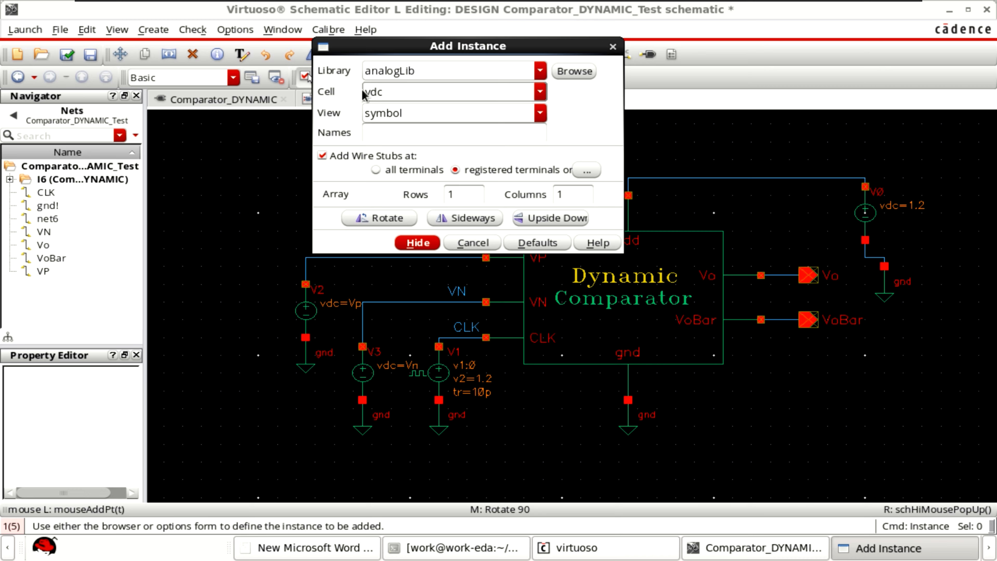
left_click_drag(390, 92, 366, 91)
type("gnd")
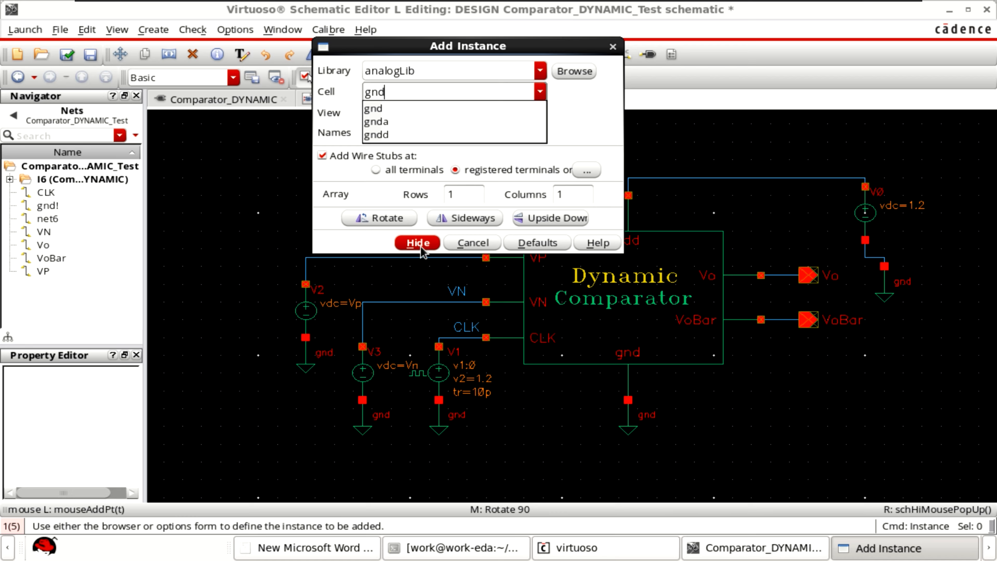
left_click(618, 47)
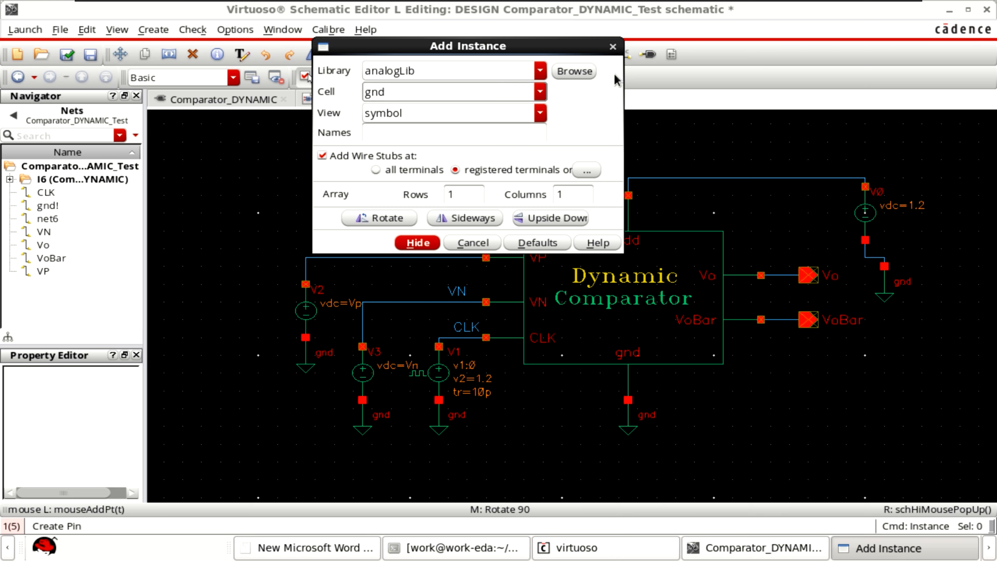
left_click(613, 46)
key("Escape")
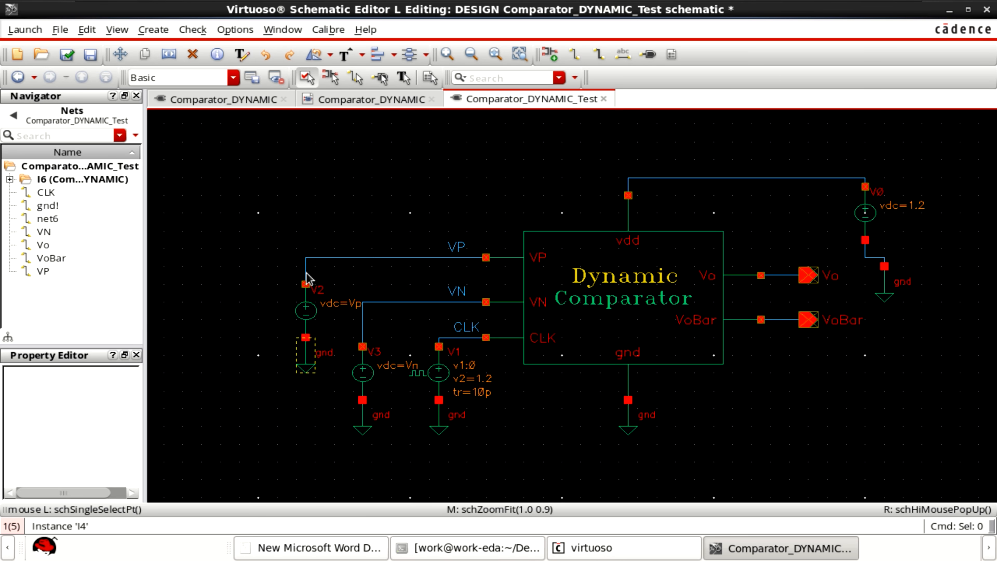
Step: Check and save the test bench schematic, and highlight the VP and VN input sources with their grounds
left_click(68, 55)
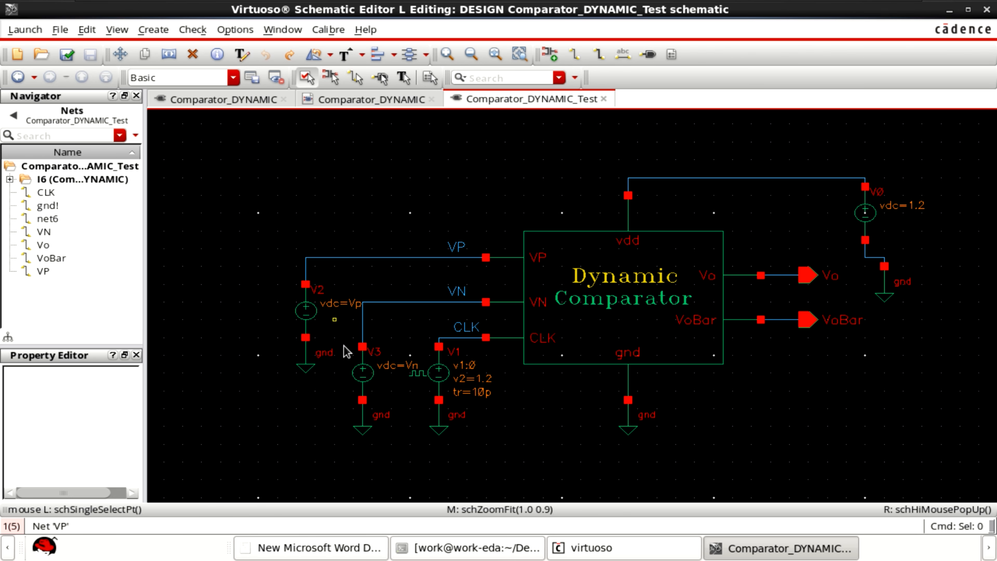
left_click_drag(391, 462, 216, 196)
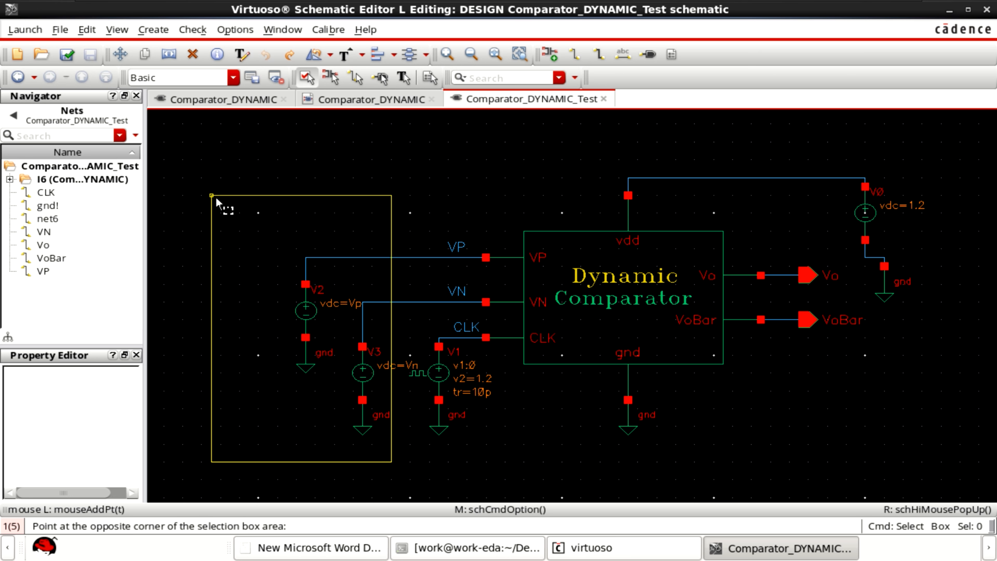
left_click(215, 194)
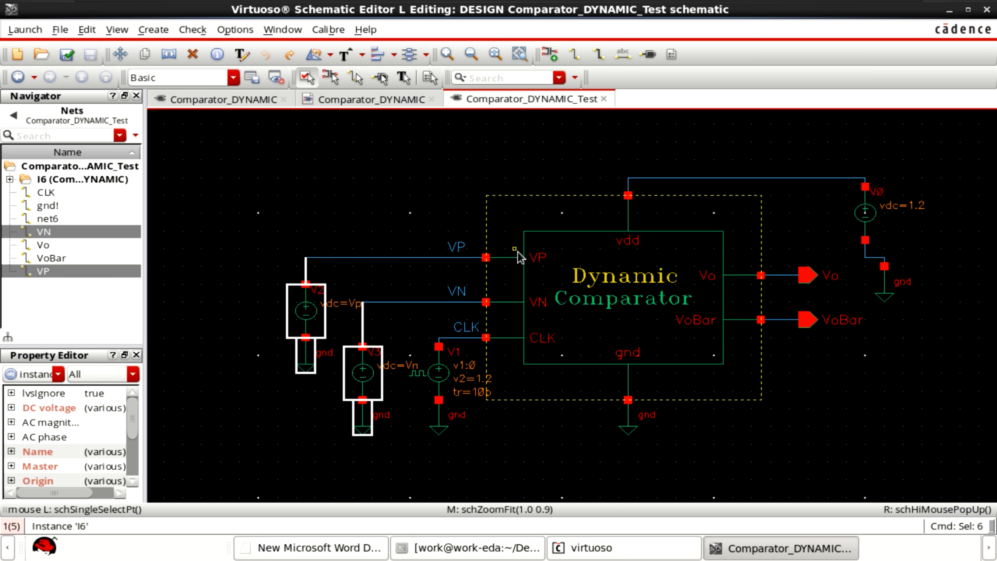
left_click(396, 424)
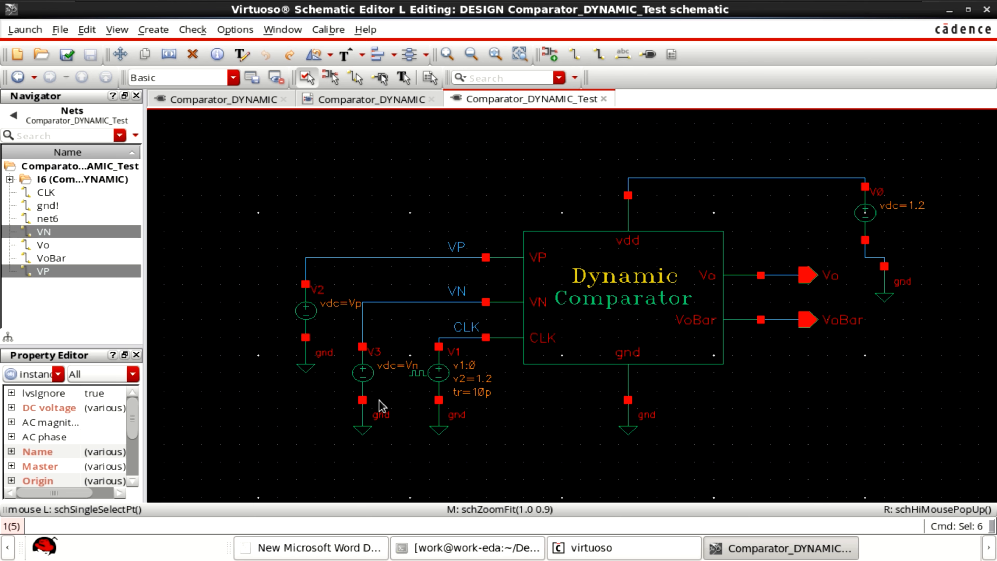
Step: Review the DC voltage parameter in the properties of the VP input source V2
left_click(319, 311)
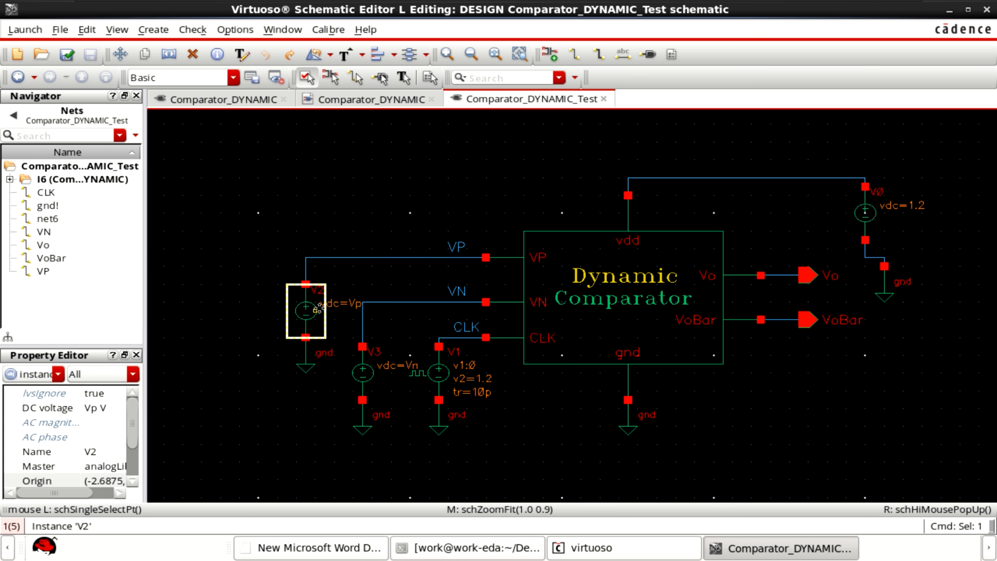
key("q")
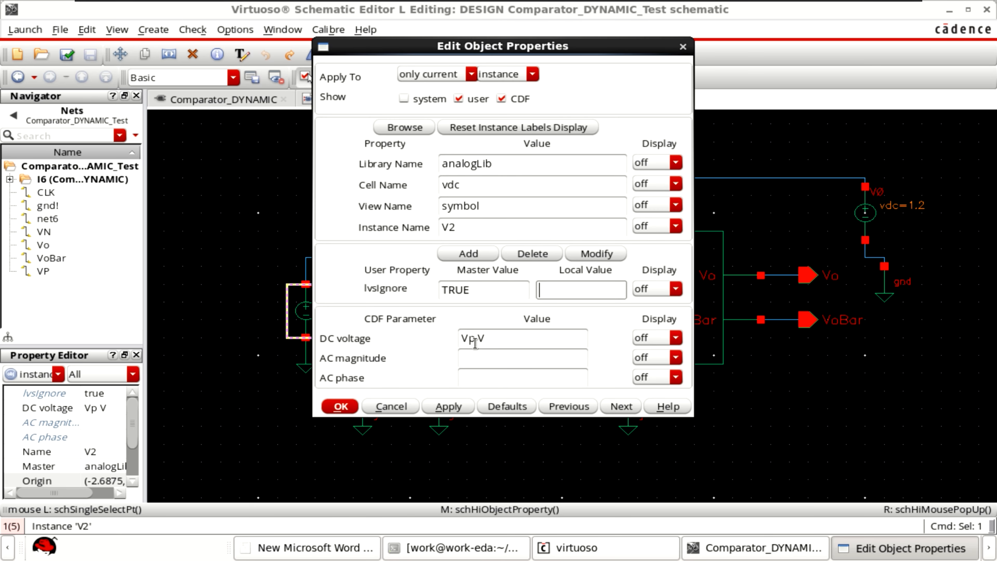
left_click_drag(474, 339, 443, 341)
left_click(496, 376)
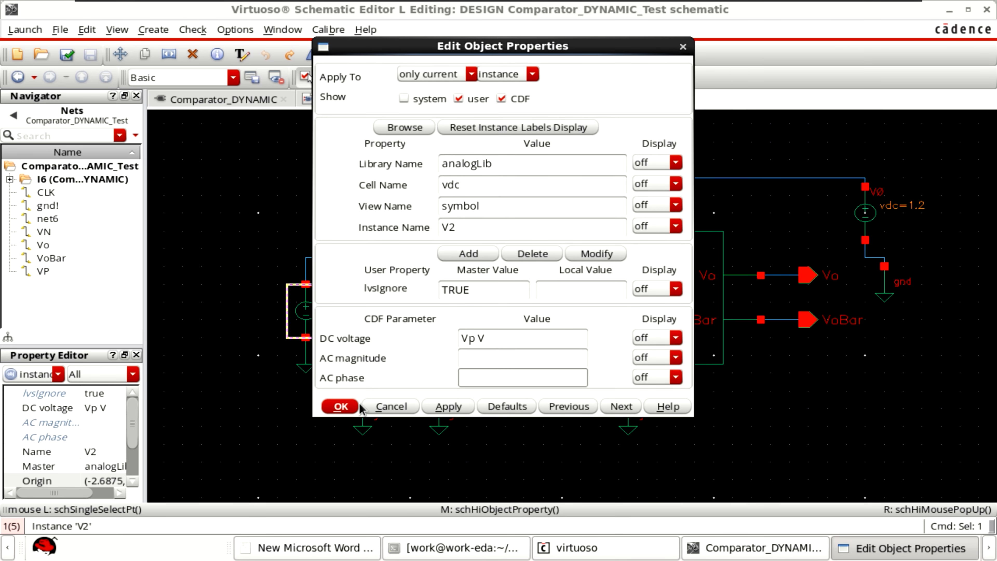
left_click(352, 406)
Step: Review the DC voltage parameter in the properties of the VN input source V3
left_click(362, 371)
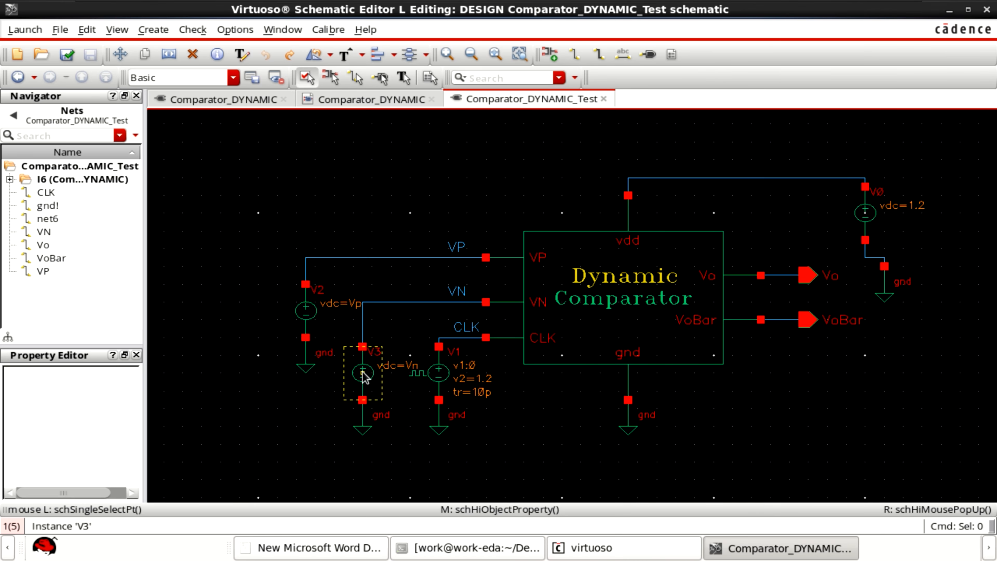
key("q")
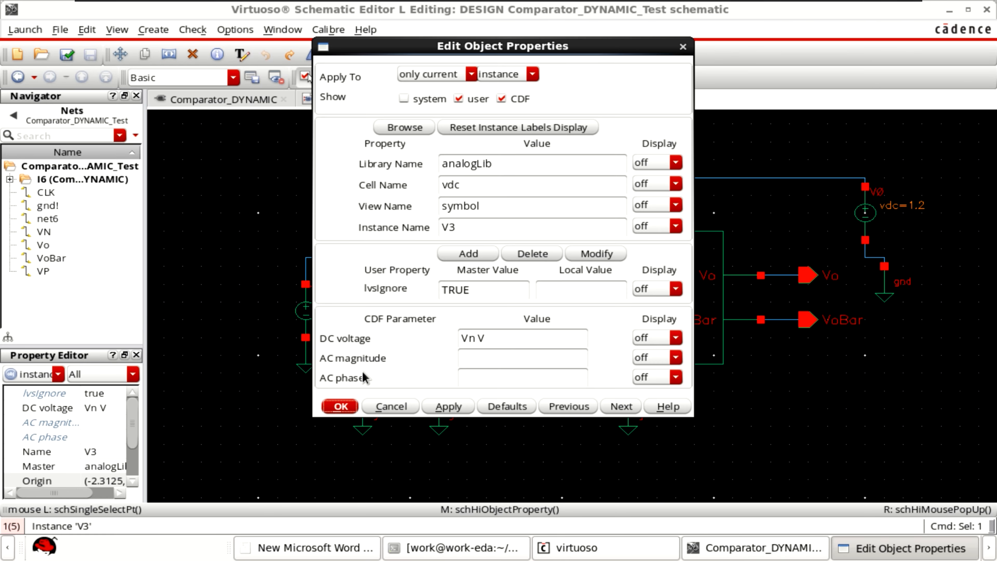
triple_click(478, 338)
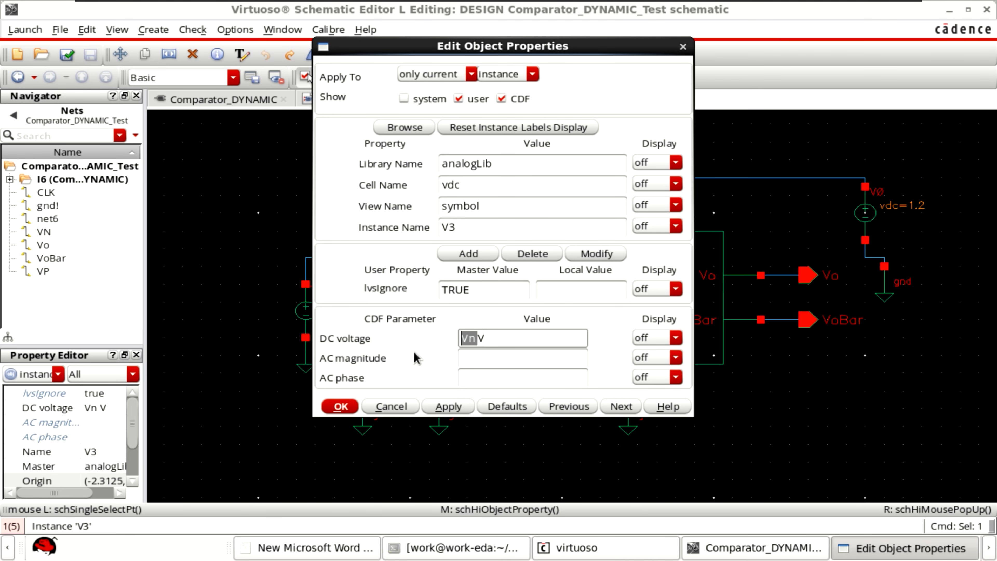
left_click(342, 408)
left_click(402, 466)
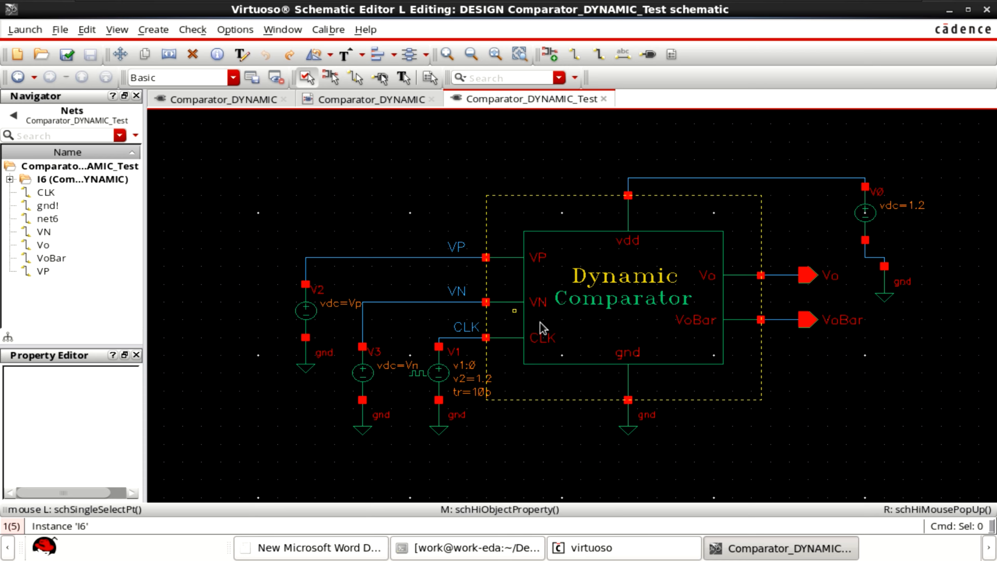
Step: Examine the voltage levels, period, pulse width, and rise and fall times of the clock pulse source V1
left_click(441, 373)
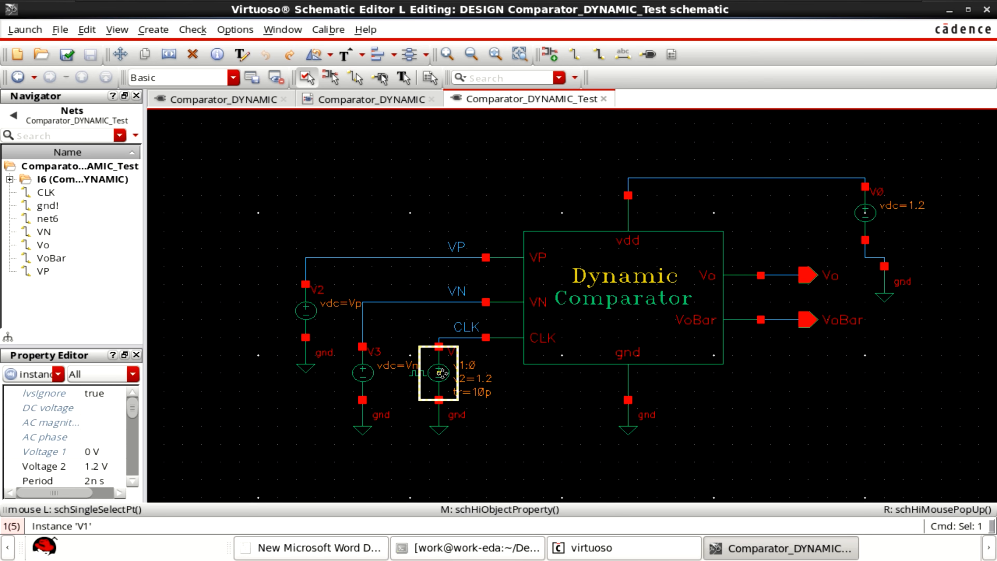
middle_click(440, 373)
scroll(503, 348, "down", 3)
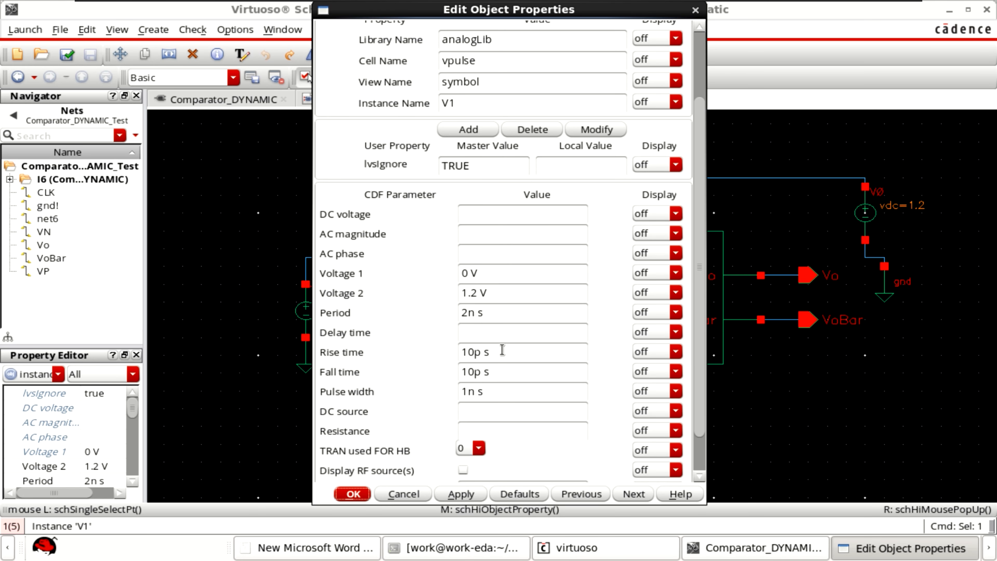
double_click(466, 274)
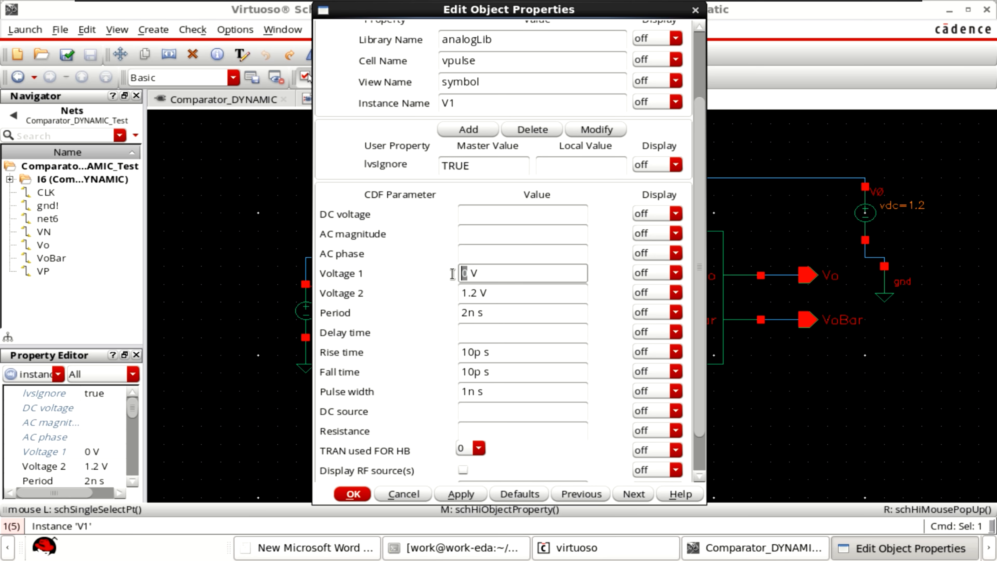
left_click(477, 300)
double_click(472, 304)
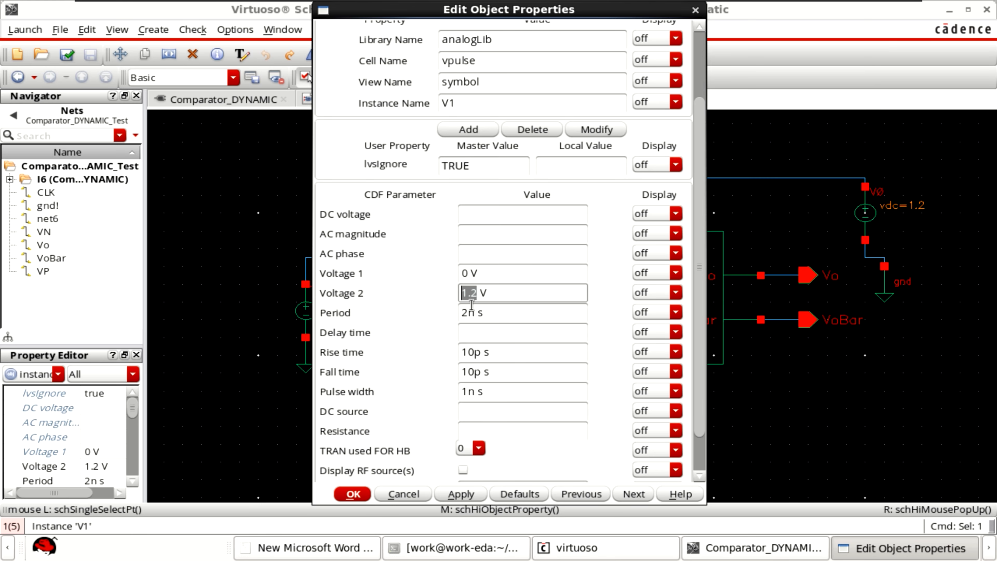
left_click_drag(499, 314, 428, 314)
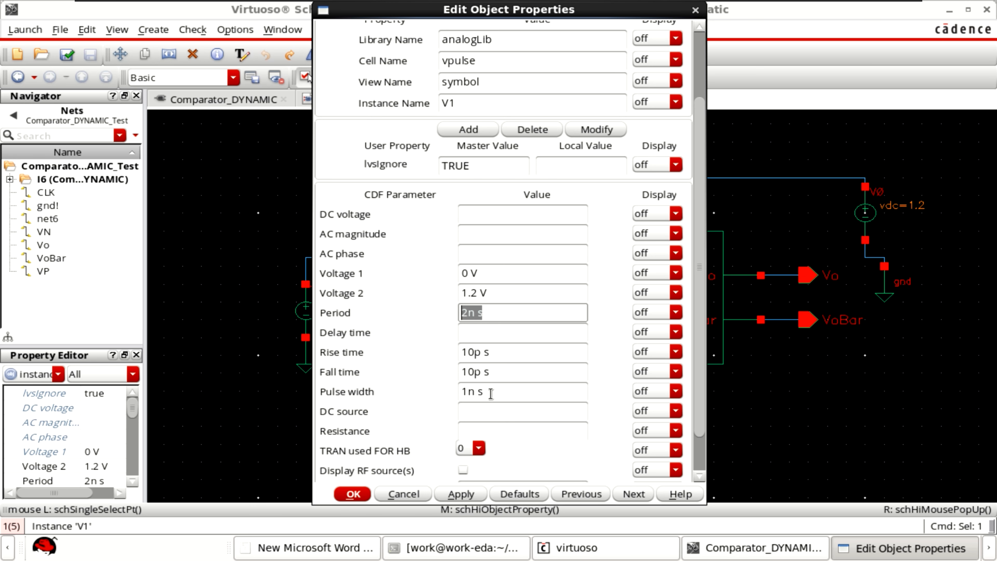
left_click_drag(489, 390, 408, 389)
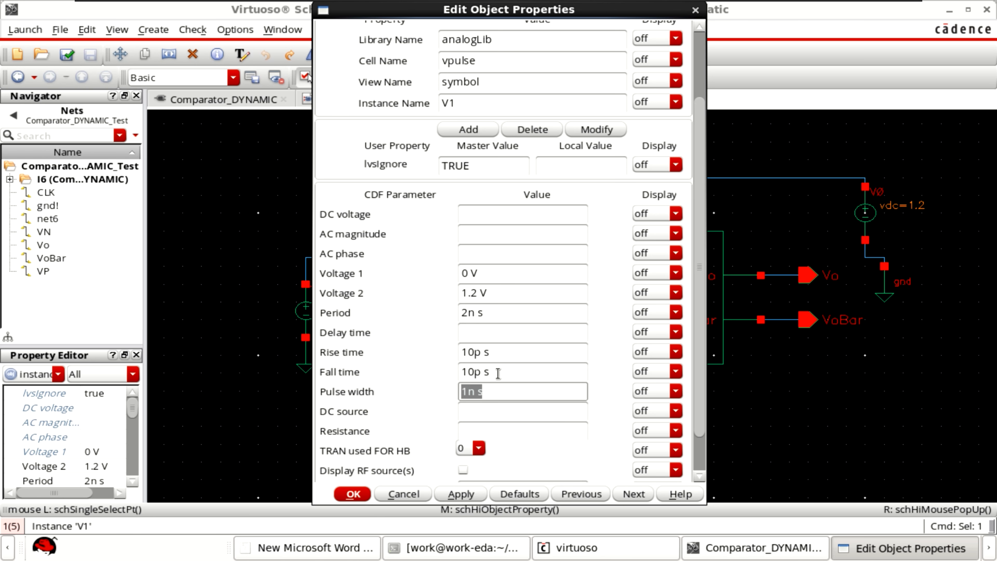
left_click_drag(504, 373, 470, 372)
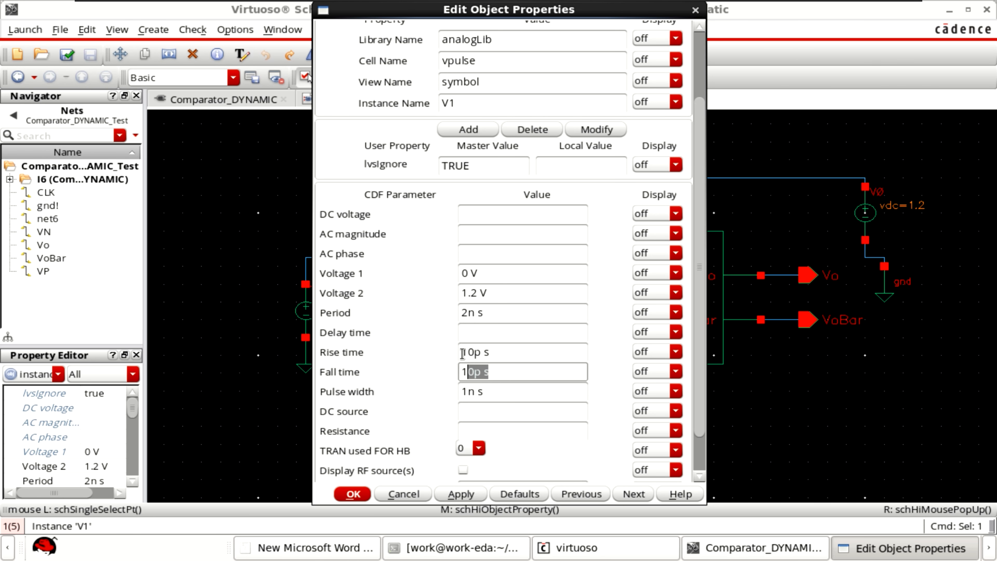
left_click(365, 498)
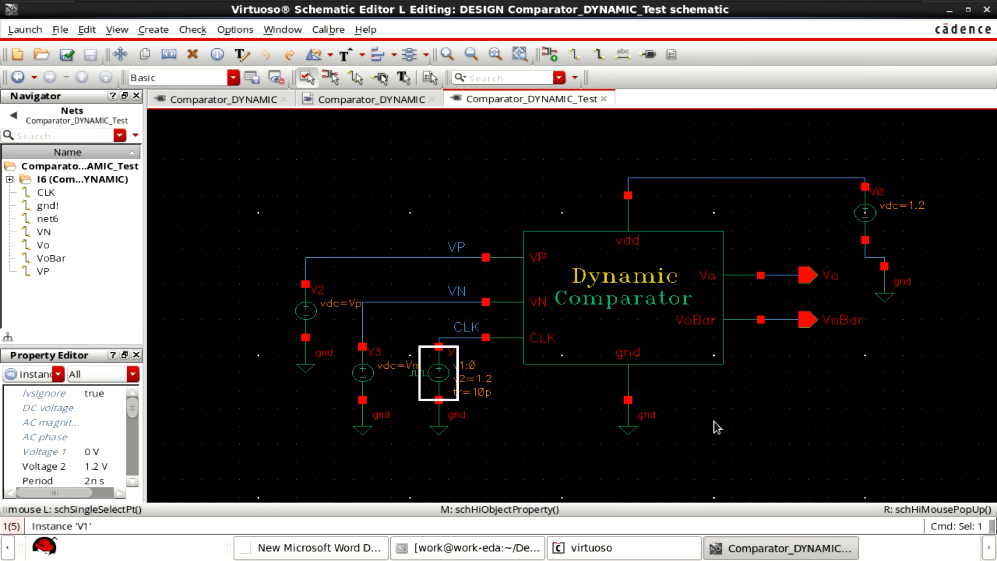
Step: Point out the supply source V0, and check and save the test bench schematic again
left_click(779, 411)
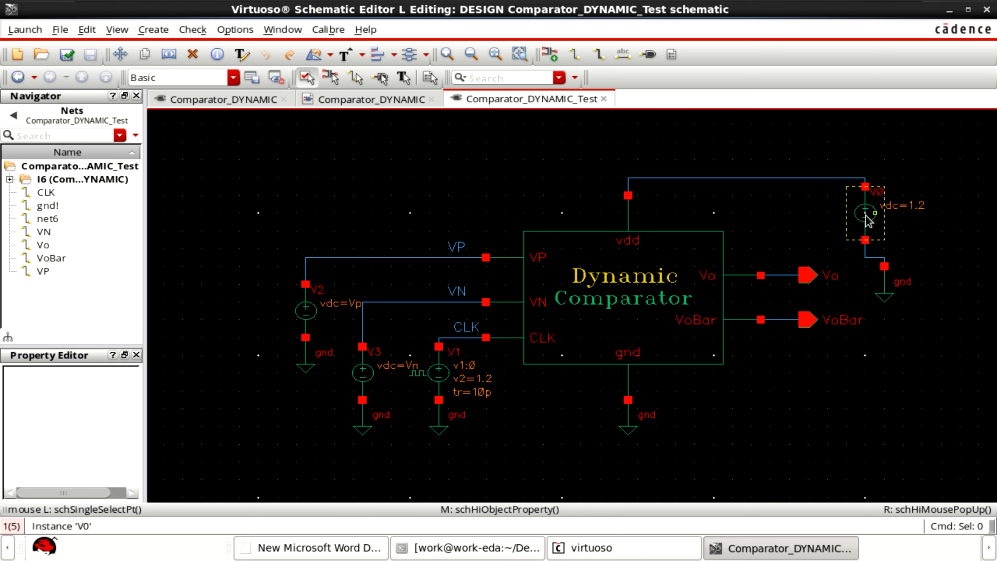
left_click(867, 219)
left_click(933, 344)
left_click(70, 55)
Step: Switch to the design parameters document and read the VDD value and the clock's reset and evaluation phases
left_click(355, 551)
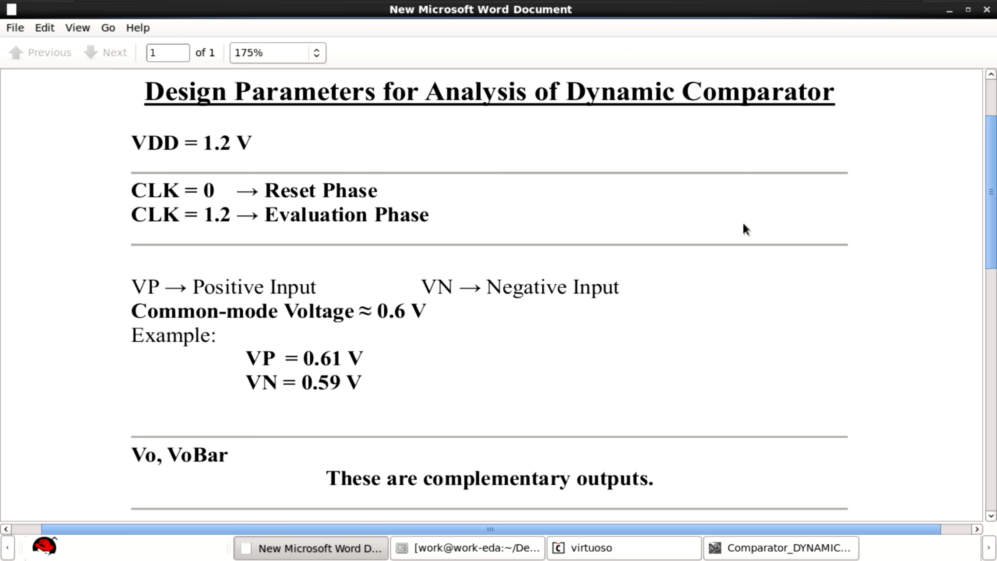
left_click_drag(132, 138, 254, 133)
left_click(443, 164)
left_click_drag(383, 192, 264, 195)
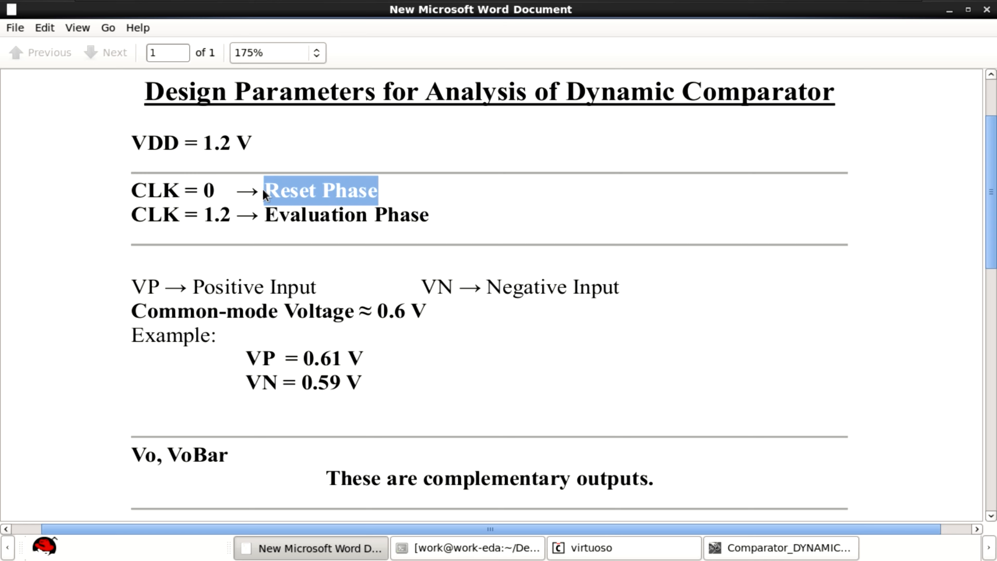
left_click_drag(438, 221, 269, 210)
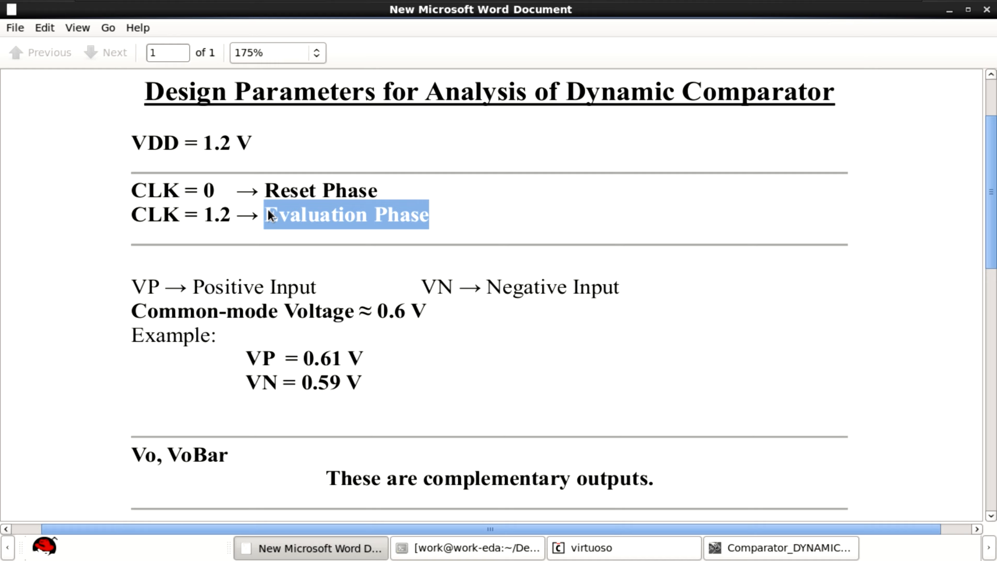
left_click(367, 251)
Step: Read the definitions of the positive input VP and the negative input VN
scroll(373, 252, "down", 2)
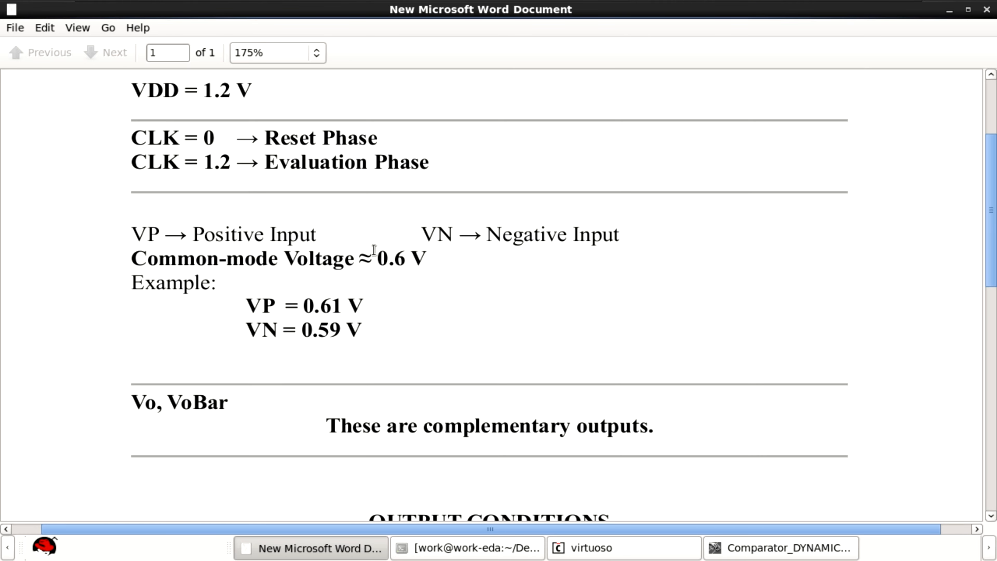
scroll(374, 250, "down", 2)
left_click_drag(136, 180, 321, 181)
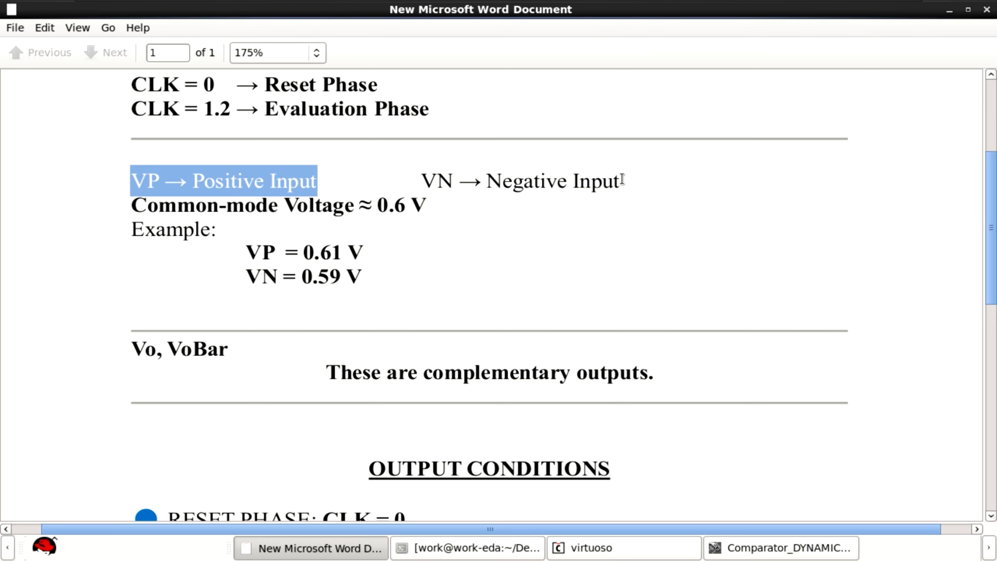
left_click_drag(622, 181, 417, 181)
scroll(613, 207, "up", 4)
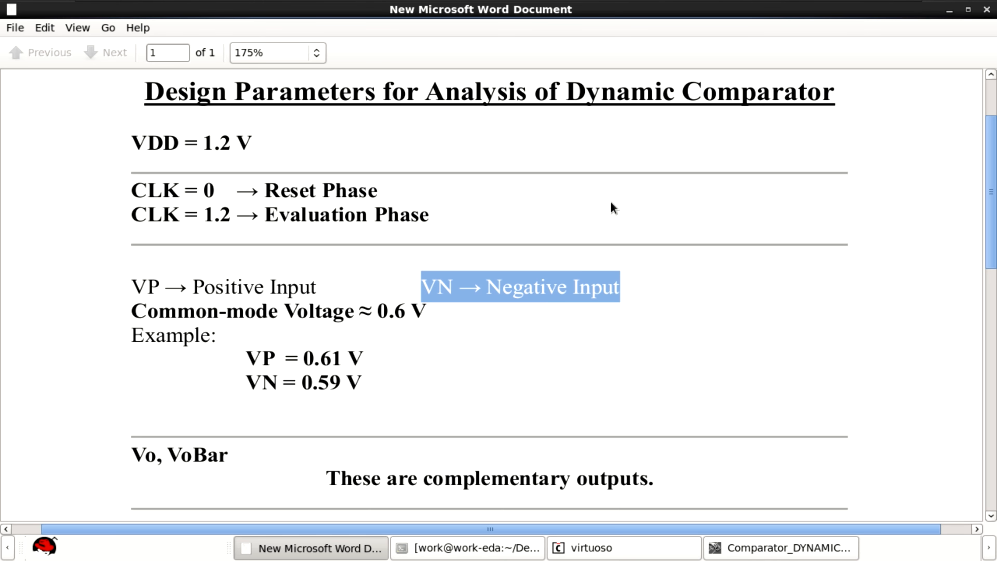
left_click(540, 229)
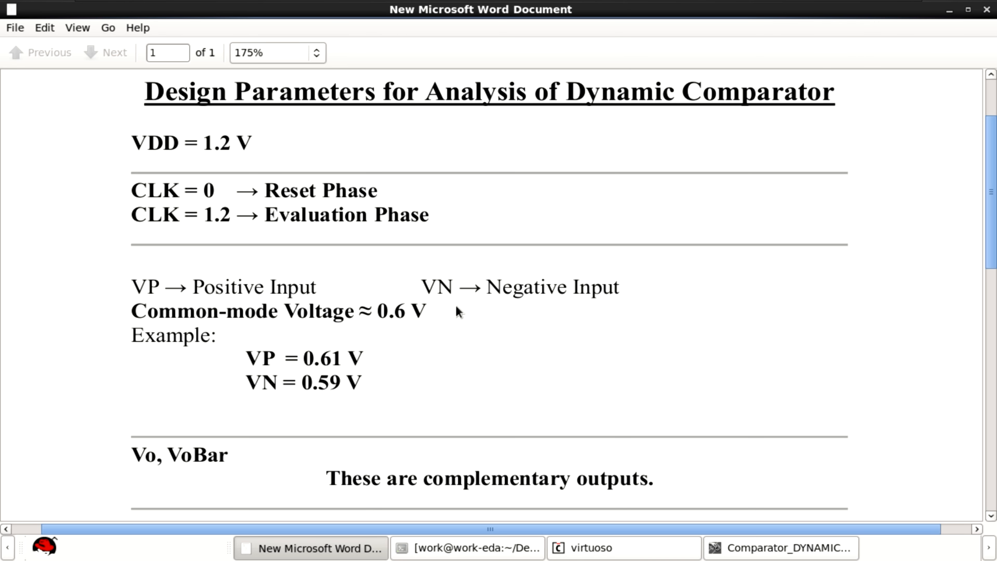
Step: Compare the common-mode voltage line with the VDD value in the design parameters
left_click_drag(429, 310, 123, 319)
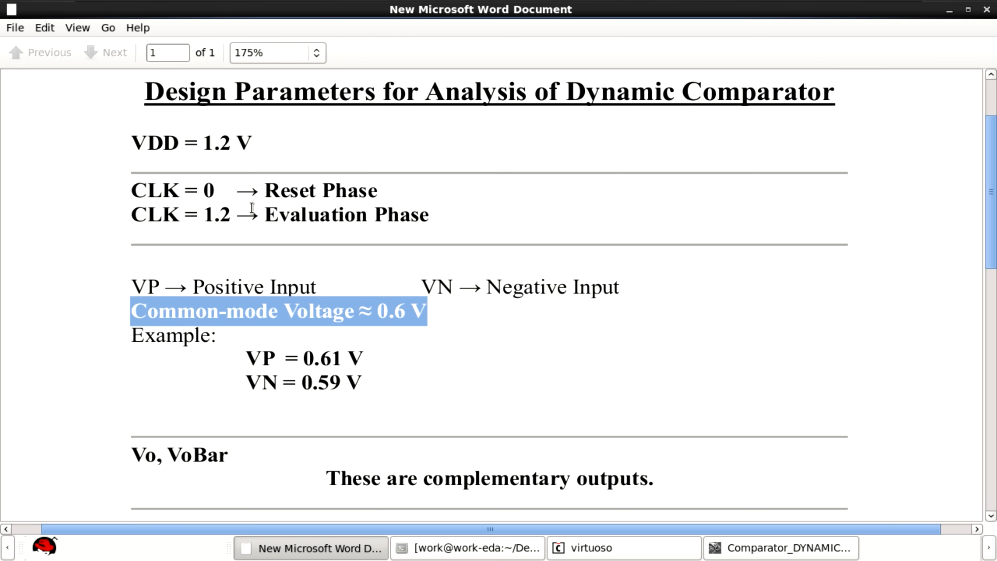
left_click_drag(256, 143, 129, 145)
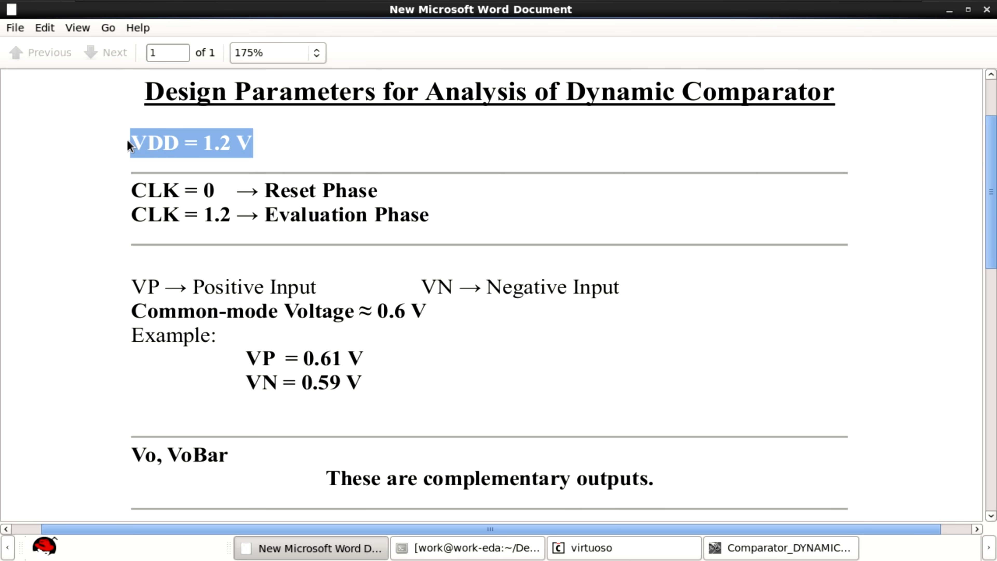
left_click(276, 148)
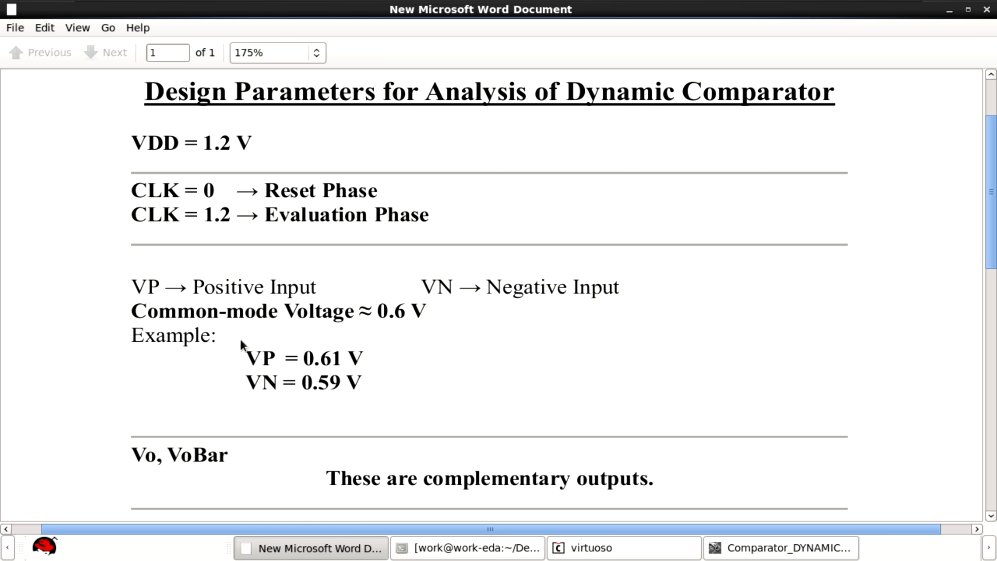
Step: Read the example VP and VN input voltages and compare them with the common-mode voltage
left_click_drag(370, 361, 250, 358)
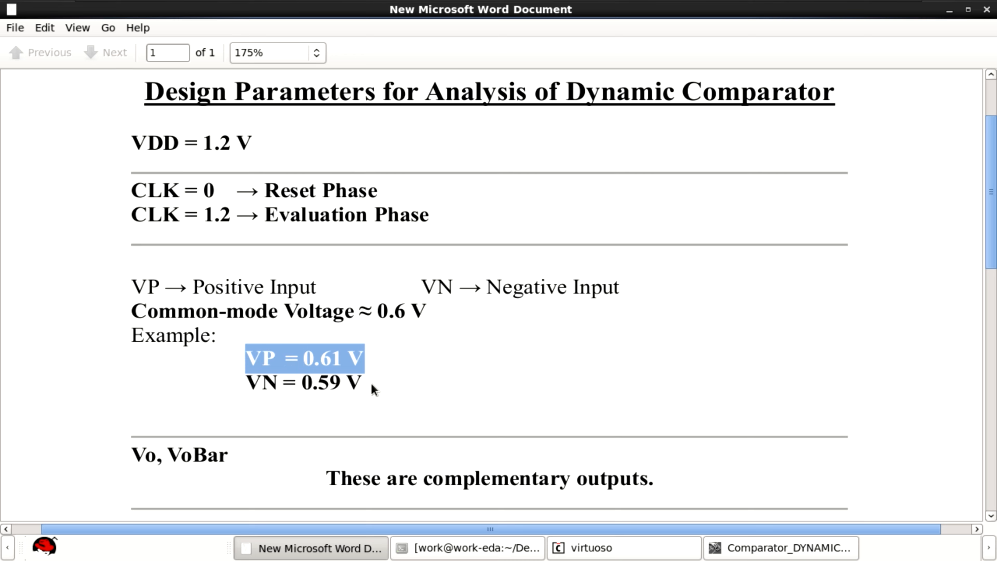
left_click_drag(373, 389, 251, 381)
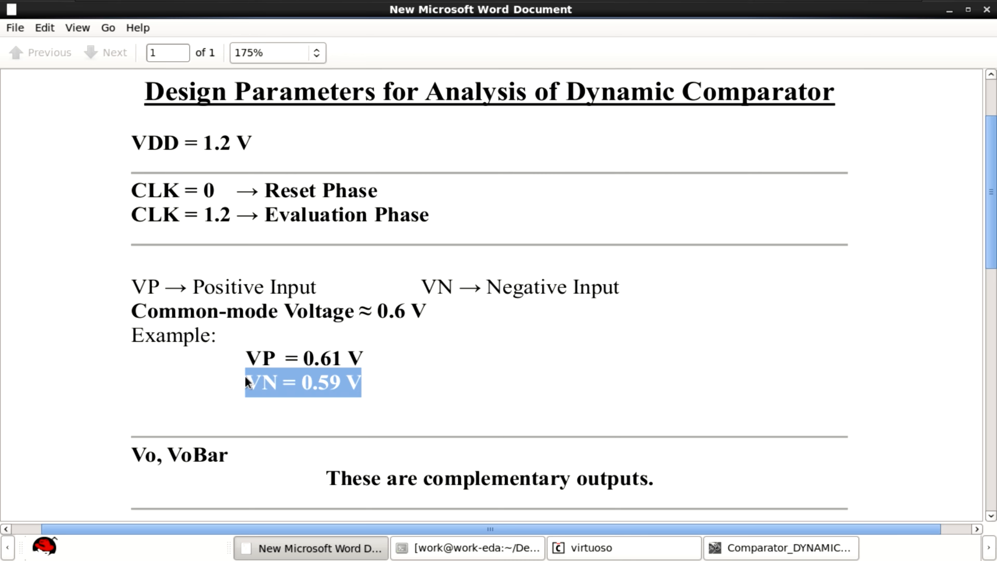
left_click(391, 317)
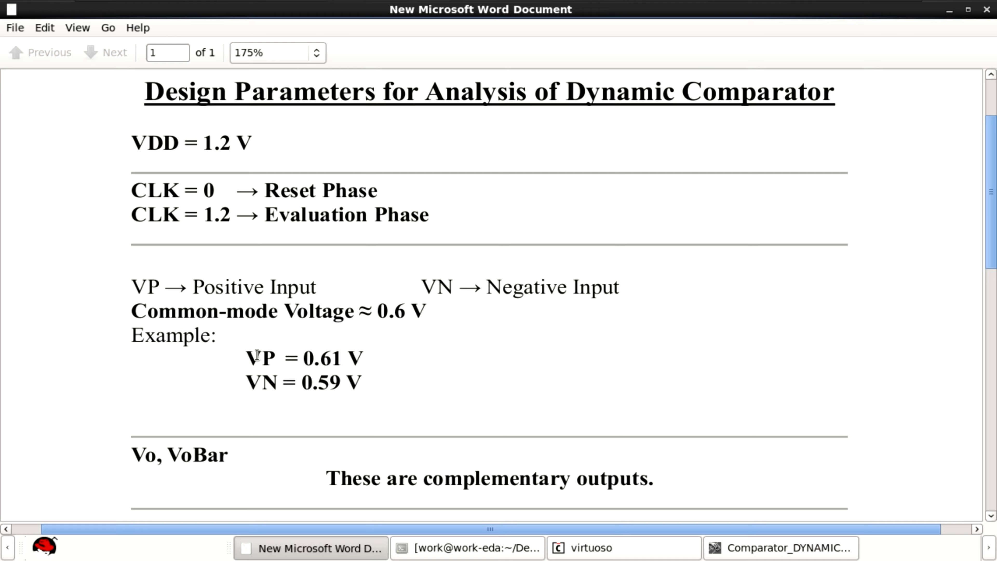
triple_click(276, 353)
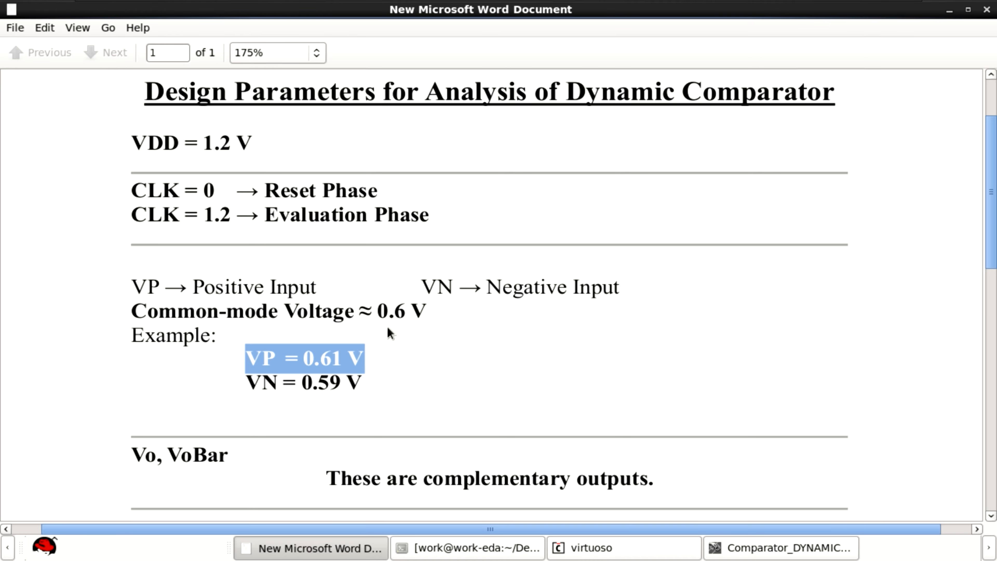
left_click_drag(404, 314, 377, 317)
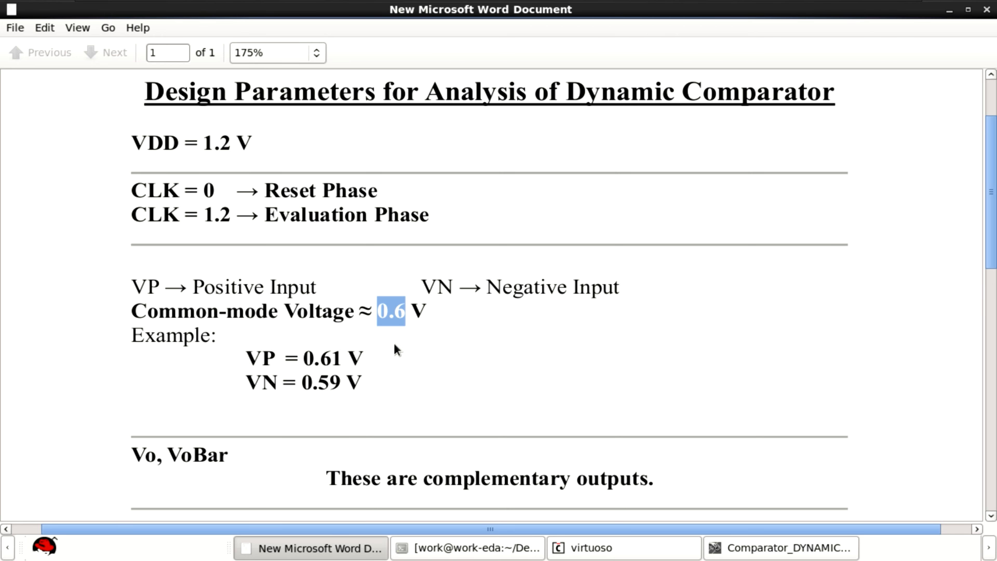
Step: Read the note in the design parameters document on the outputs Vo and VoBar
scroll(378, 371, "down", 3)
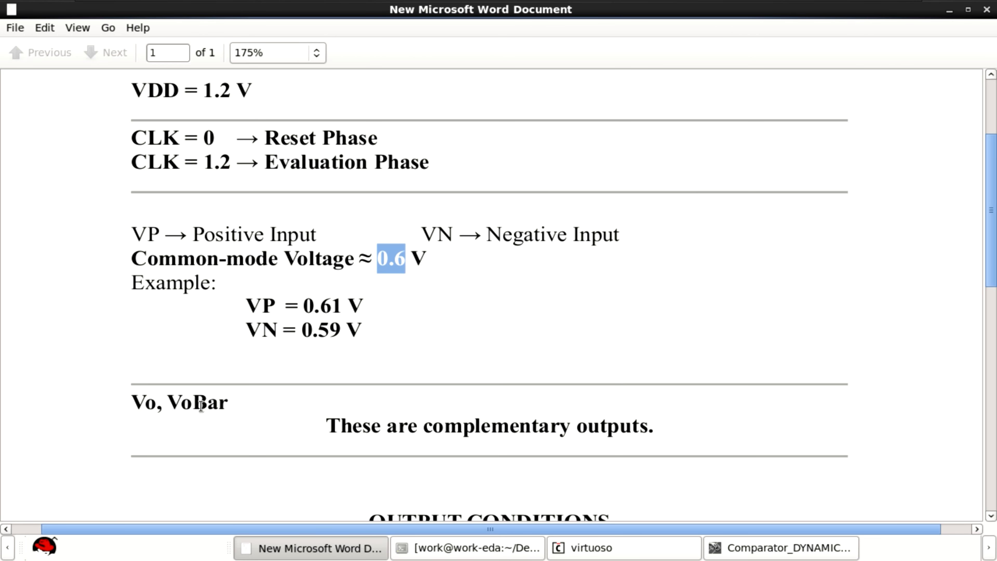
triple_click(170, 402)
left_click(358, 426)
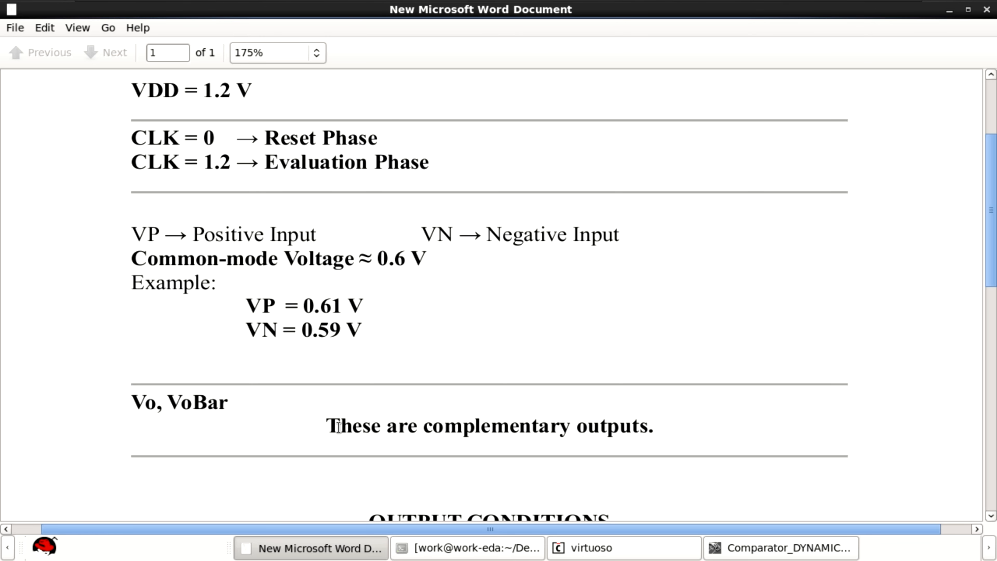
triple_click(391, 417)
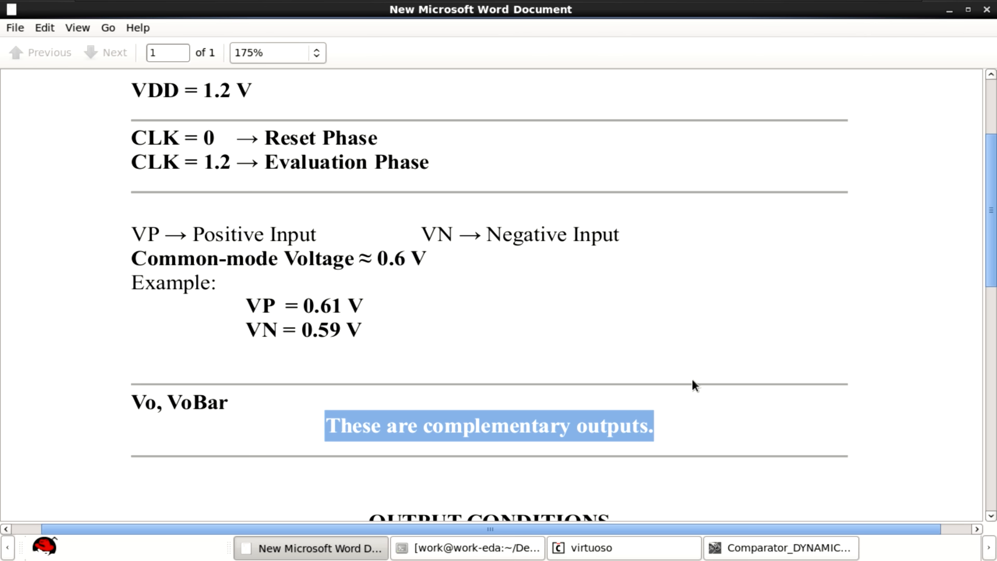
Step: Read the output conditions for Vo and VoBar in the reset phase and in the VP/VN cases of the evaluation phase
scroll(700, 362, "down", 6)
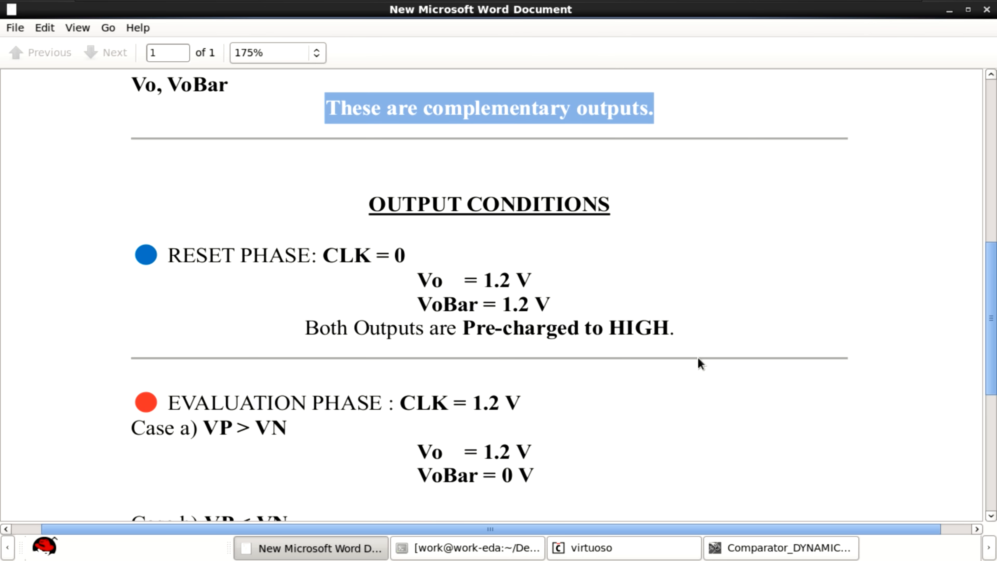
left_click(679, 273)
scroll(677, 267, "down", 1)
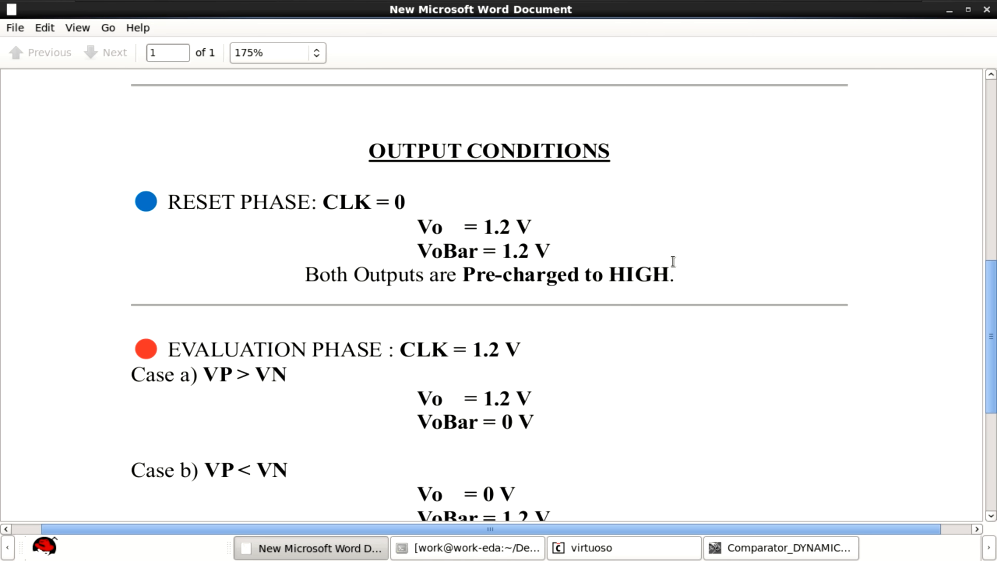
scroll(698, 265, "down", 1)
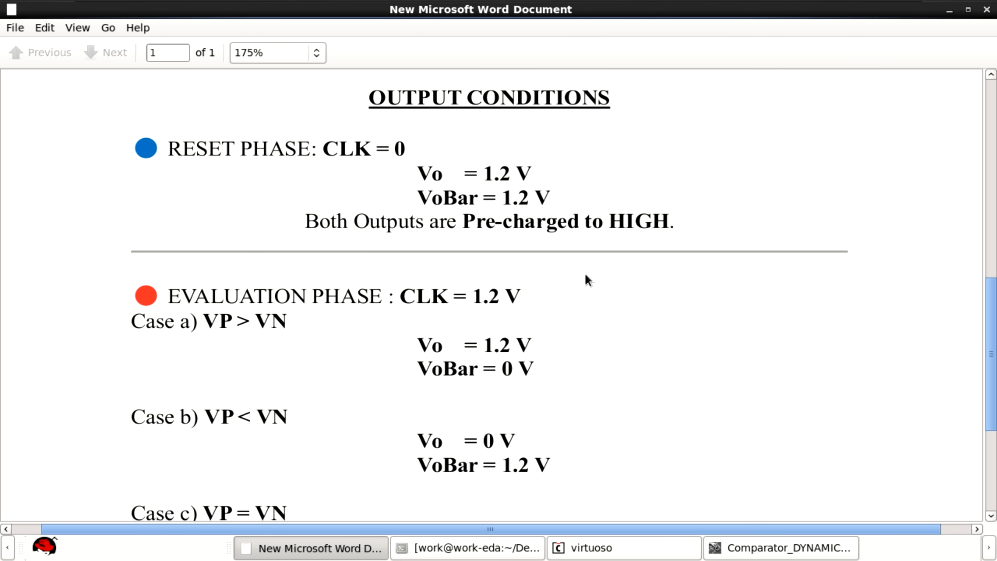
scroll(585, 273, "down", 1, "ctrl")
scroll(608, 274, "down", 1)
scroll(609, 277, "up", 1)
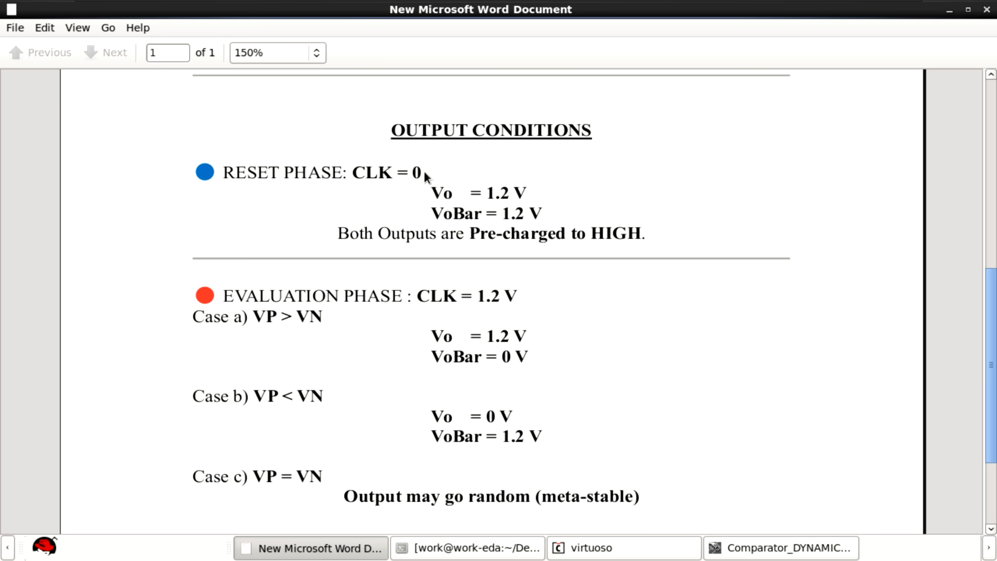
left_click_drag(420, 171, 358, 169)
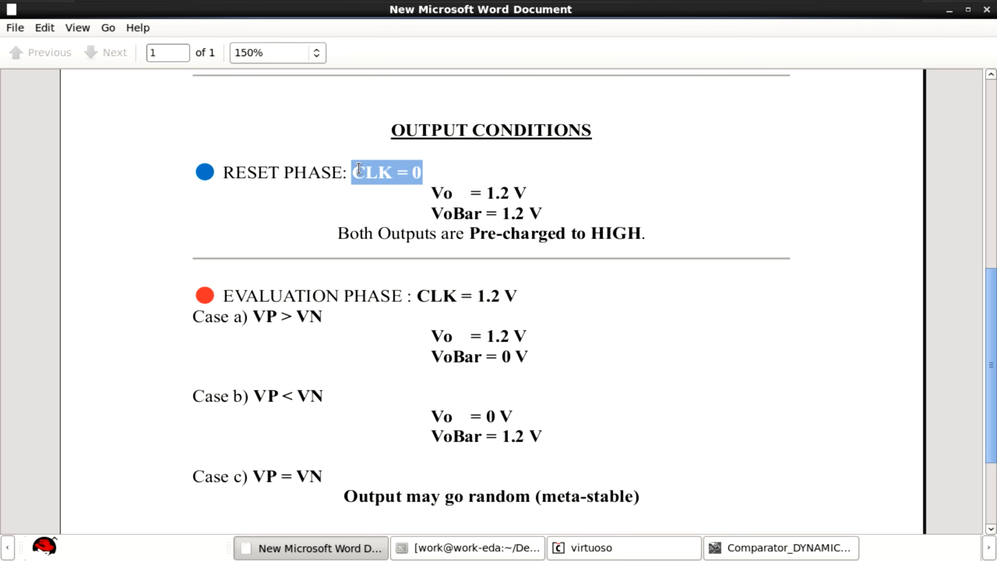
left_click_drag(223, 175, 350, 170)
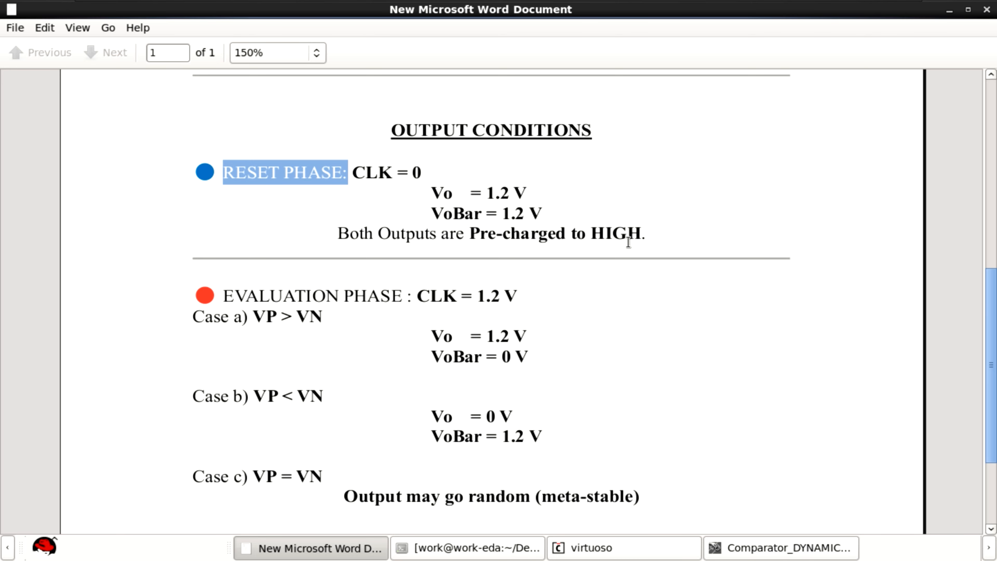
left_click_drag(226, 295, 533, 278)
left_click(475, 305)
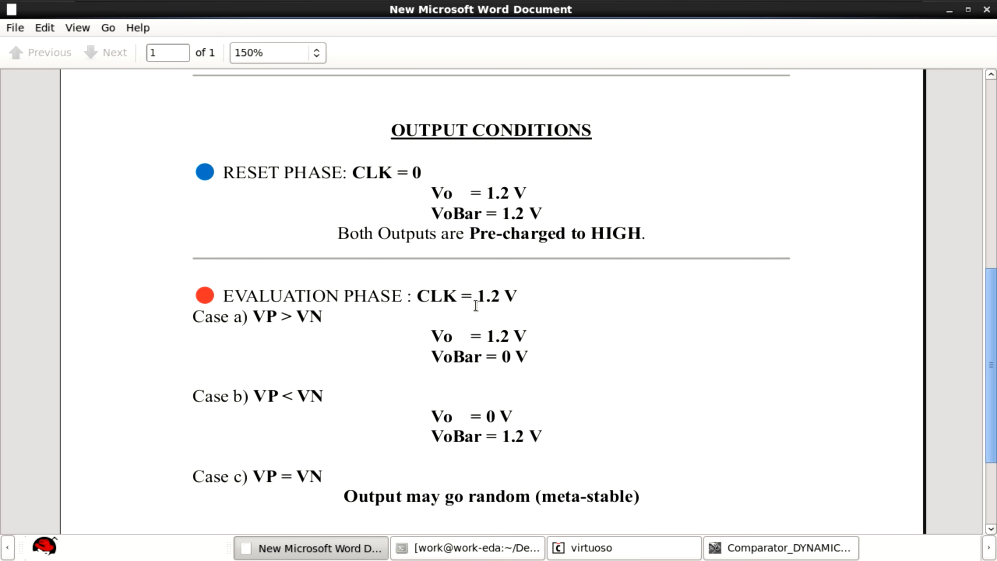
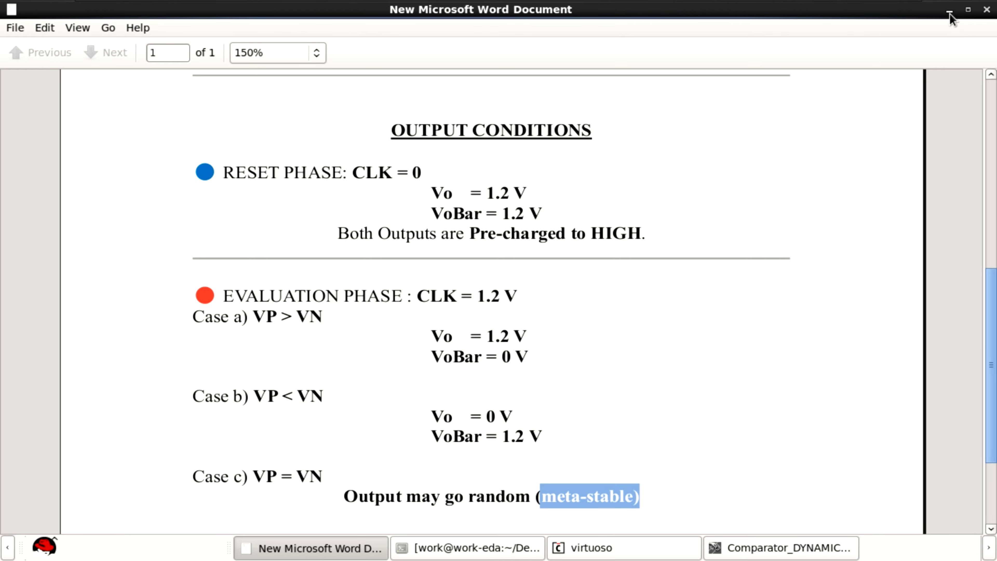
Step: Switch back to Virtuoso, check and save the Comparator_DYNAMIC_Test schematic, and launch ADE Assembler with a new view
left_click(951, 13)
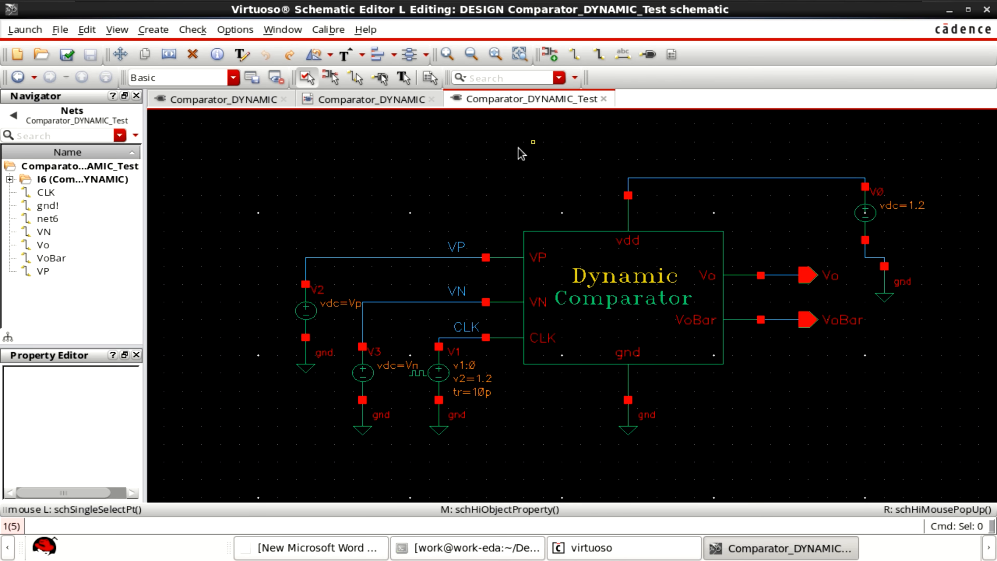
left_click(67, 54)
left_click(25, 32)
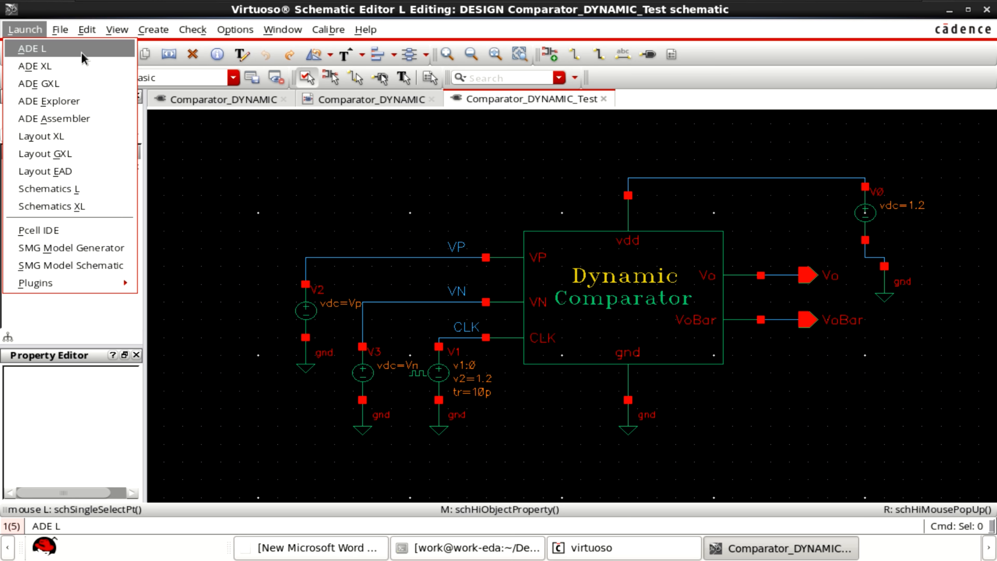
left_click(87, 119)
left_click(373, 82)
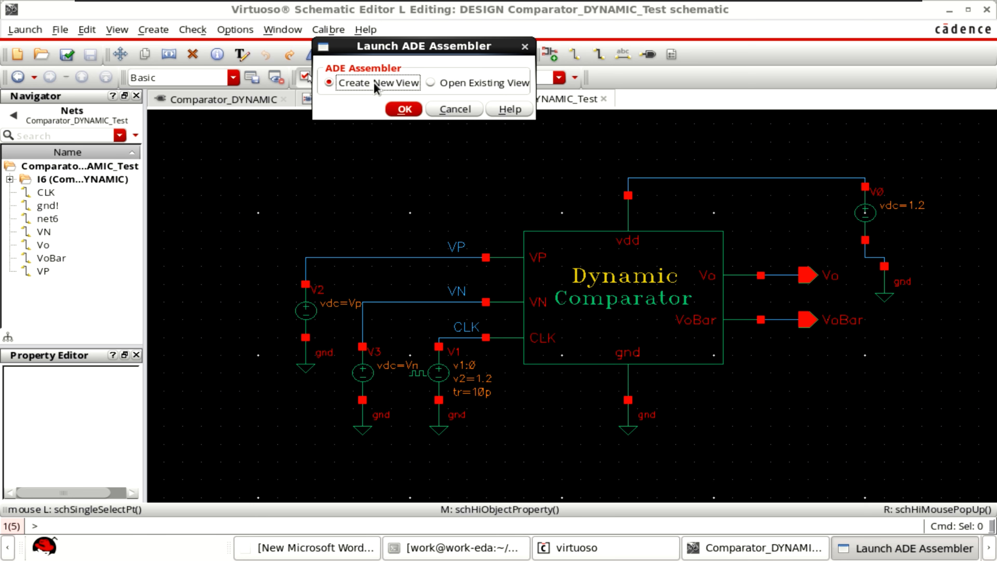
left_click(405, 110)
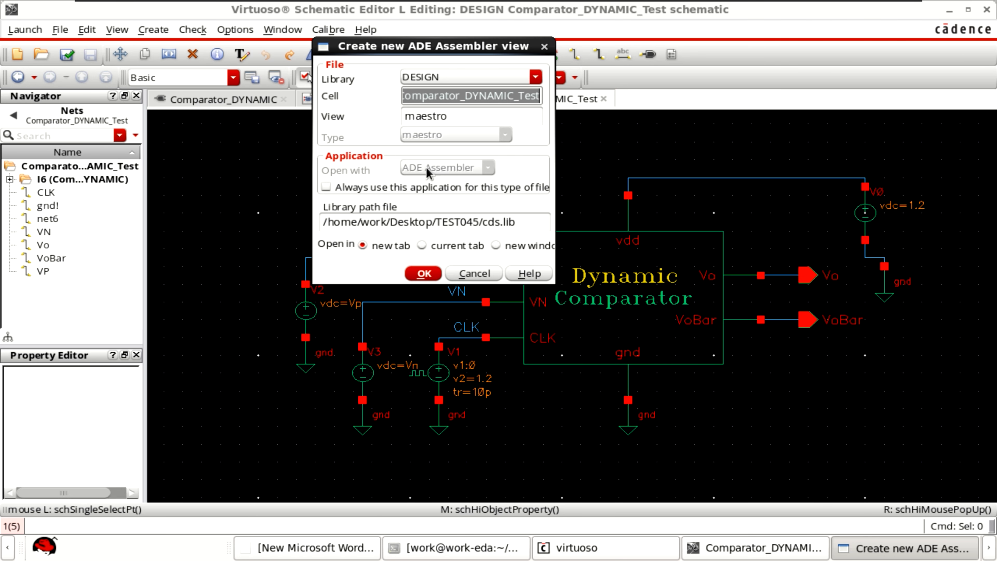
Step: Create the maestro view for Comparator_DYNAMIC_Test in library DESIGN, overwriting the existing view and choosing the cell's schematic in edit mode as the design
left_click(460, 115)
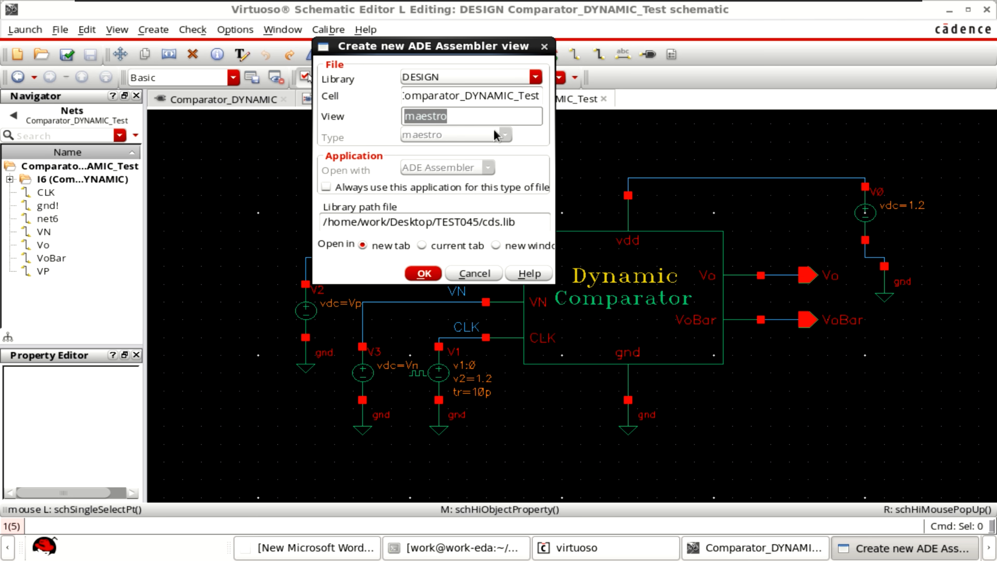
left_click(423, 273)
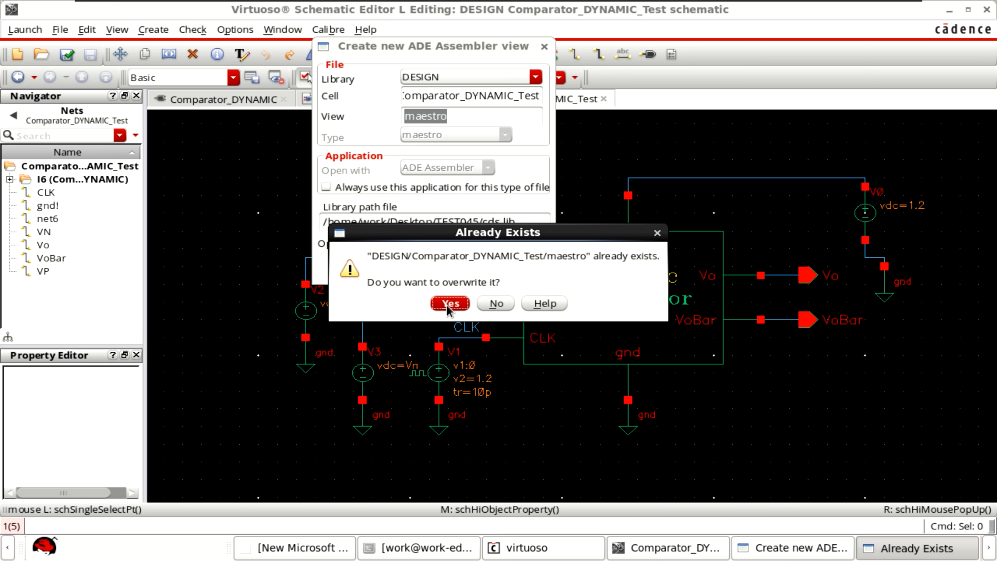
left_click(449, 304)
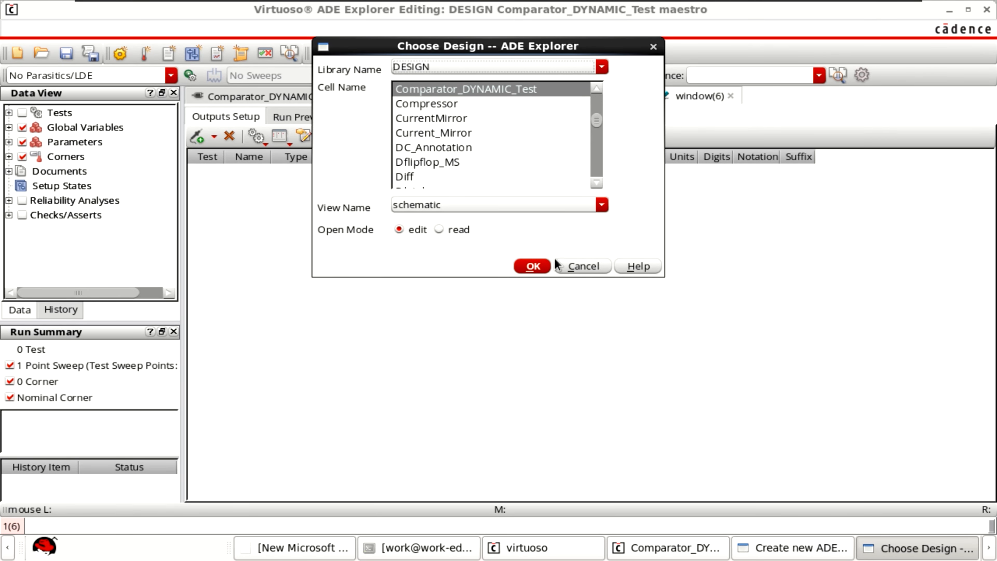
left_click(534, 267)
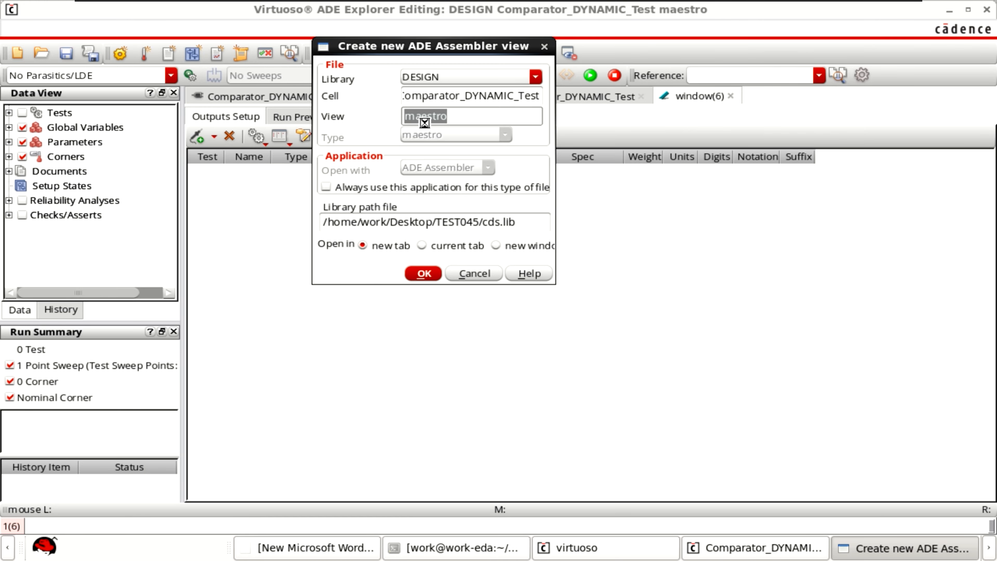
key("Return")
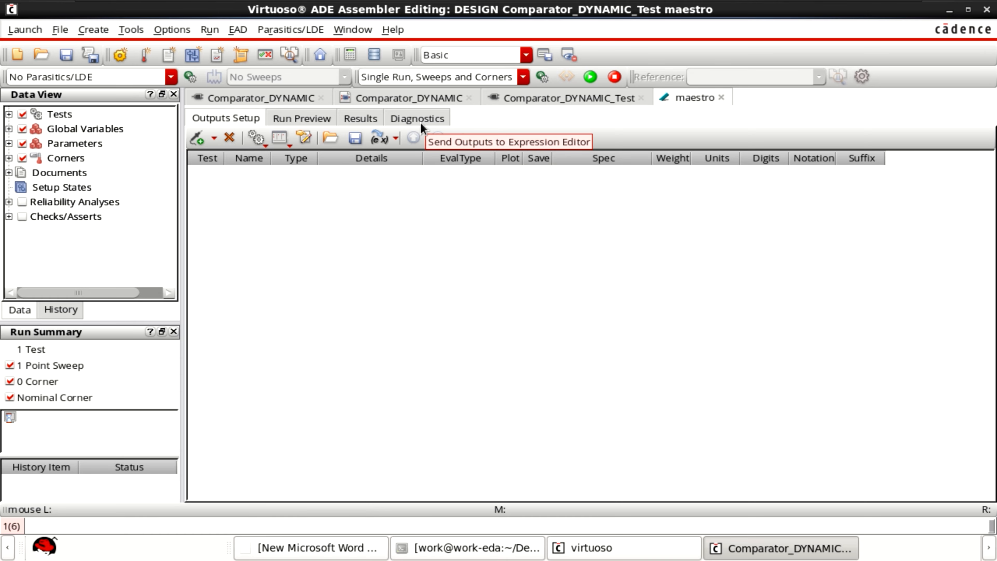
Step: Add a transient analysis to the Comparator_DYNAMIC_Test test with stop time 20n and conservative accuracy defaults
left_click(8, 114)
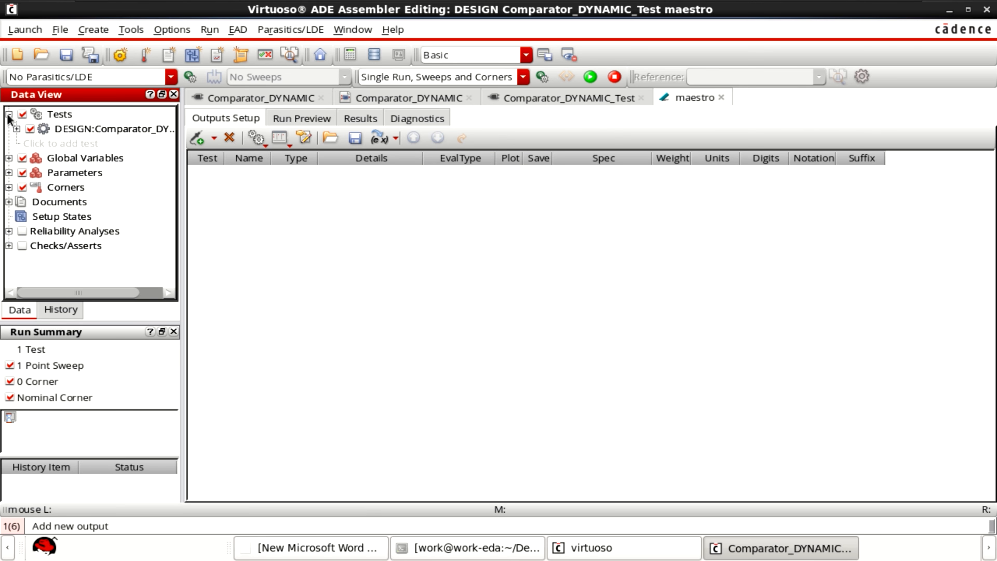
left_click(17, 129)
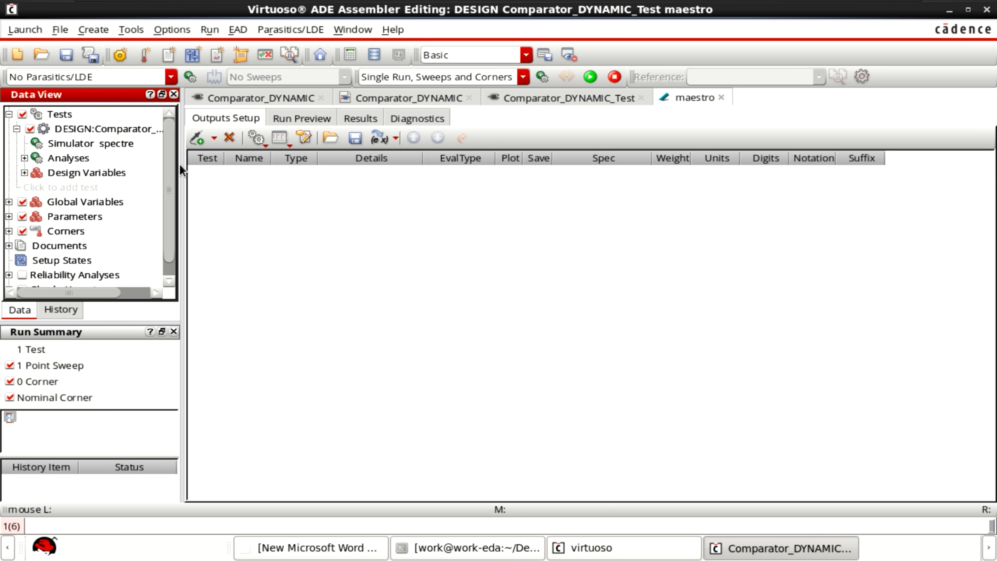
left_click_drag(179, 164, 214, 162)
left_click(24, 158)
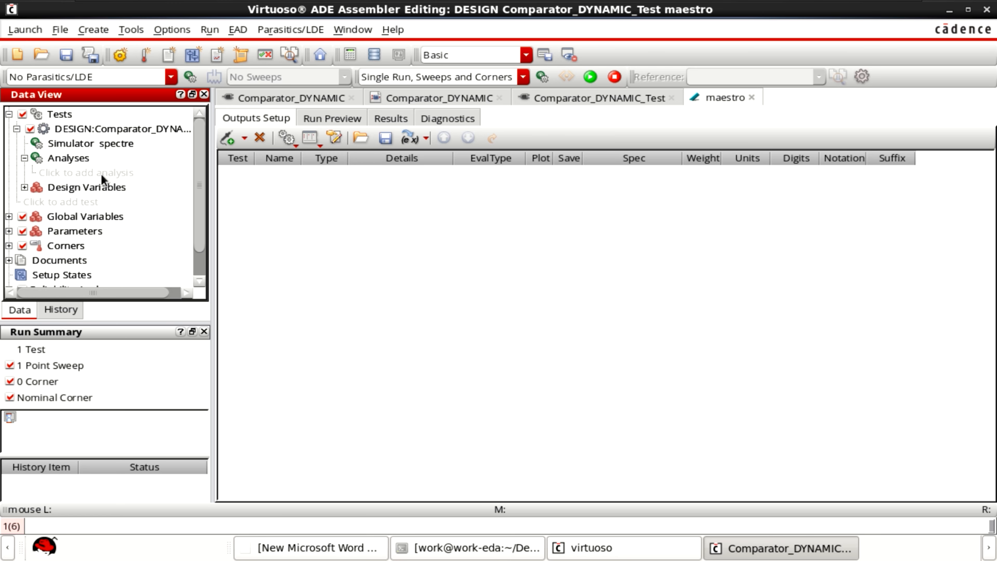
left_click(107, 170)
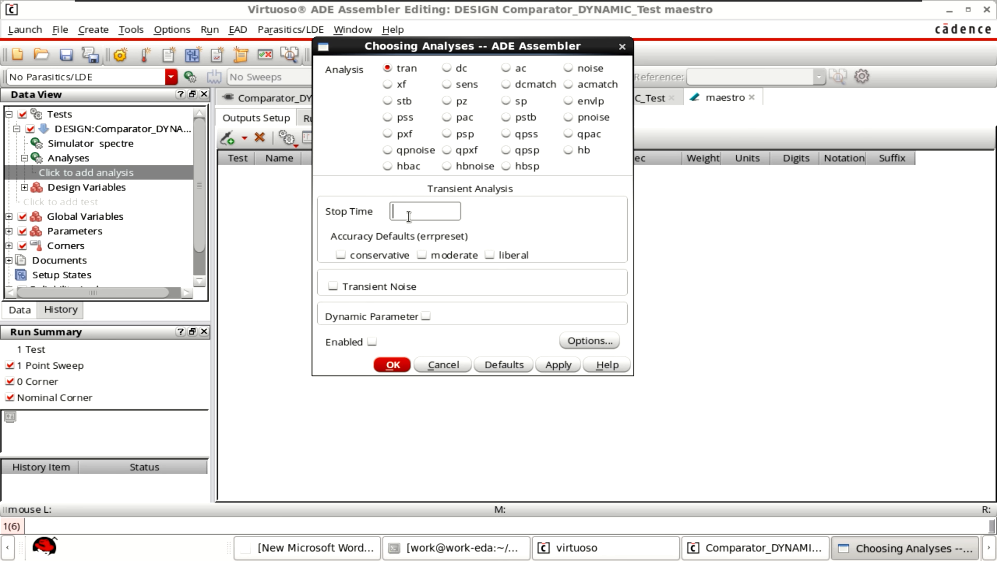
type("20n")
left_click_drag(427, 212, 379, 201)
left_click(341, 255)
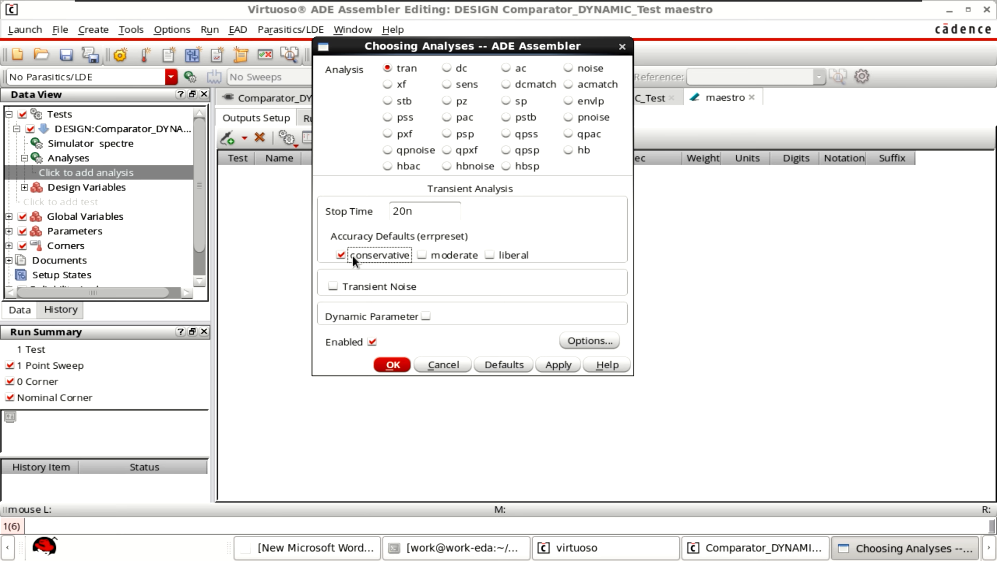
left_click(392, 365)
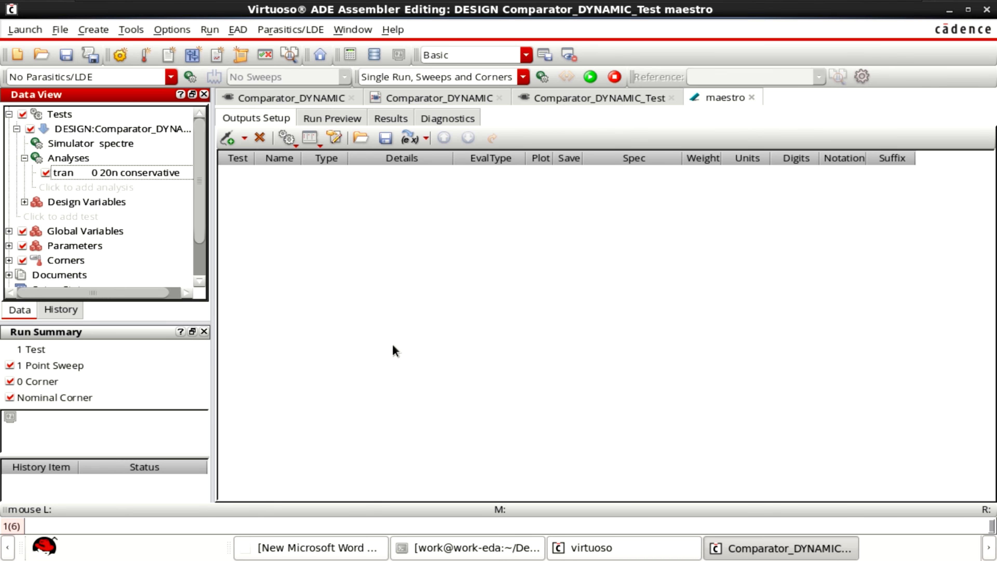
Step: Open the test in ADE Explorer and copy the design variables Vn and Vp from the schematic cellview
double_click(43, 129)
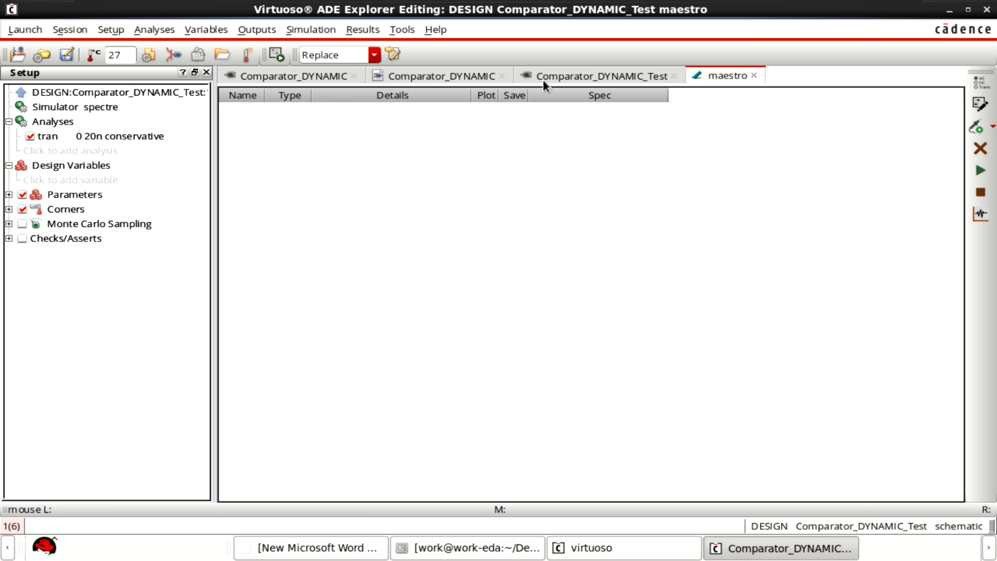
left_click(616, 77)
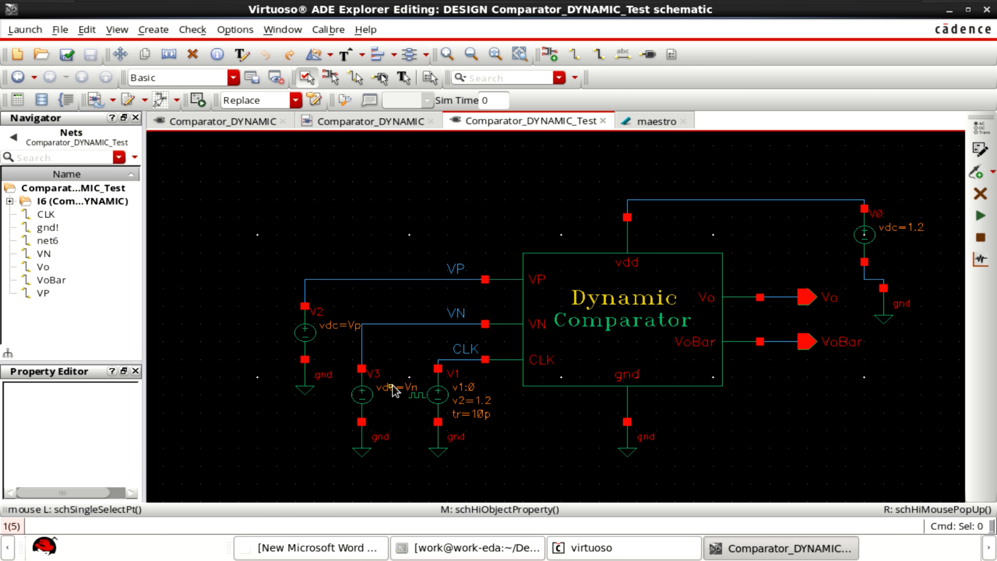
left_click(664, 122)
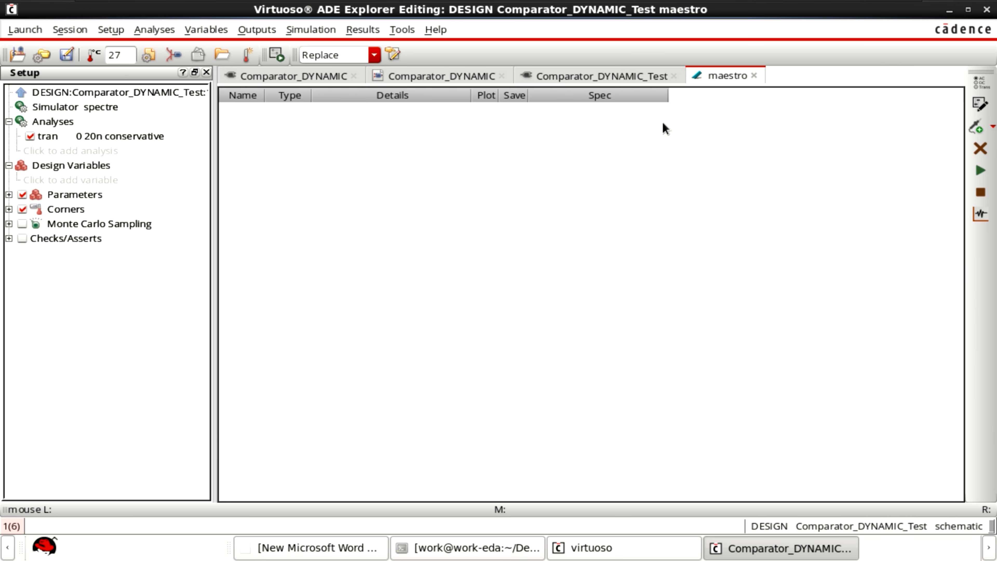
left_click(255, 27)
mouse_move(217, 28)
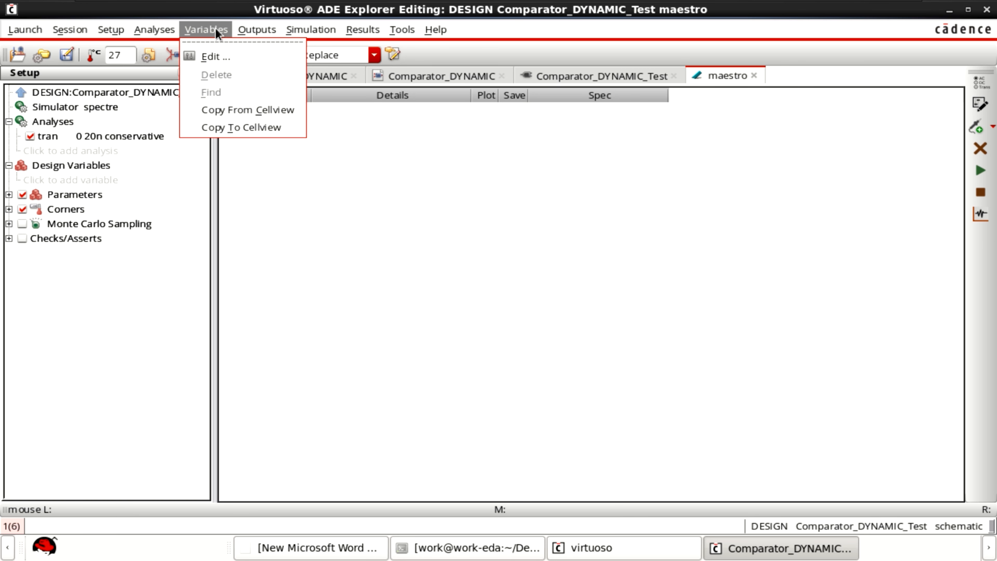
left_click(267, 114)
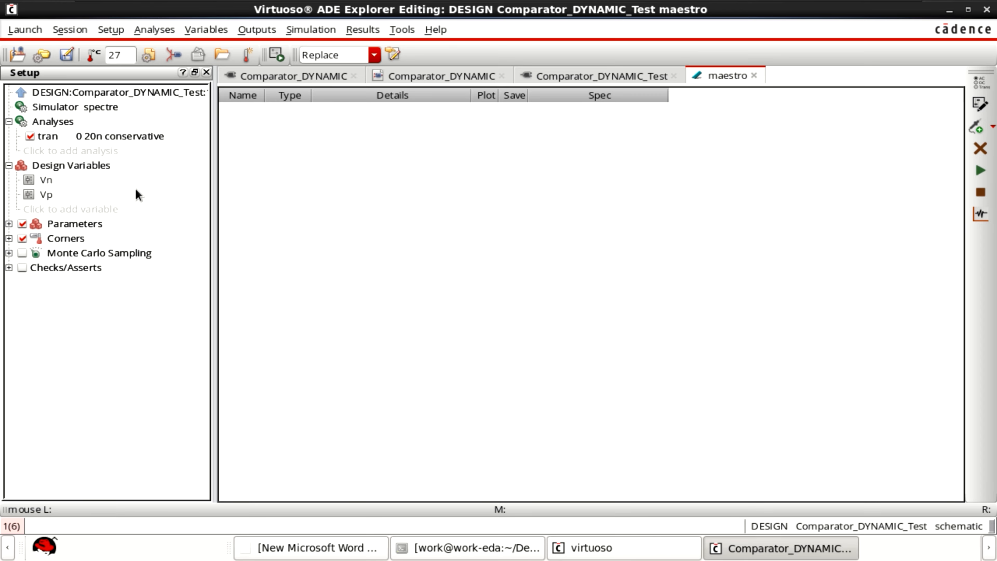
Step: Switch to the design parameters document and look up the example VP input voltage
left_click(330, 548)
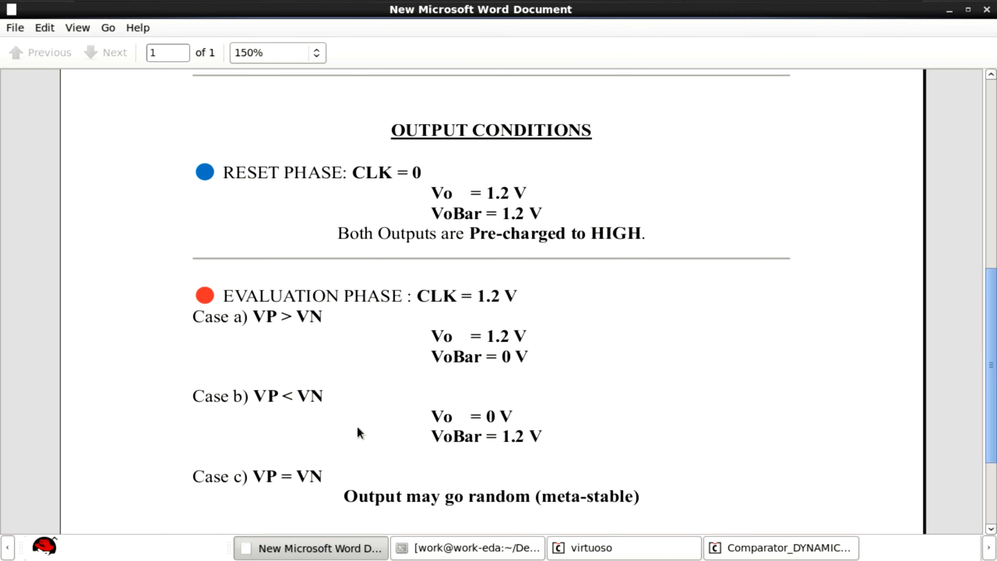
scroll(252, 136, "up", 5)
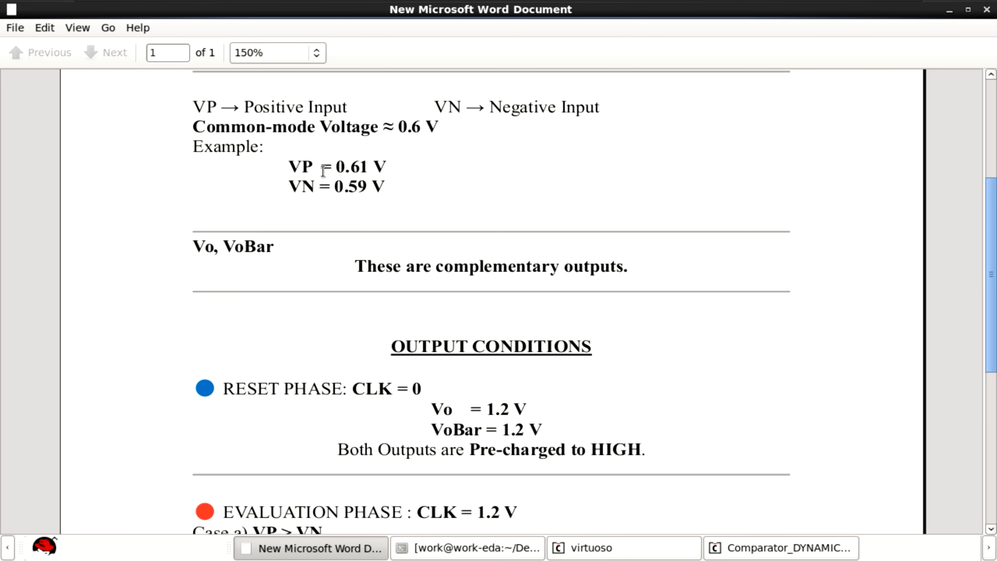
left_click_drag(291, 167, 394, 173)
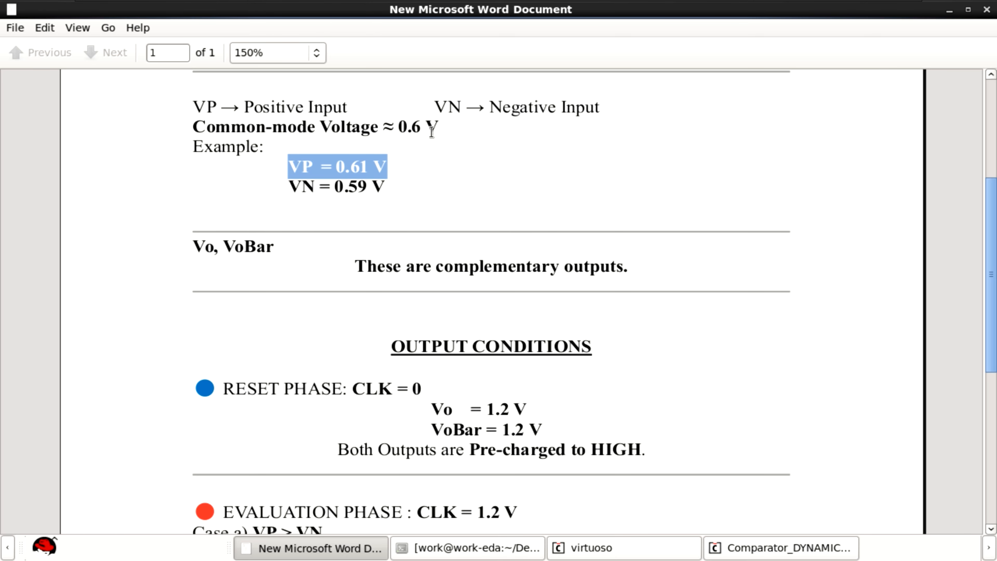
Step: Return from the document to the ADE Explorer setup and set the design variable Vp to 0.61
left_click(950, 11)
left_click(86, 194)
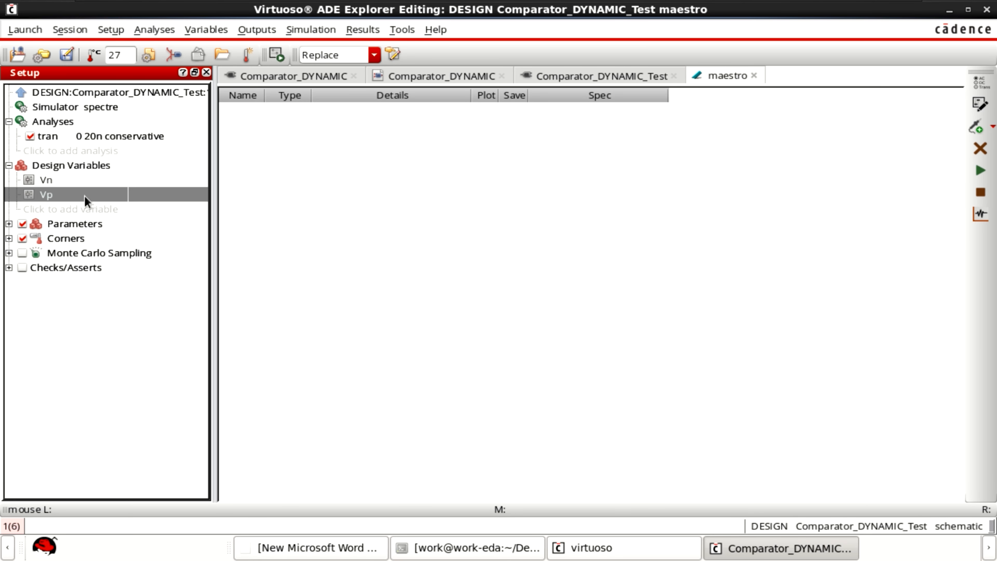
left_click(146, 195)
type("0.6")
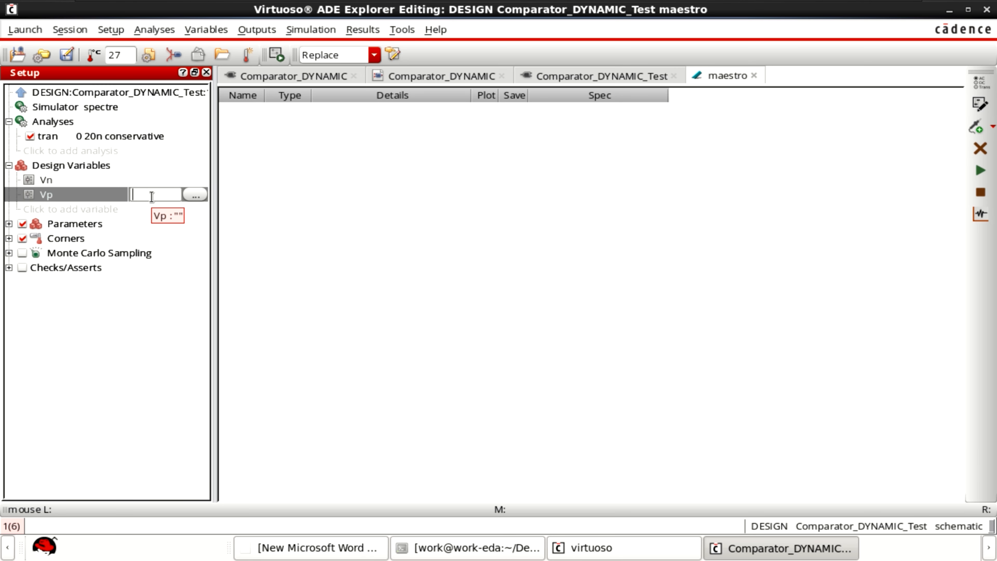
type("1")
left_click(168, 222)
Step: Set the design variable Vn to 0.59
left_click(75, 179)
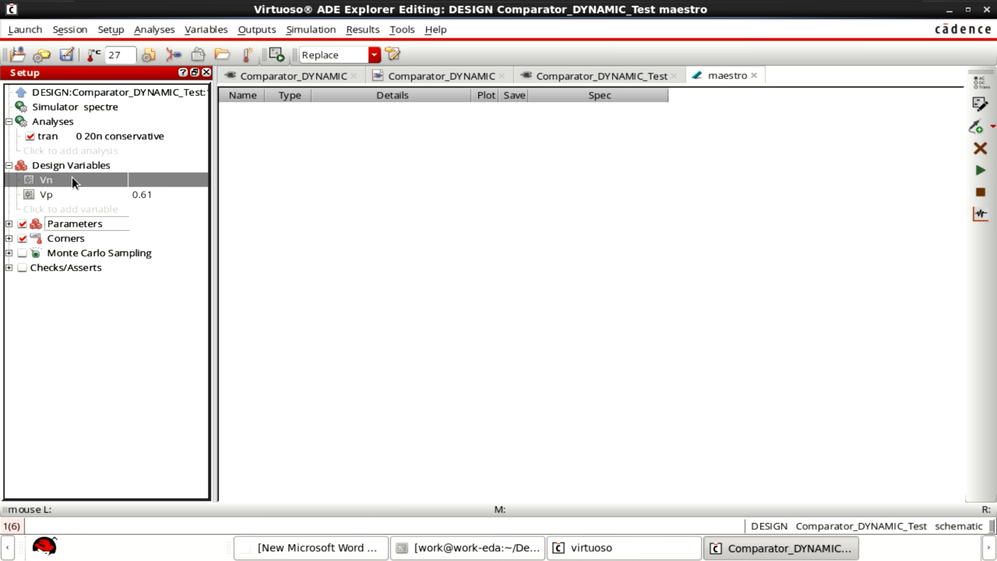
left_click(149, 179)
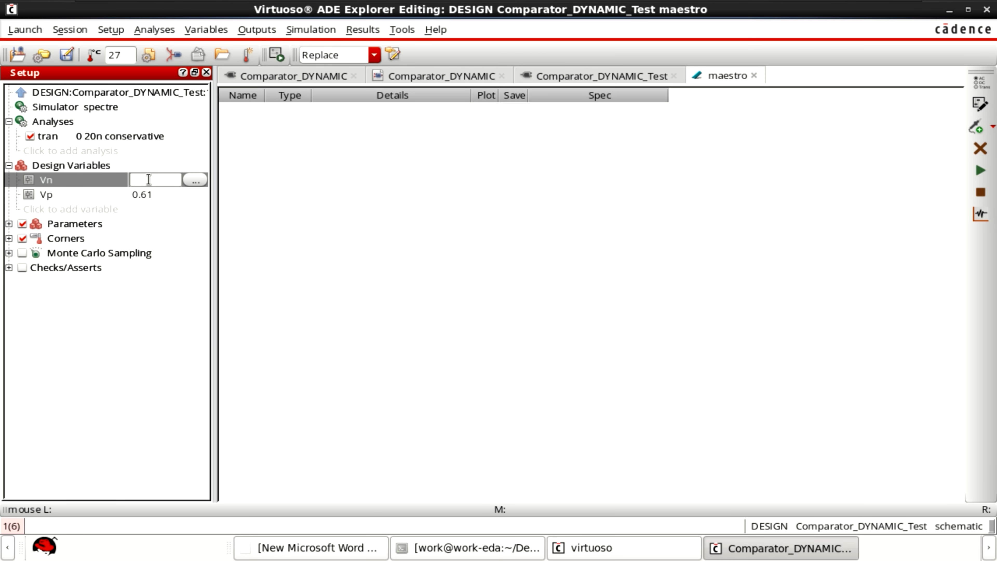
type("0.59")
left_click(335, 248)
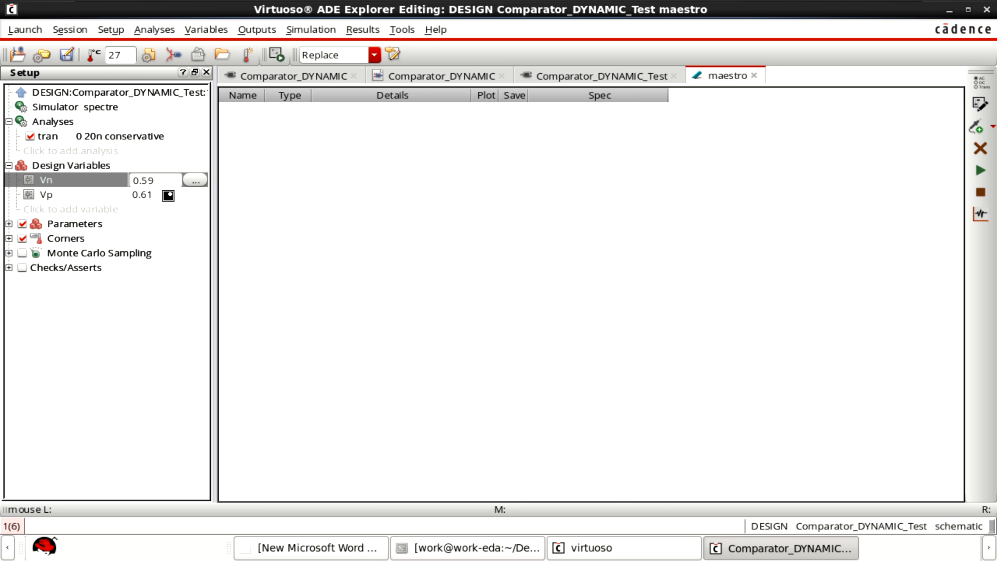
left_click(142, 195)
key("Return")
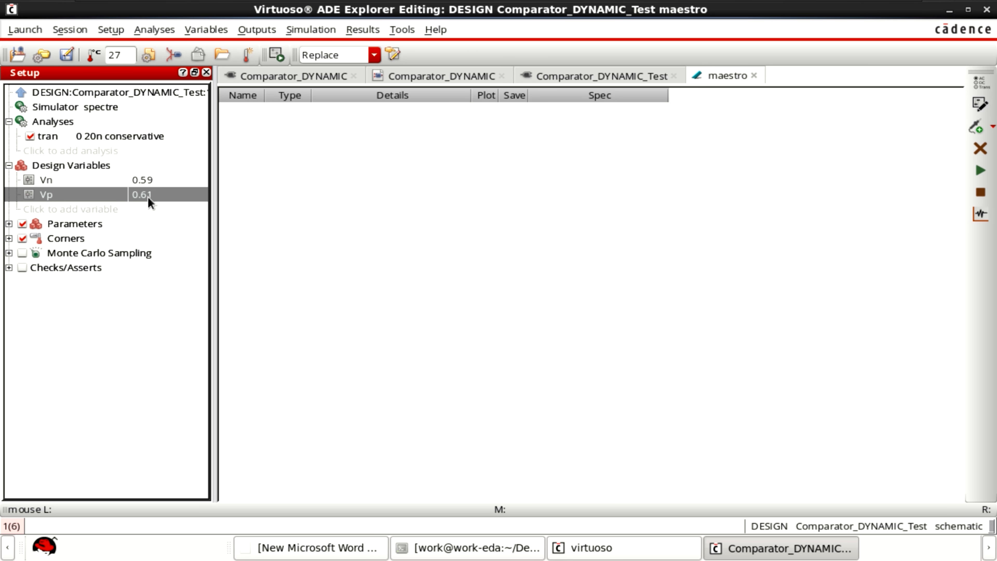
left_click(150, 179)
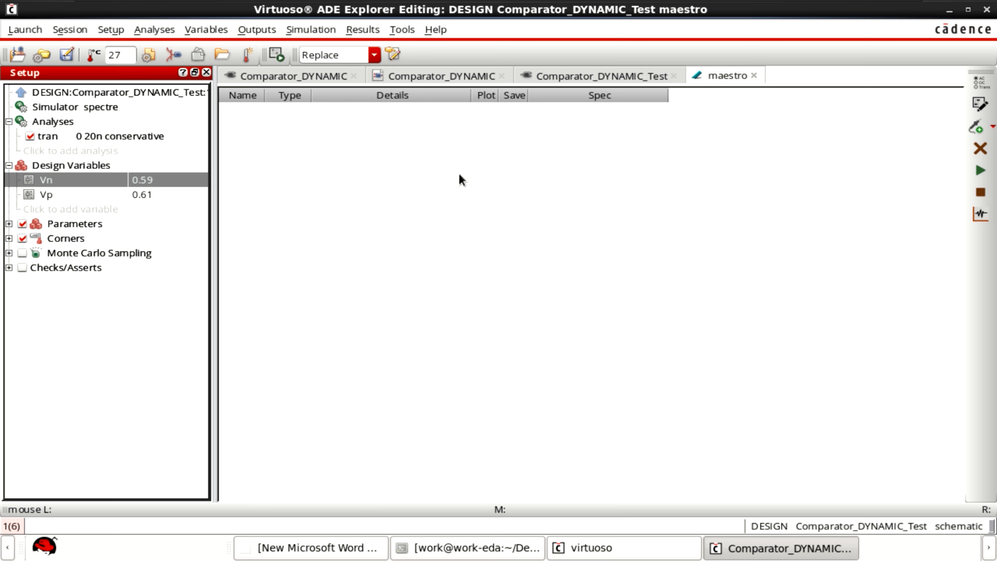
left_click(358, 158)
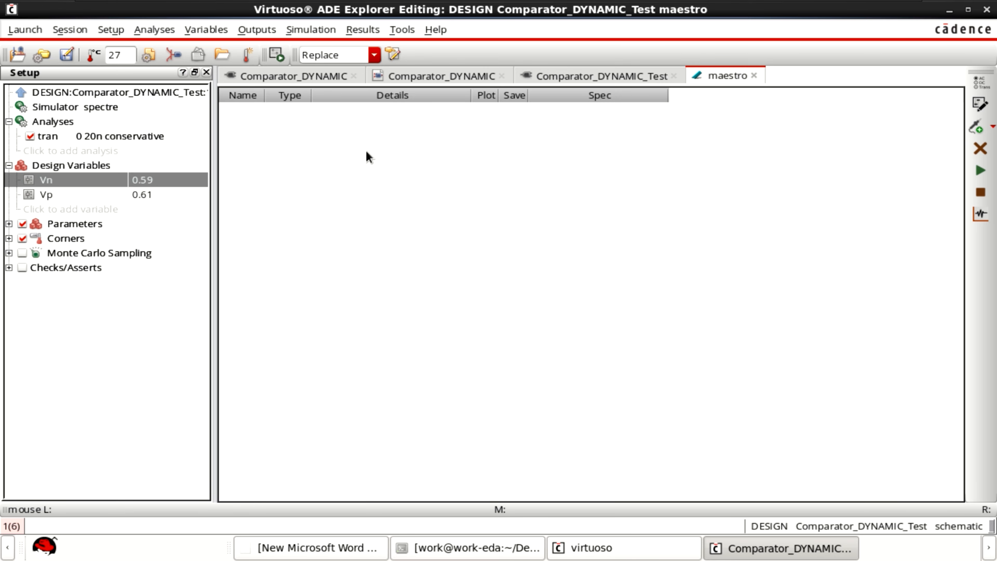
Step: Select the nets CLK, Vo and VoBar and the minus terminal of source V0 on the schematic as outputs to plot, then return to the maestro view
left_click(259, 29)
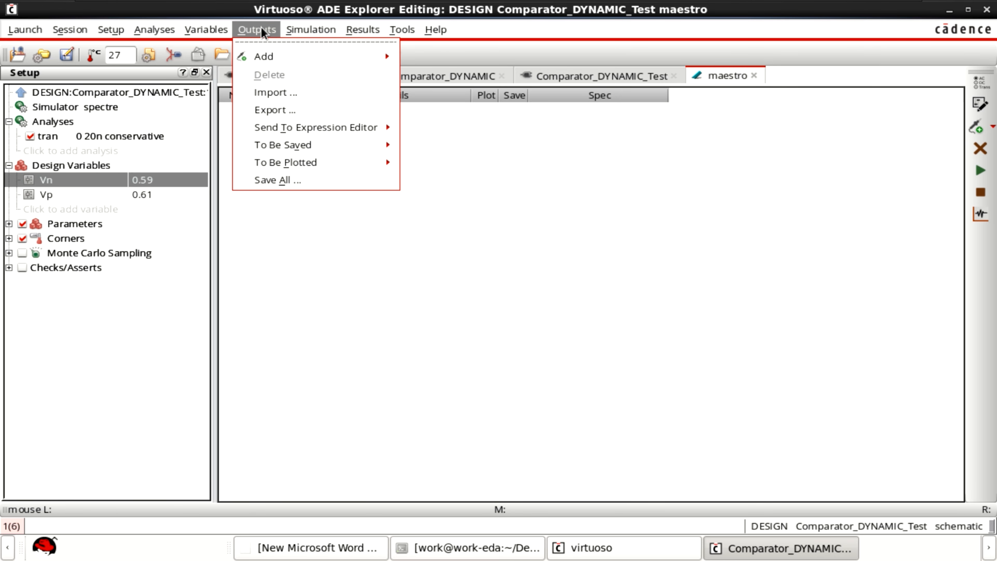
mouse_move(345, 163)
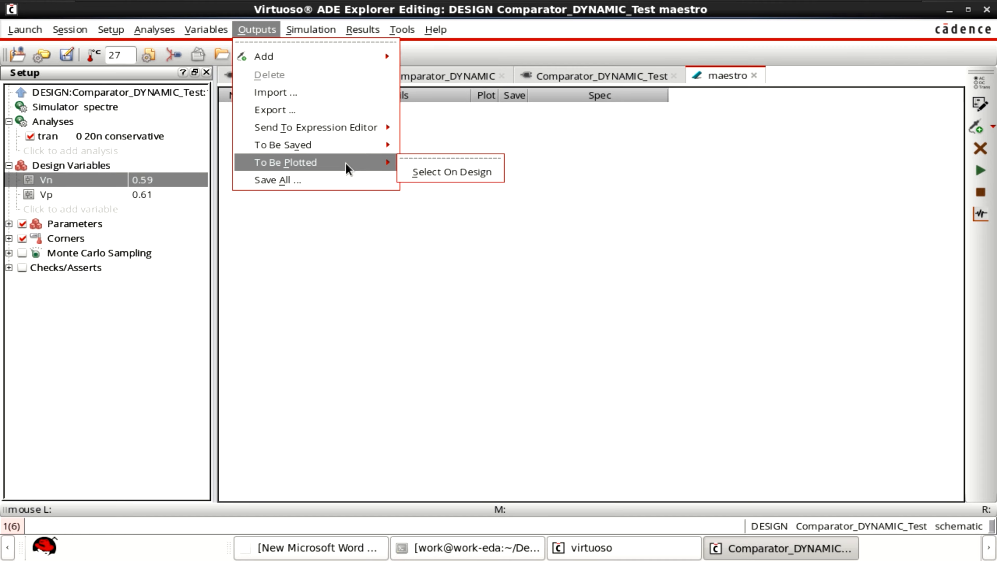
left_click(452, 173)
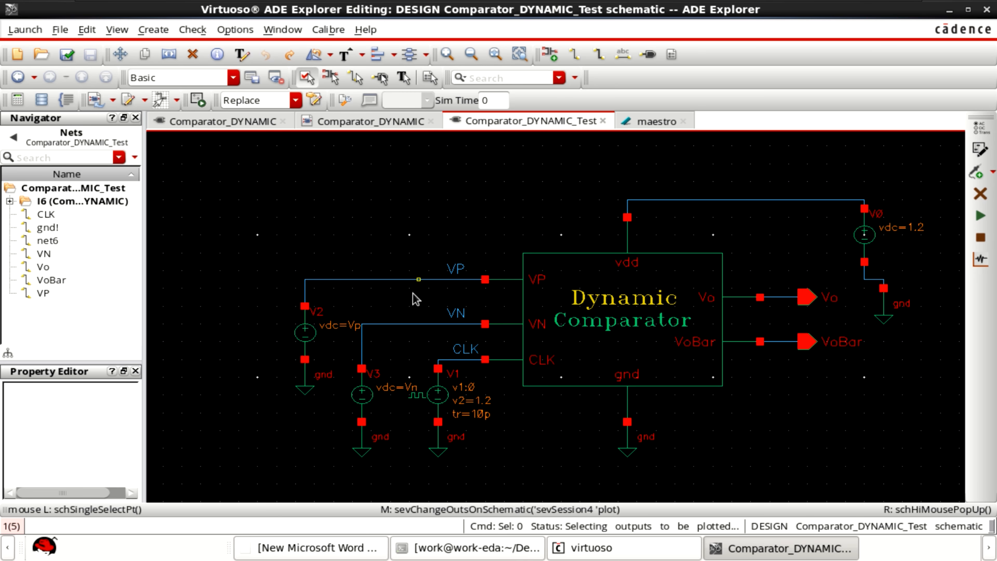
left_click(474, 352)
left_click(473, 353)
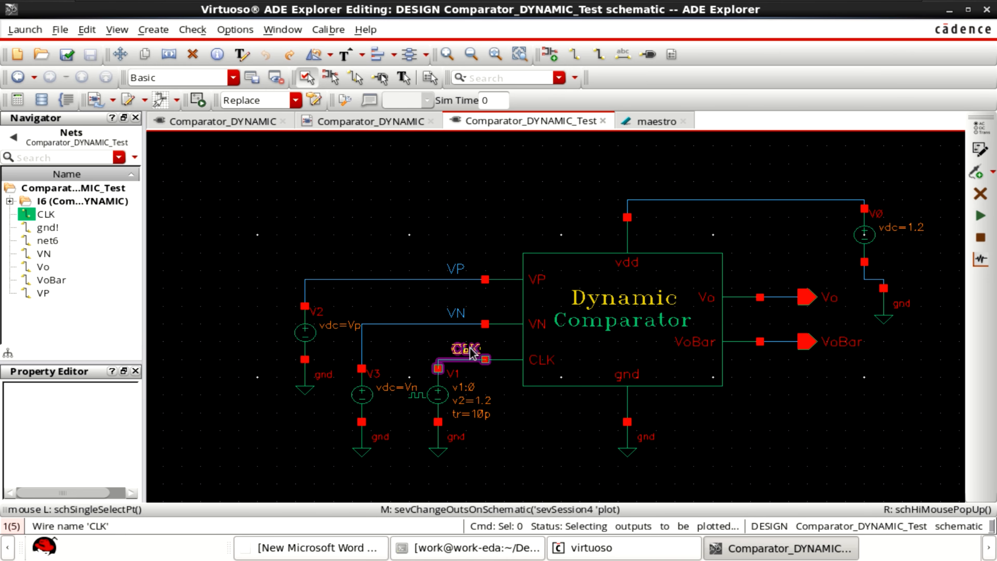
left_click(785, 300)
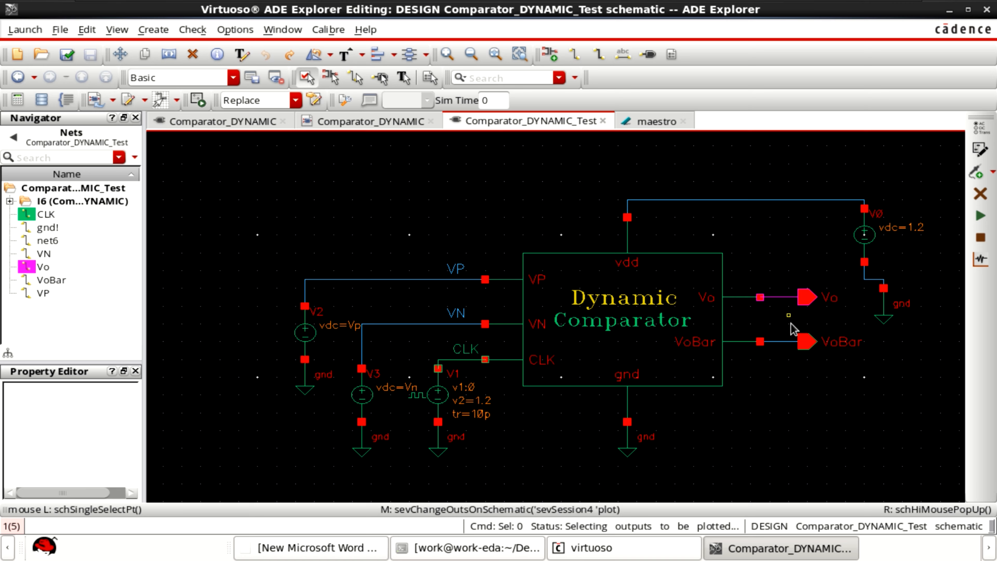
left_click(784, 345)
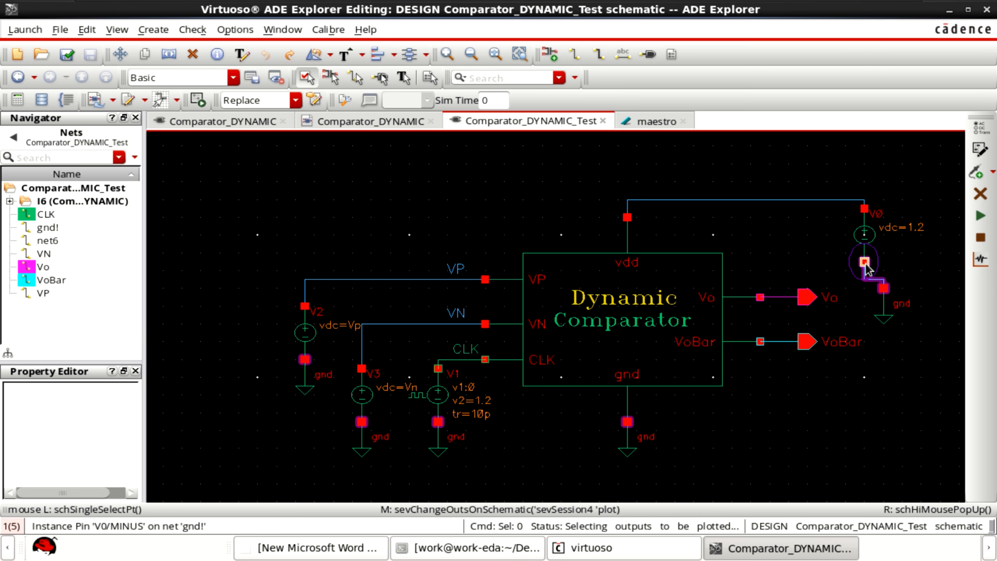
left_click(865, 263)
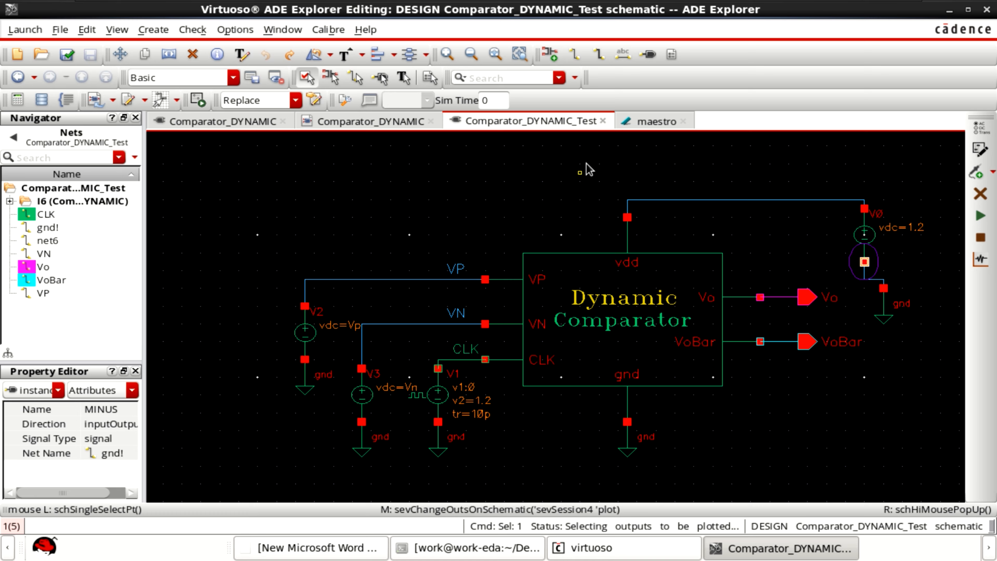
left_click(650, 123)
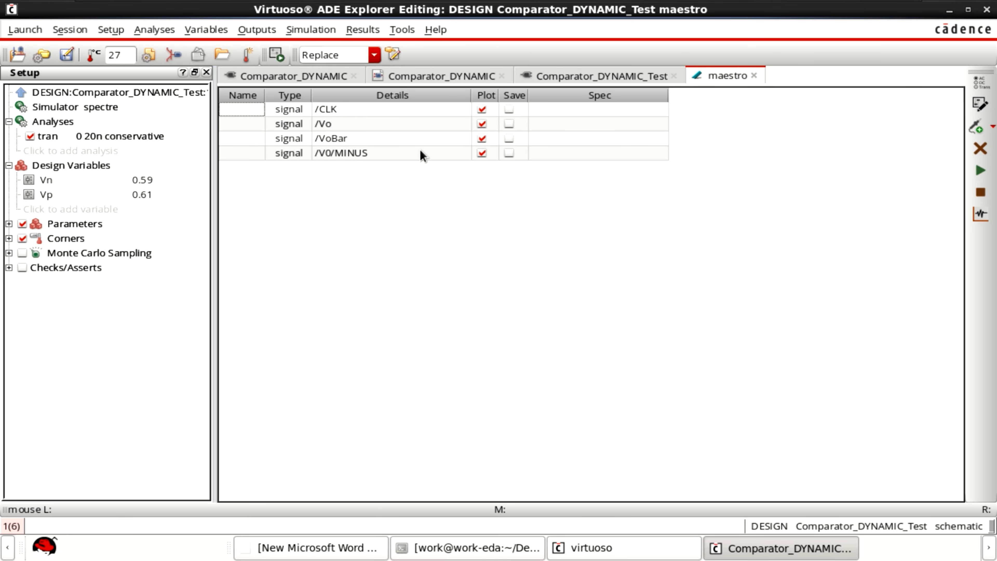
Step: Run the transient simulation and split the plotted traces into separate strips in a maximized waveform window
left_click(978, 172)
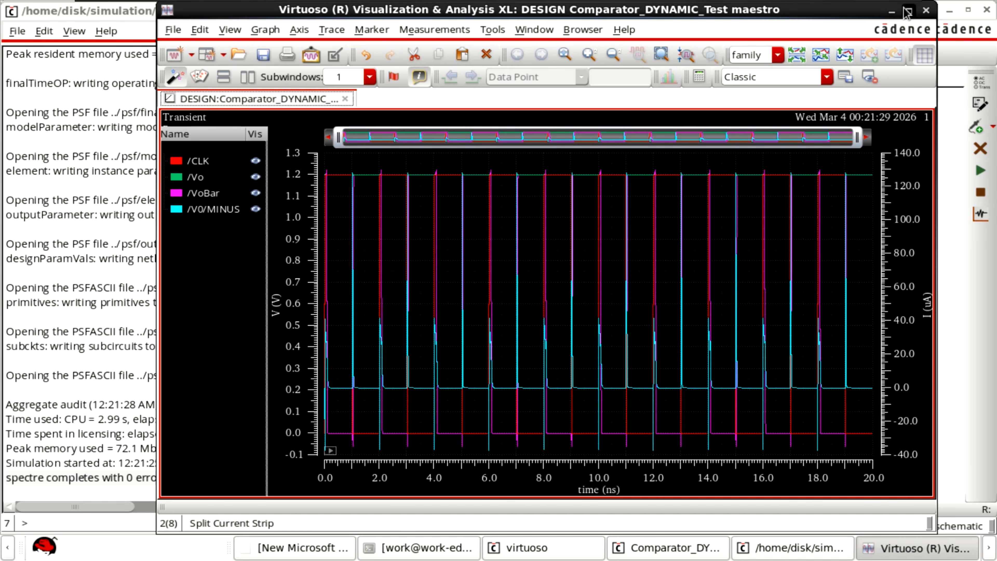
left_click(909, 10)
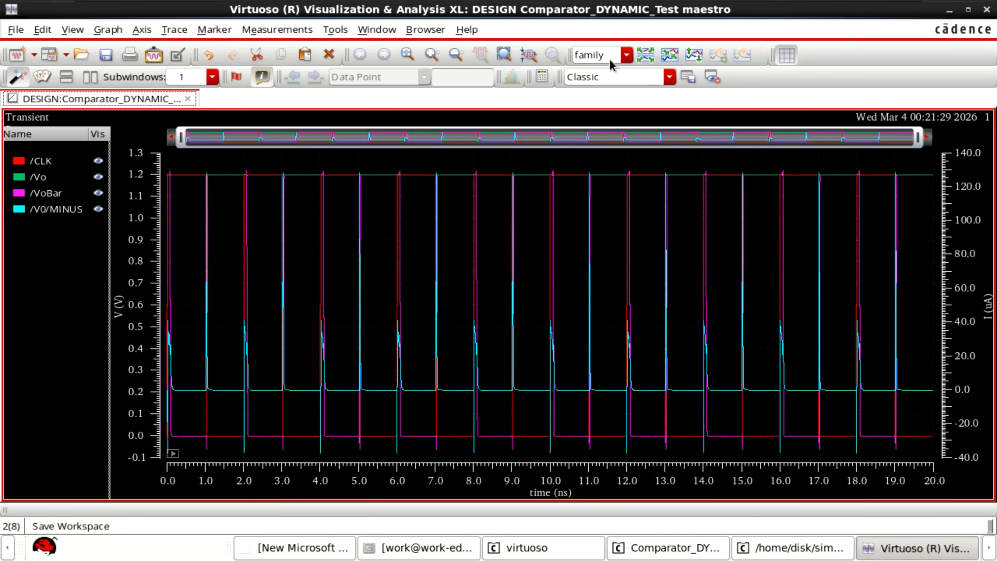
left_click(645, 55)
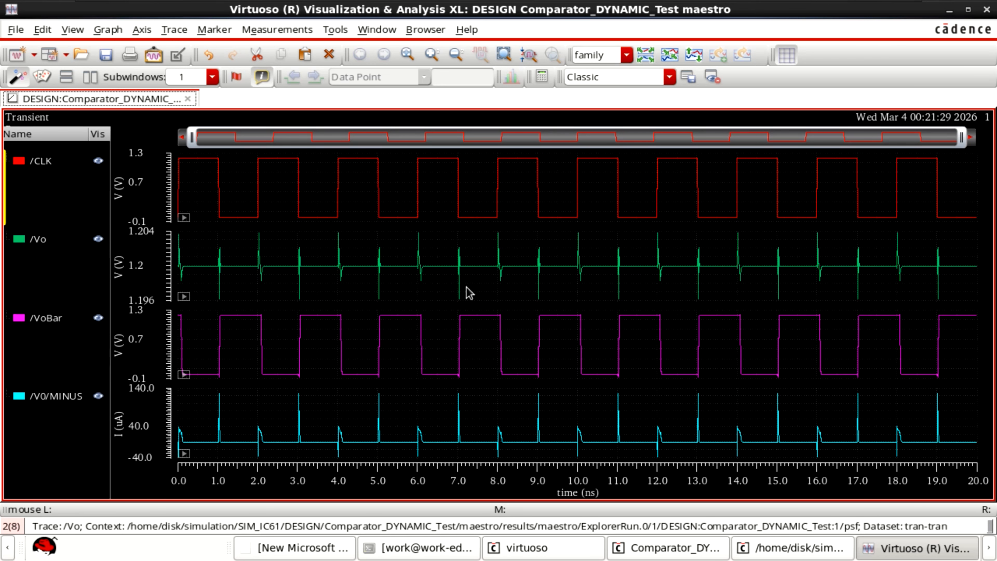
Step: Highlight the CLK, Vo and VoBar traces to examine their waveforms
left_click(39, 165)
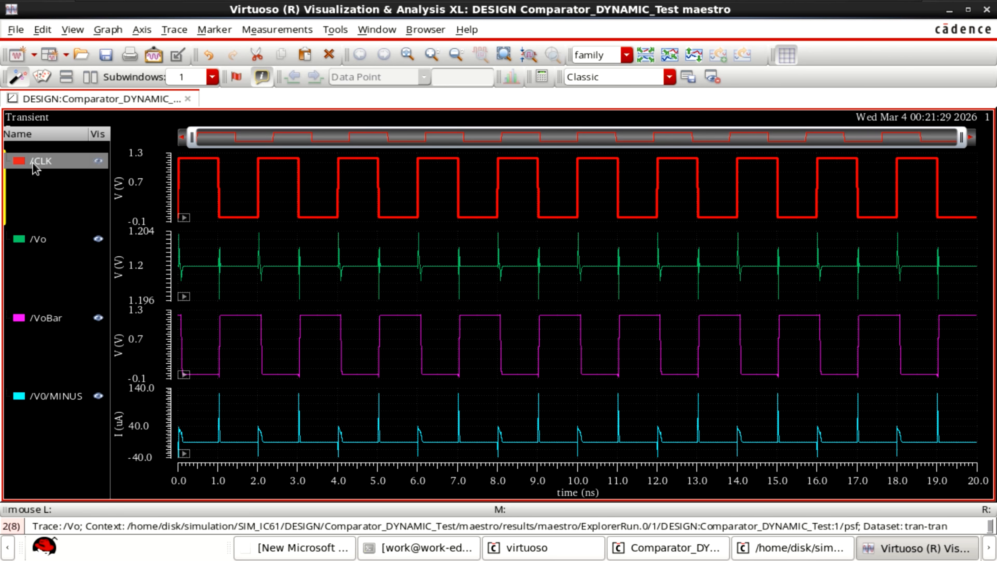
left_click(41, 241)
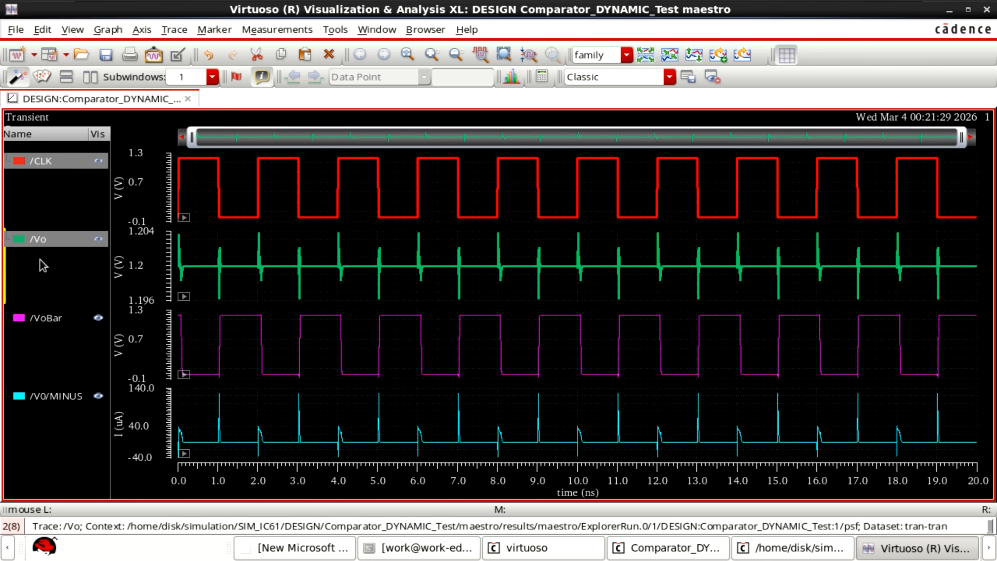
left_click(48, 321)
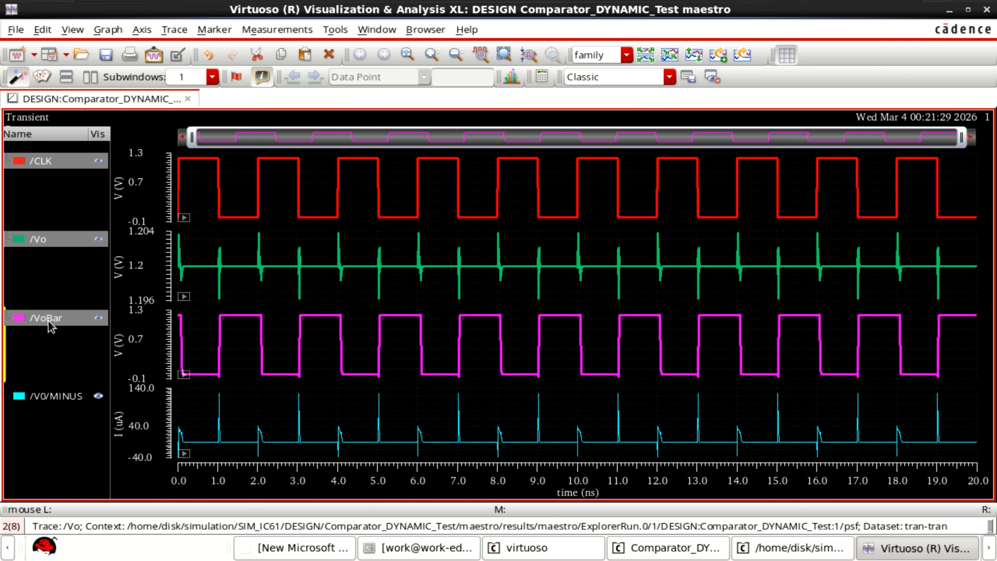
Step: Look up the reset-phase output conditions for Vo and VoBar in the design parameters document and return to the waveforms
left_click(325, 548)
scroll(487, 326, "down", 4)
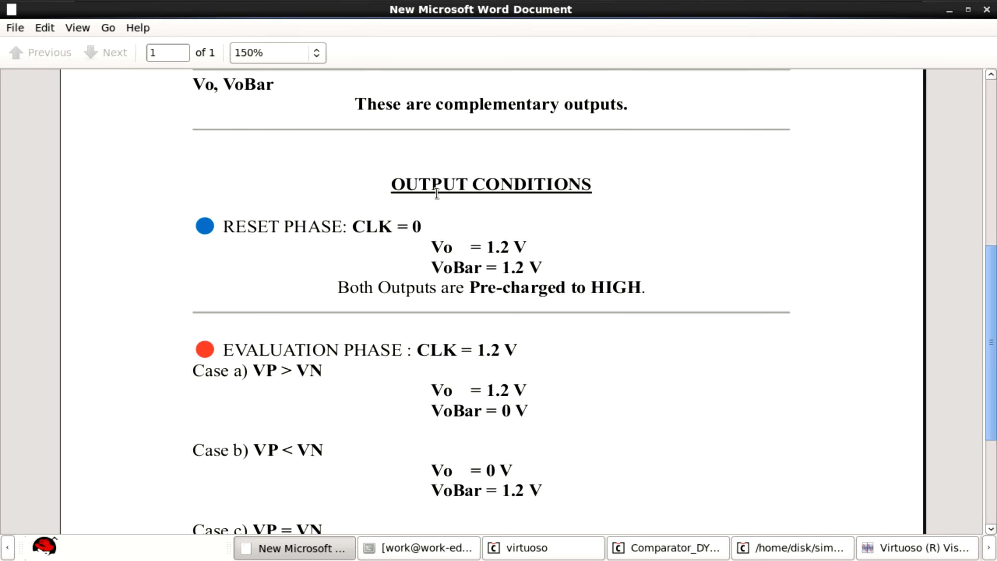
scroll(444, 199, "up", 1, "ctrl")
scroll(458, 189, "down", 1)
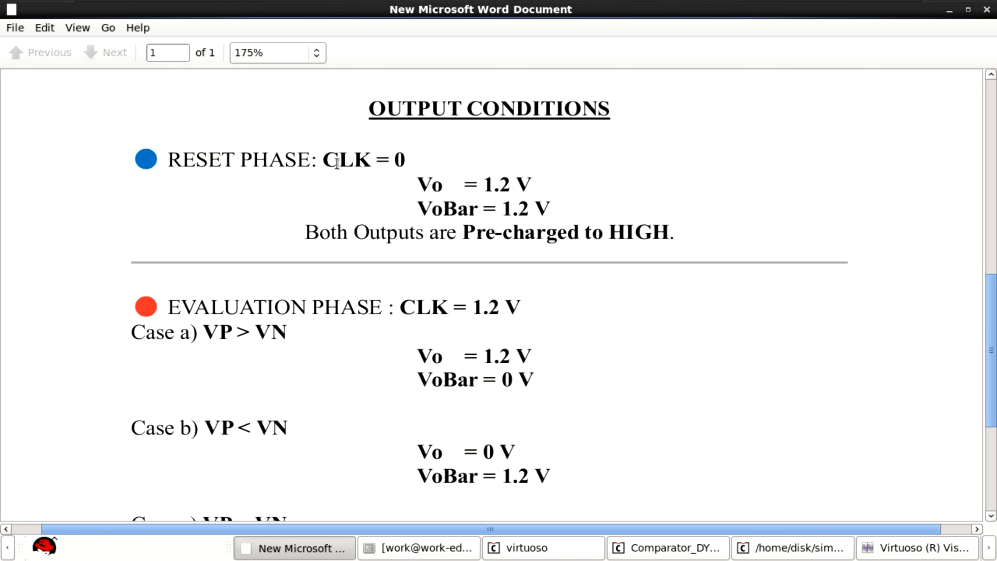
left_click_drag(410, 160, 344, 159)
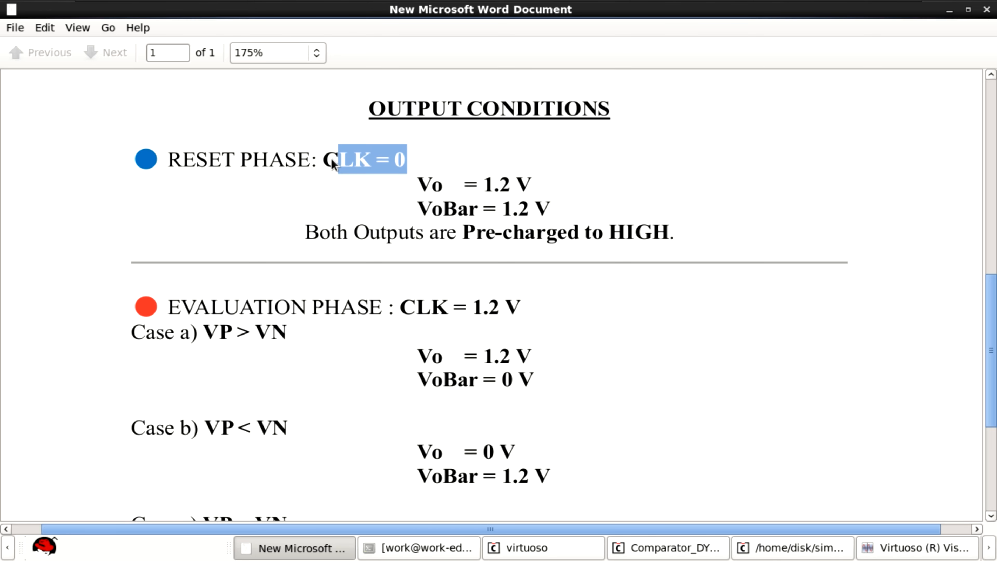
left_click_drag(418, 183, 476, 180)
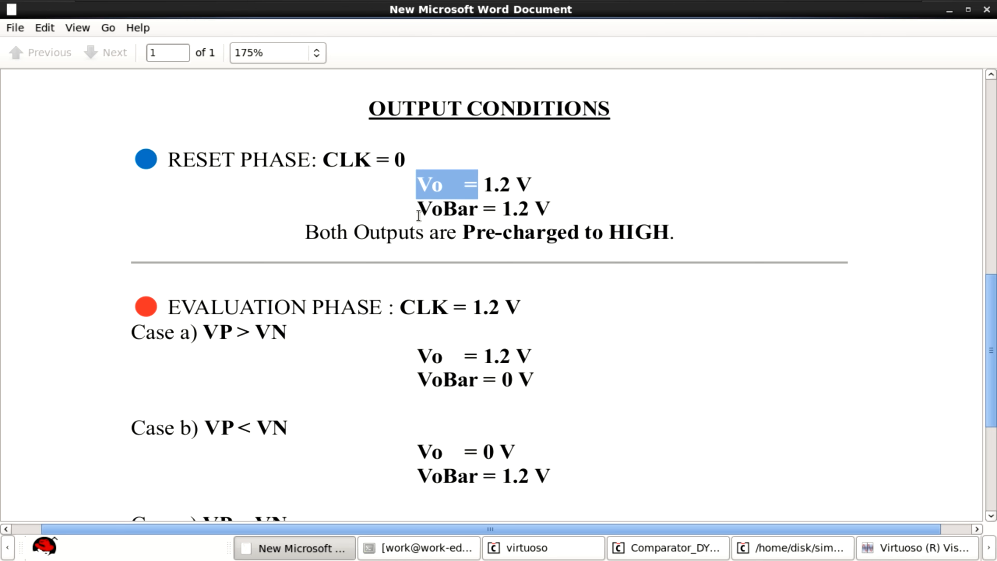
left_click(420, 208)
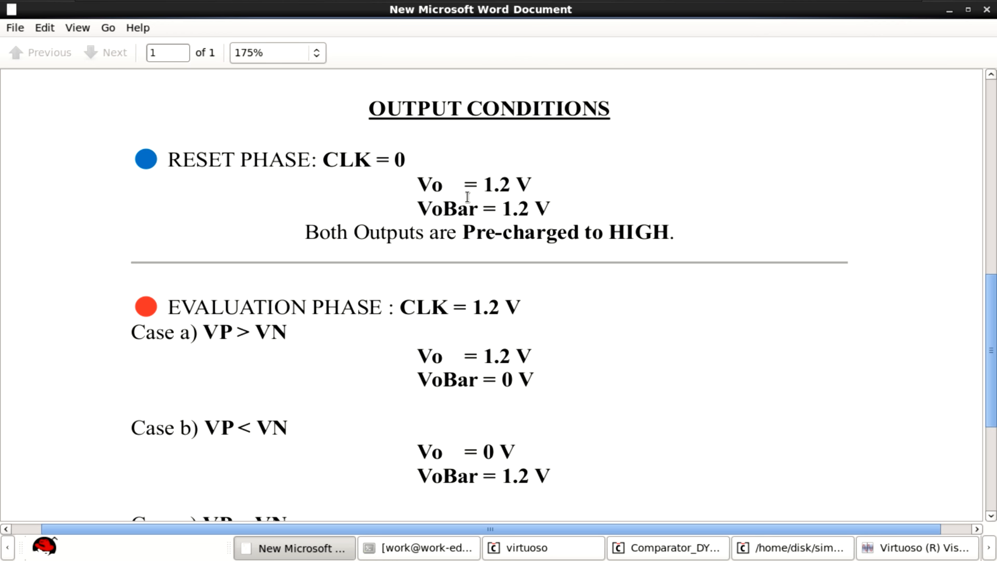
left_click(950, 10)
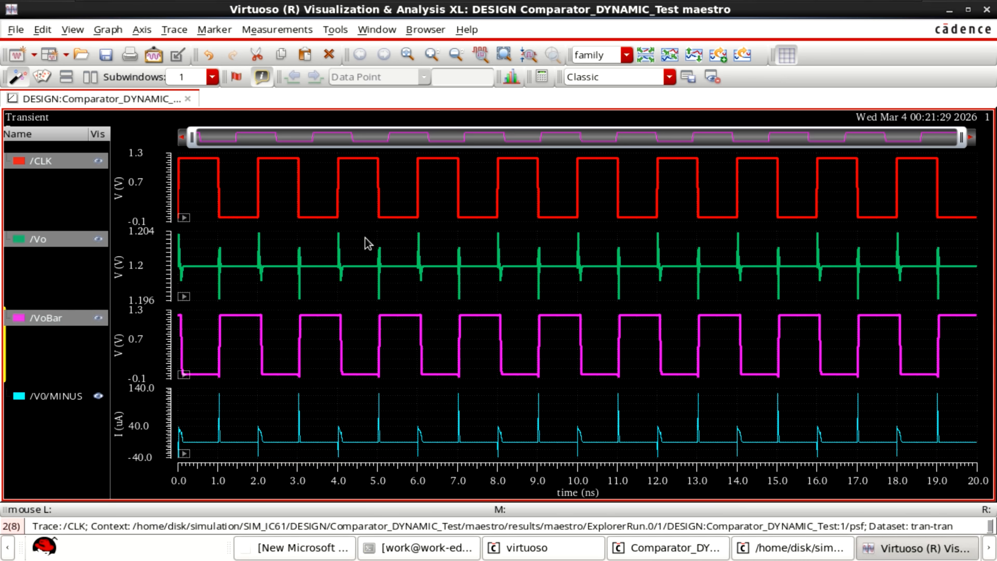
Step: Add a vertical marker to the transient waveforms and move it to 1.5 ns, within a low CLK phase
key("v")
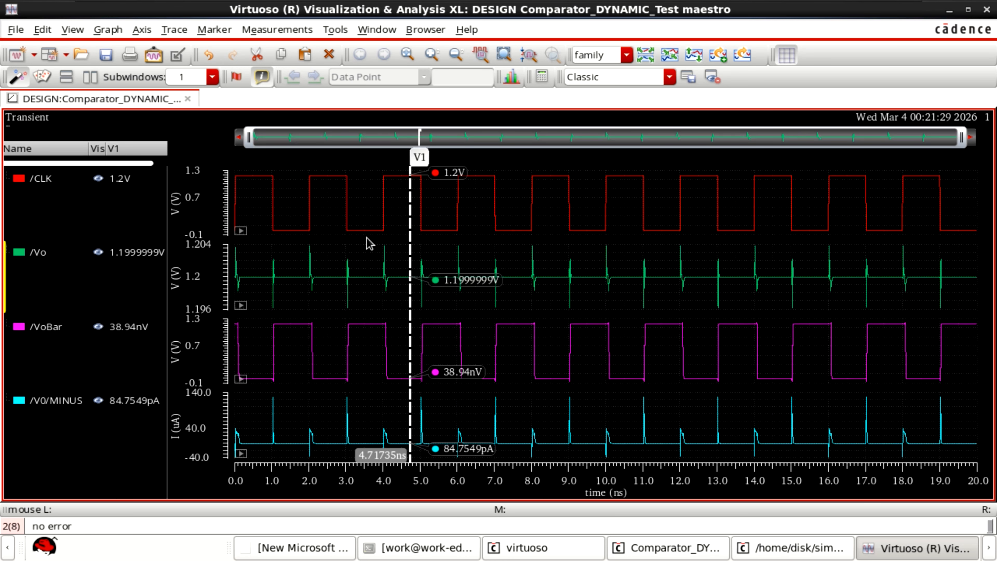
left_click(119, 181)
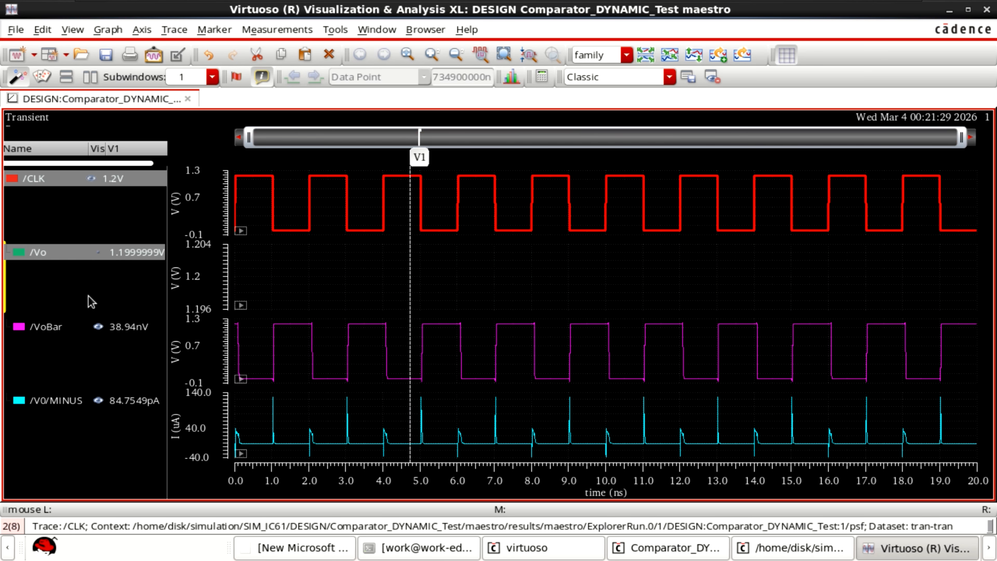
left_click(103, 257, "ctrl")
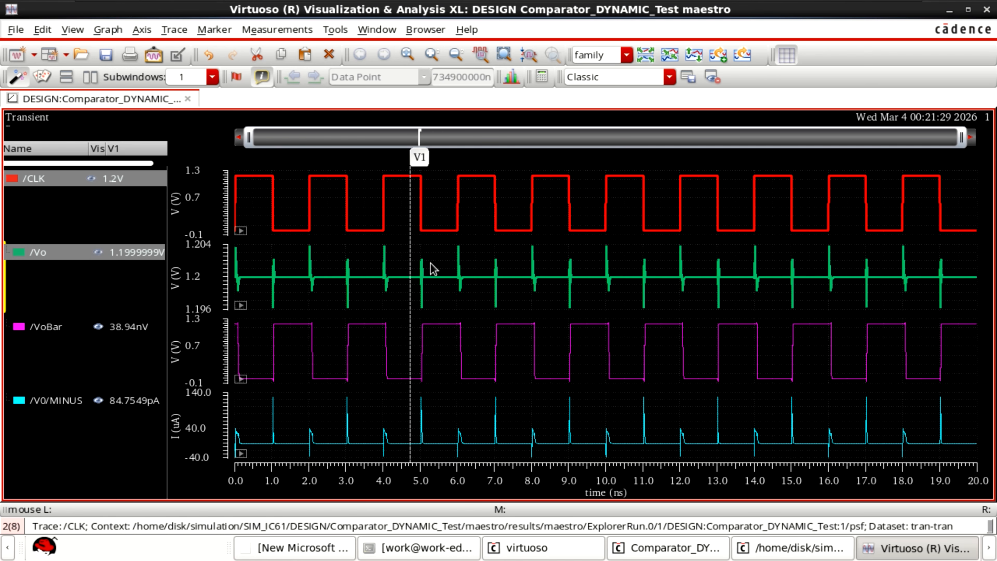
mouse_move(409, 240)
left_click_drag(410, 240, 290, 237)
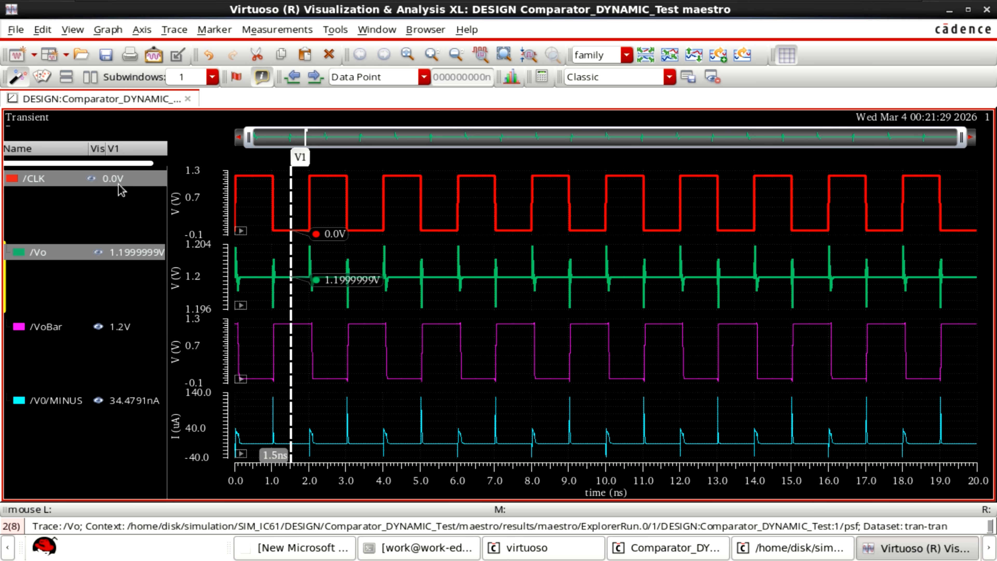
Step: Highlight the Vo, VoBar and CLK traces together to compare their marker values in the reset phase
left_click(126, 213)
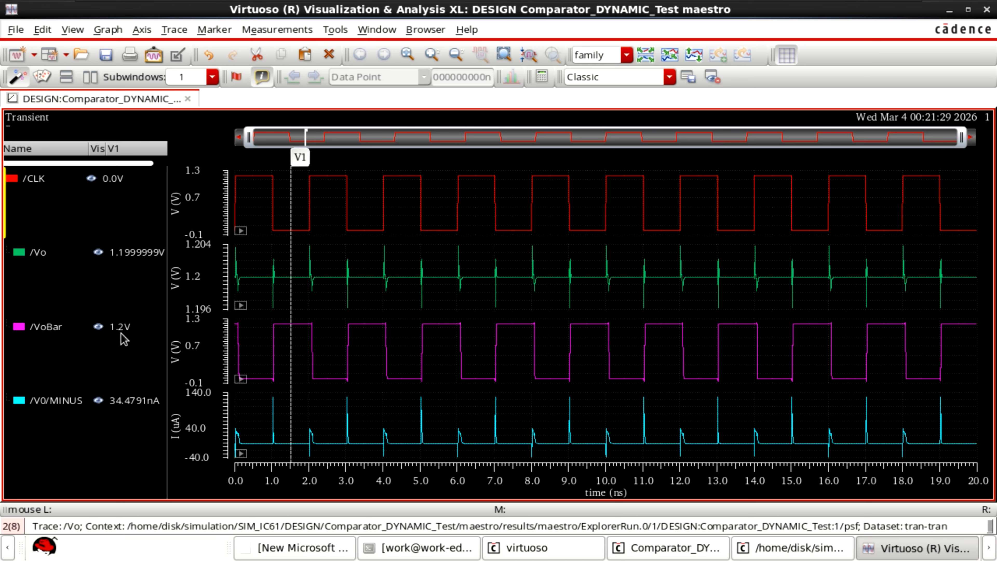
left_click(63, 250)
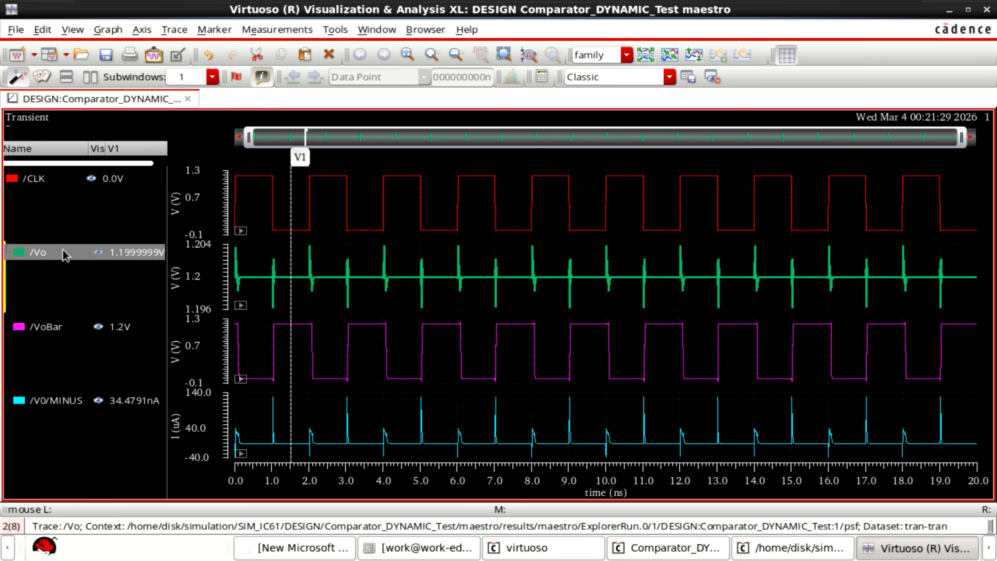
left_click(59, 330, "ctrl")
left_click(80, 190, "ctrl")
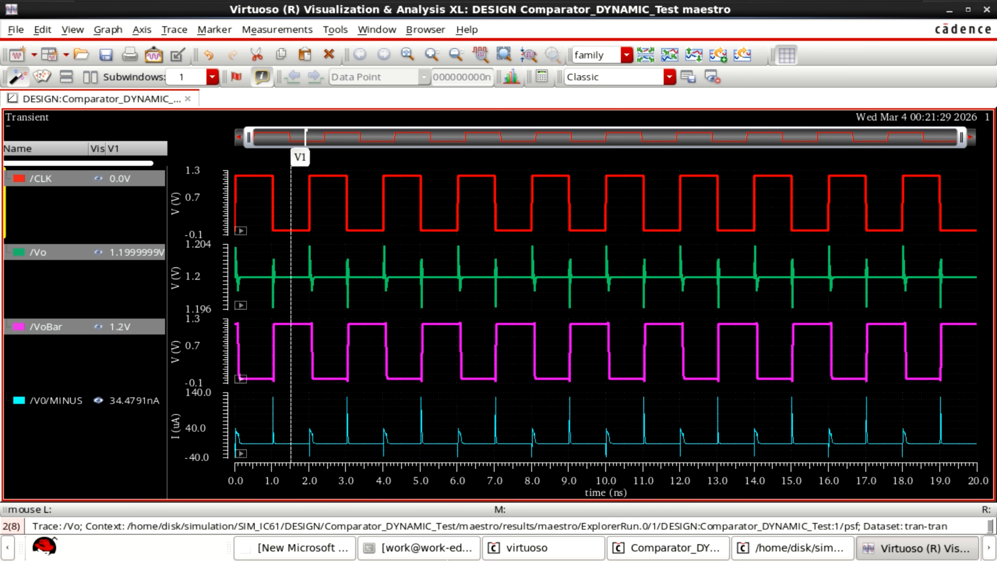
Step: Recheck the reset-phase values for Vo and VoBar in the output conditions document against the marked waveforms
left_click(330, 550)
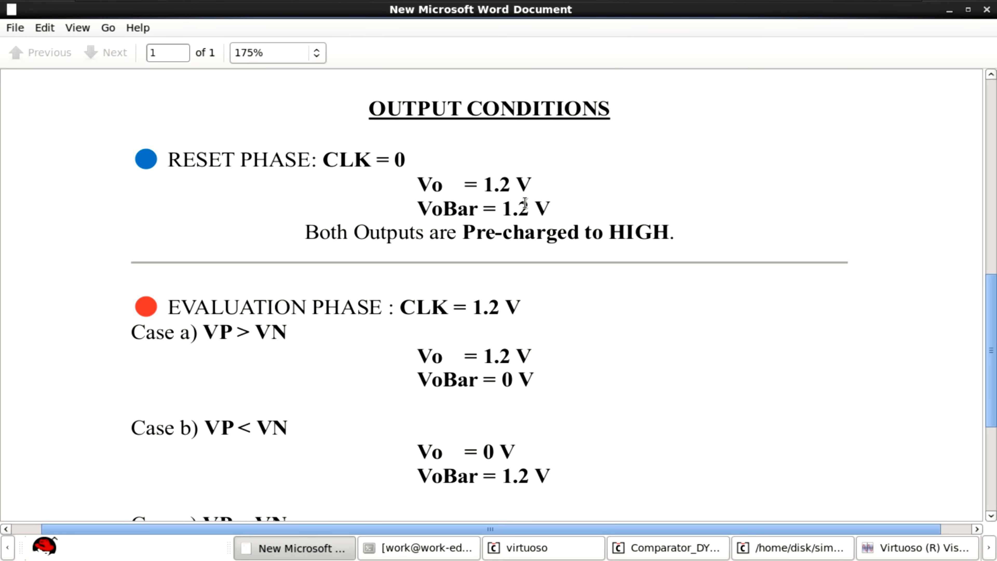
left_click(950, 11)
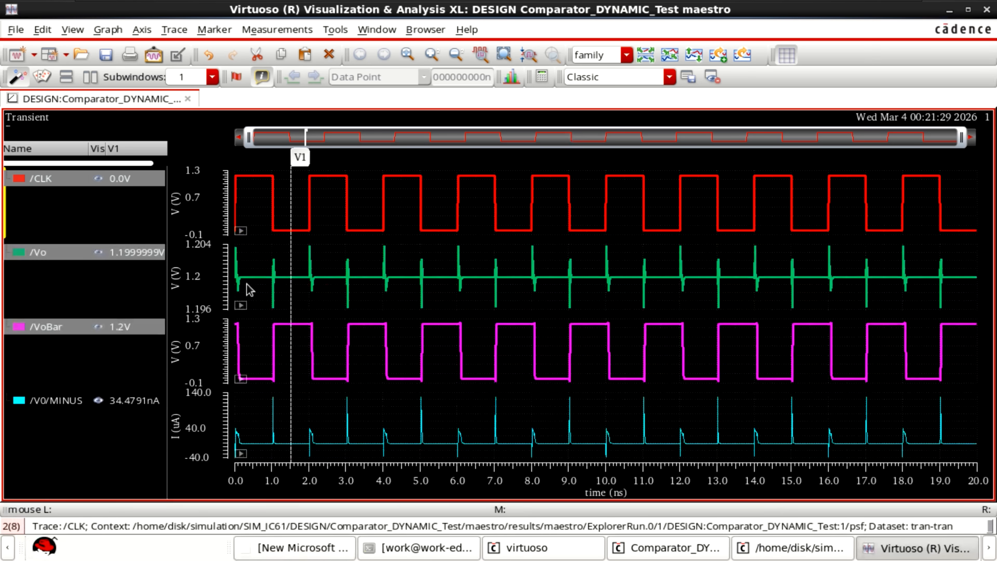
mouse_move(288, 351)
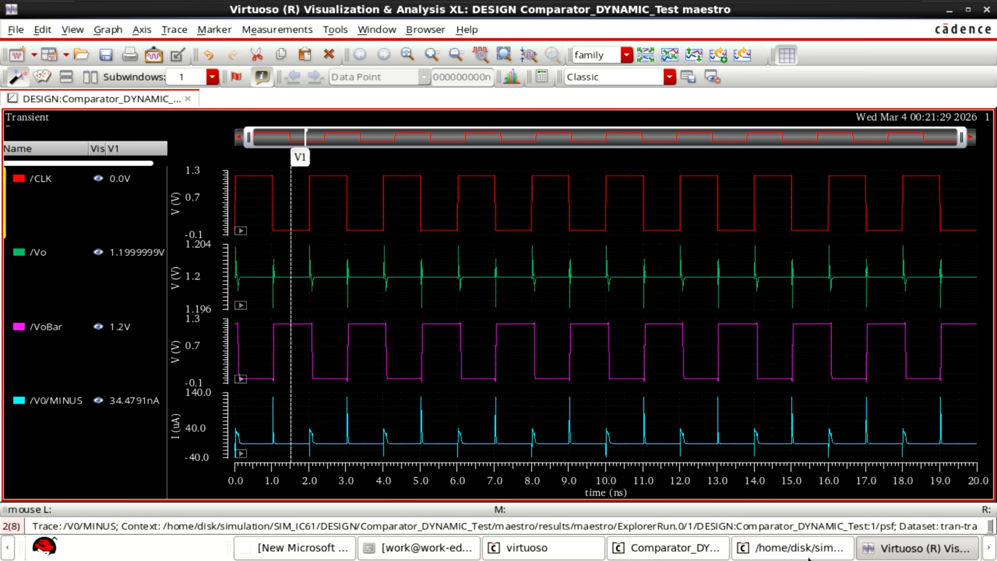
Step: Look up the evaluation-phase condition for VP > VN in the output conditions document and return to the waveforms
left_click(314, 555)
scroll(618, 331, "down", 1)
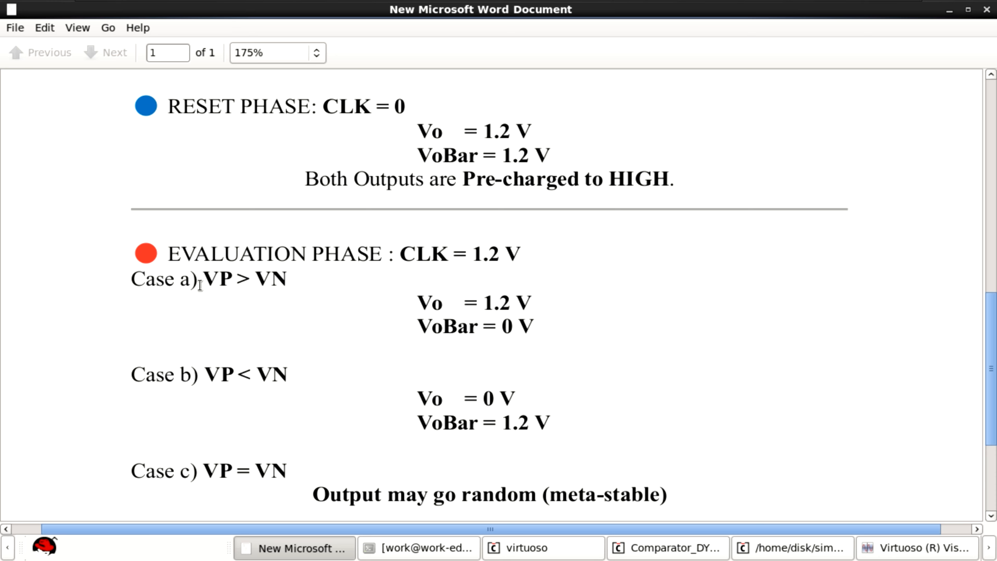
left_click_drag(211, 281, 301, 280)
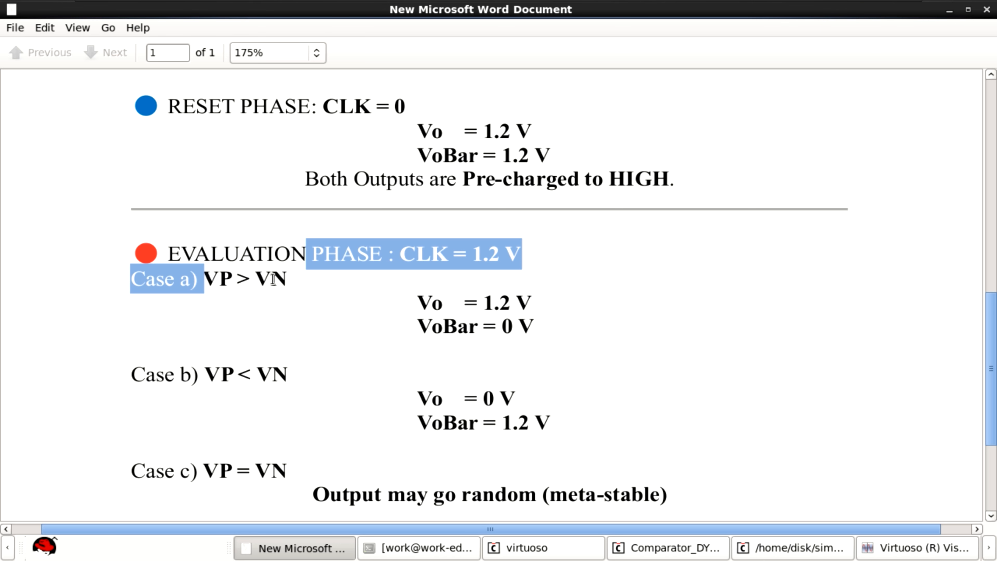
left_click(911, 85)
left_click(949, 10)
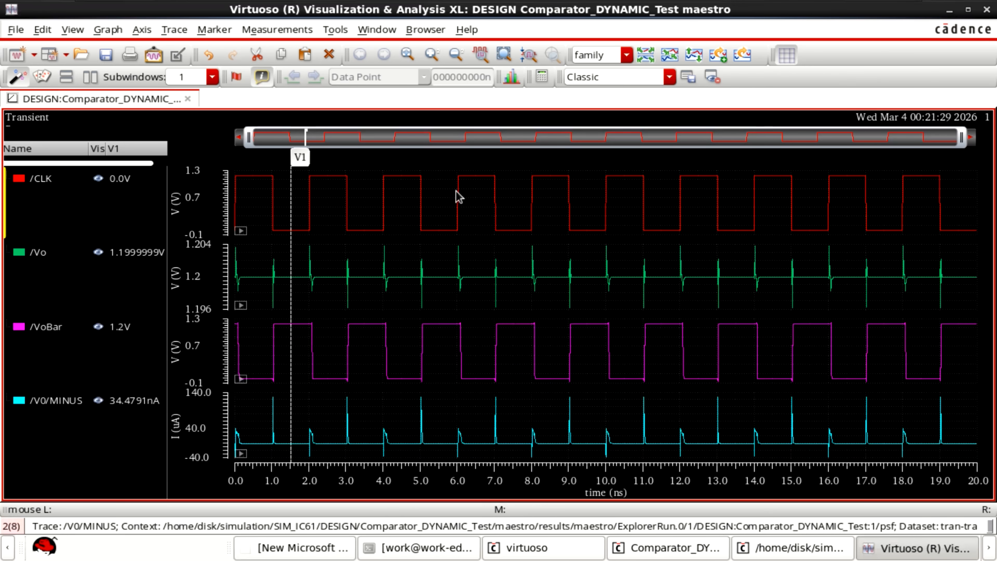
Step: Move the vertical marker to about 2.56 ns, within a high CLK phase, and highlight the Vo and VoBar traces
left_click_drag(292, 232, 331, 232)
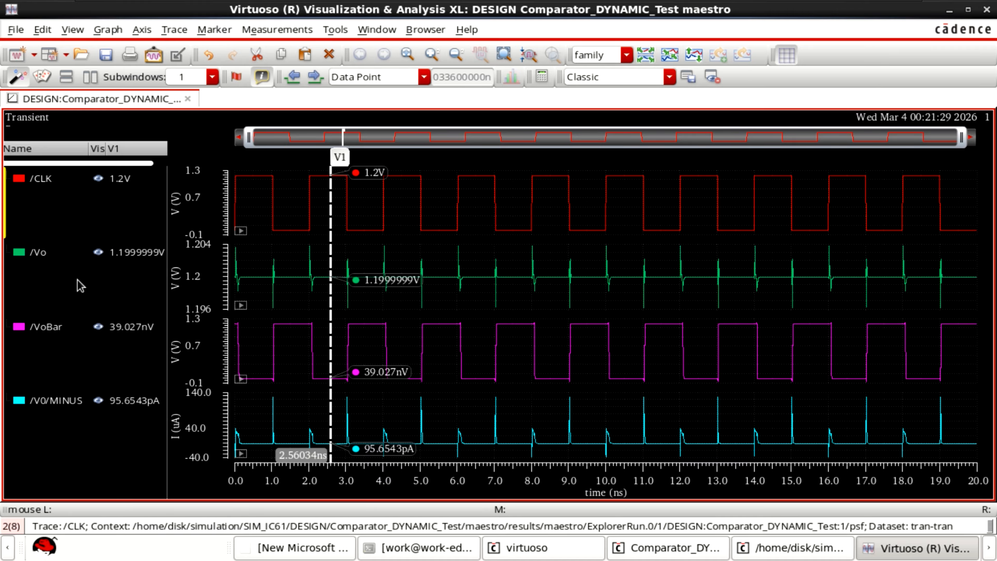
left_click(43, 253)
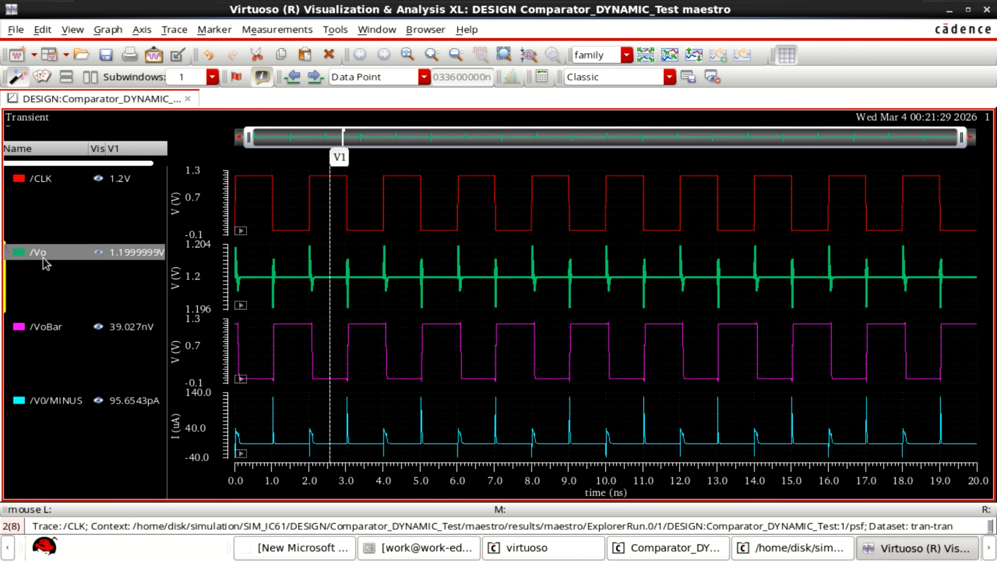
left_click(47, 334)
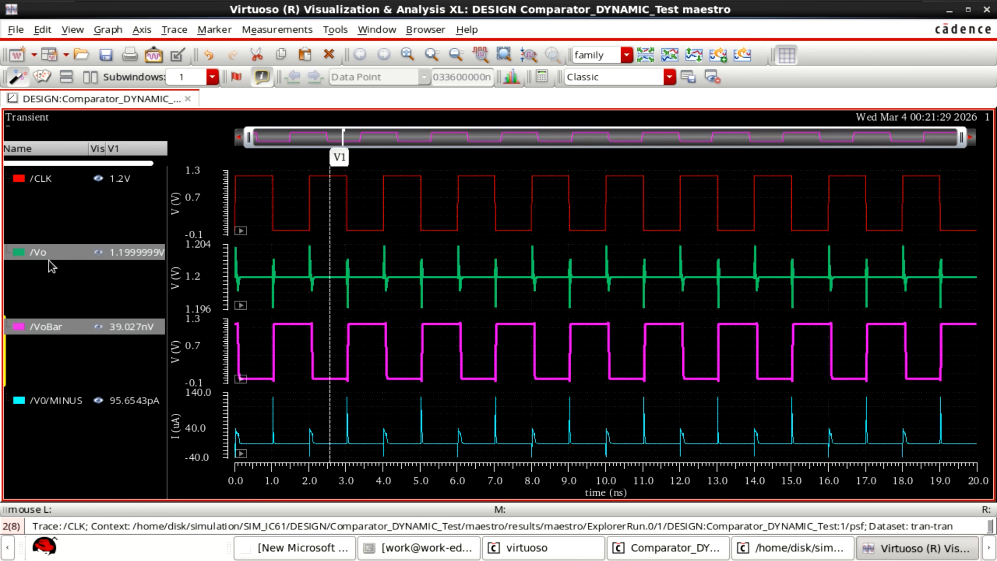
left_click(89, 291)
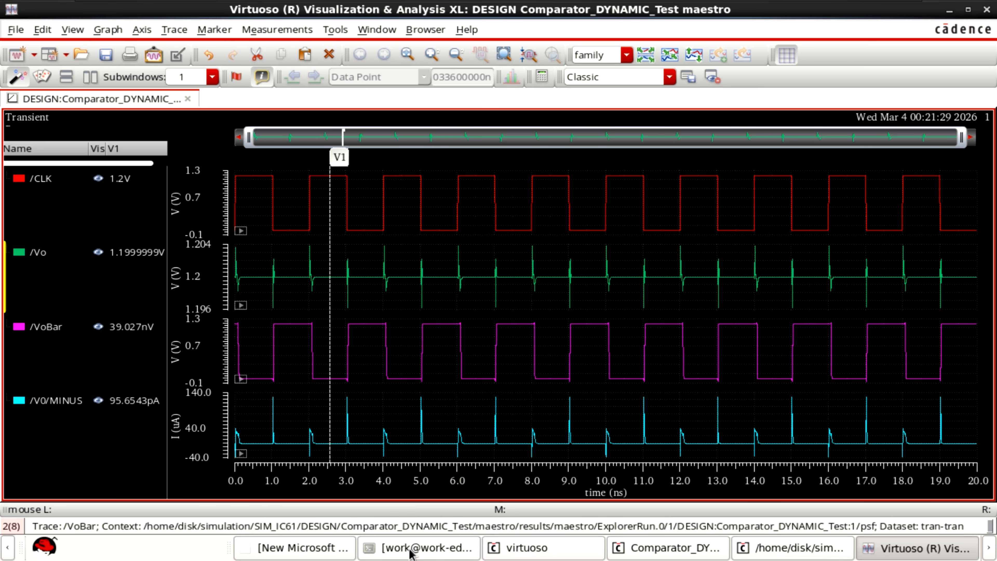
Step: Check the documented Vo and VoBar values for case a of the evaluation phase, and return to the waveforms
left_click(327, 551)
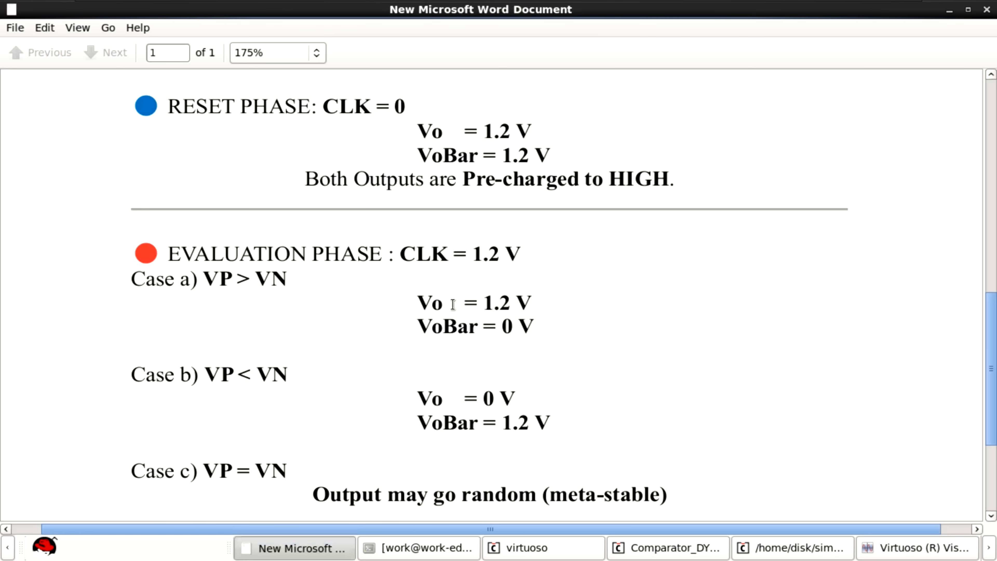
left_click_drag(419, 303, 545, 324)
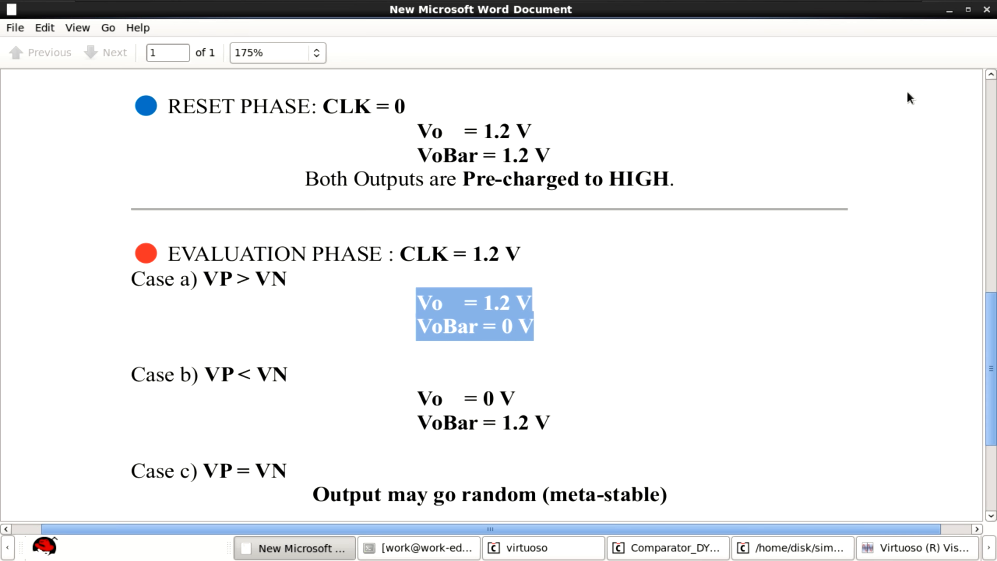
left_click(950, 11)
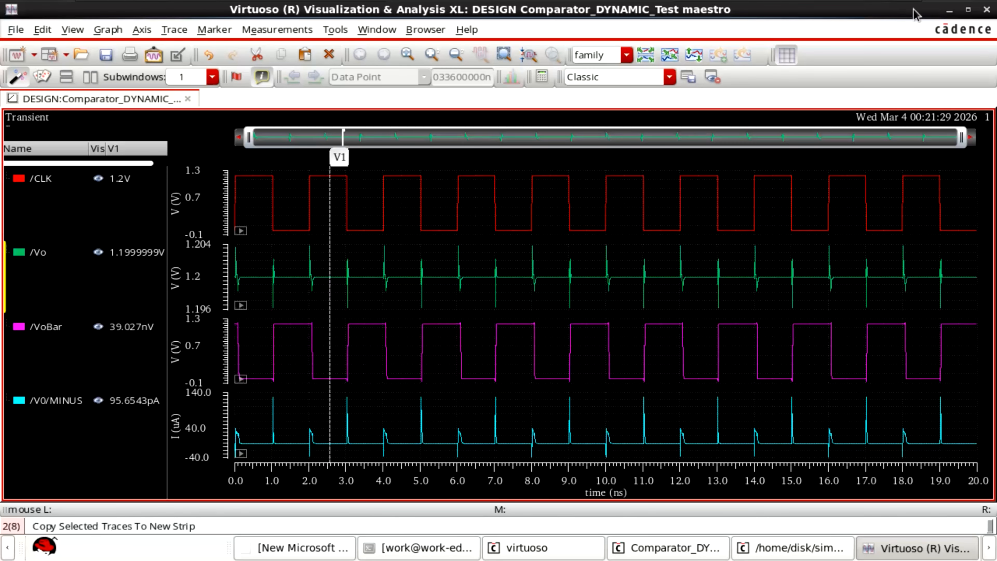
Step: Return to ADE Explorer, close the simulation log, and set the design variables Vn to 0.61 and Vp to 0.59
left_click(950, 10)
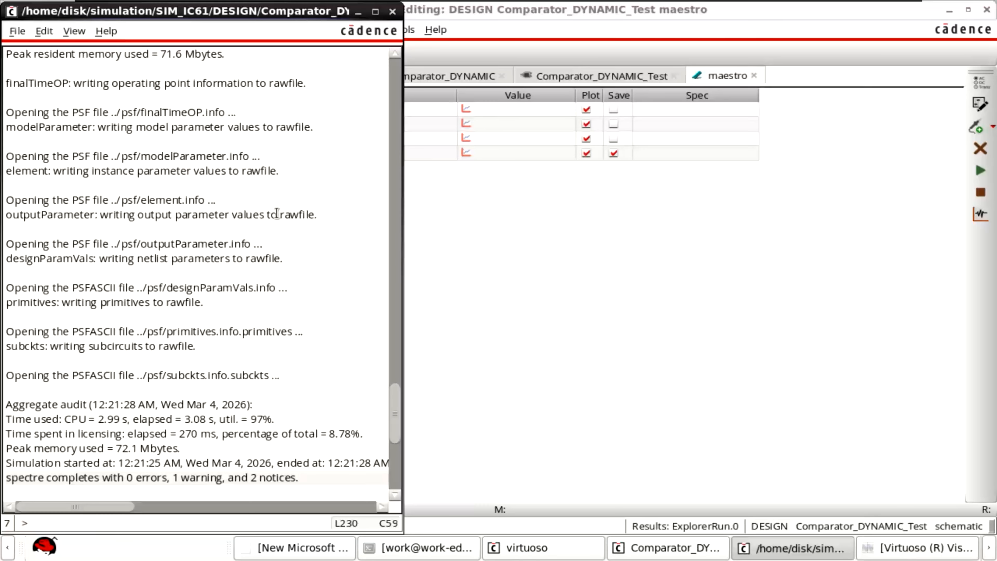
left_click(392, 11)
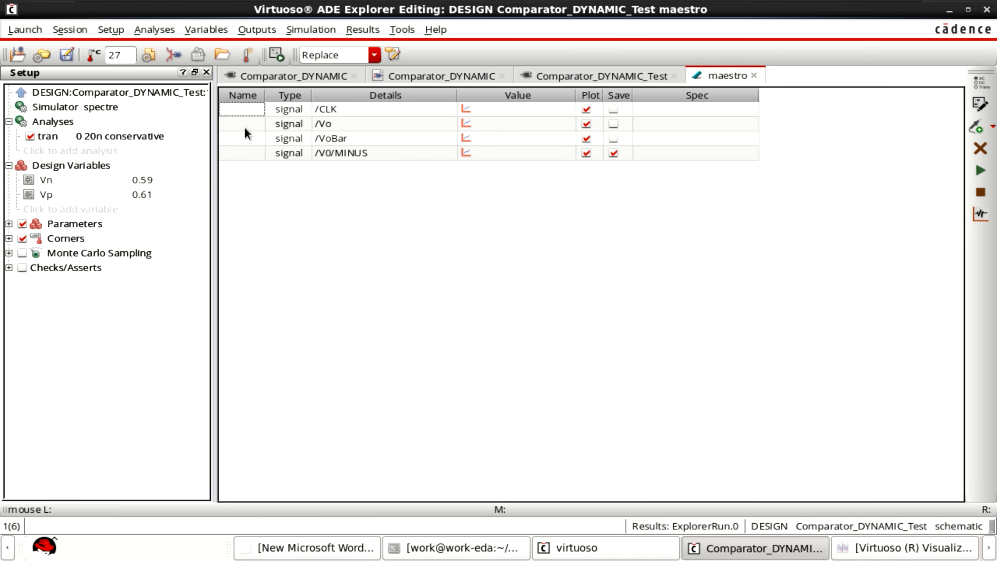
left_click(152, 182)
left_click(160, 181)
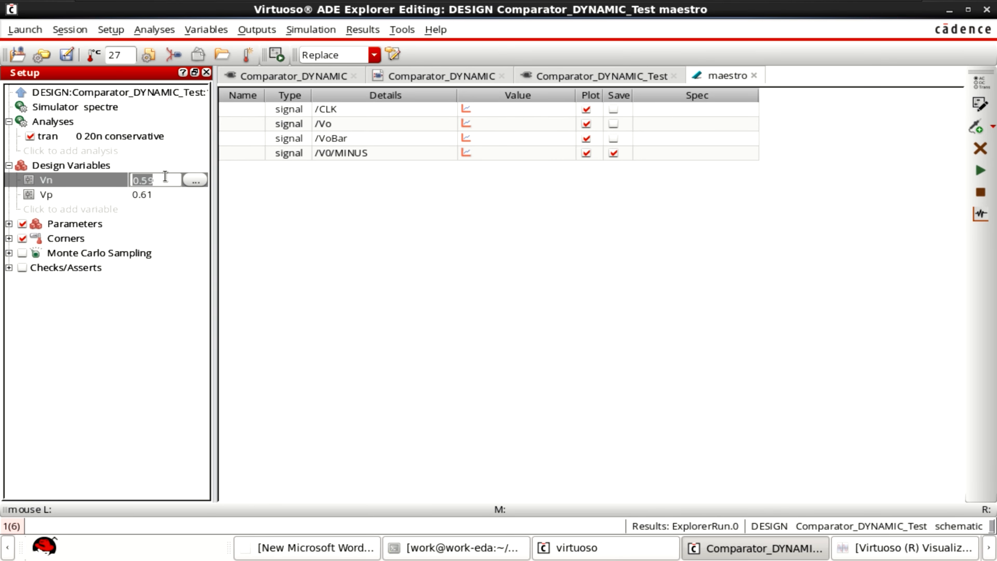
type("0")
left_click(152, 195)
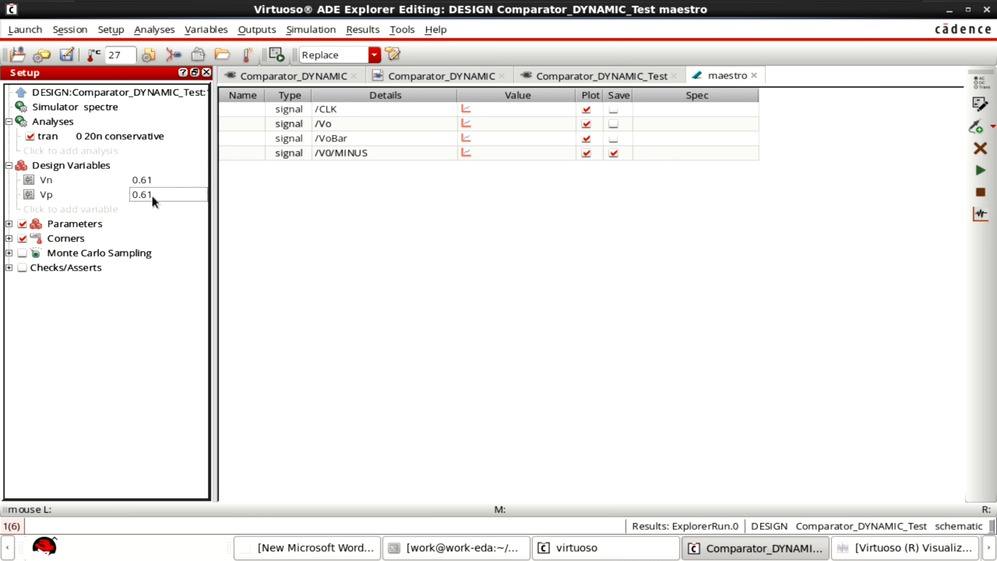
left_click(157, 195)
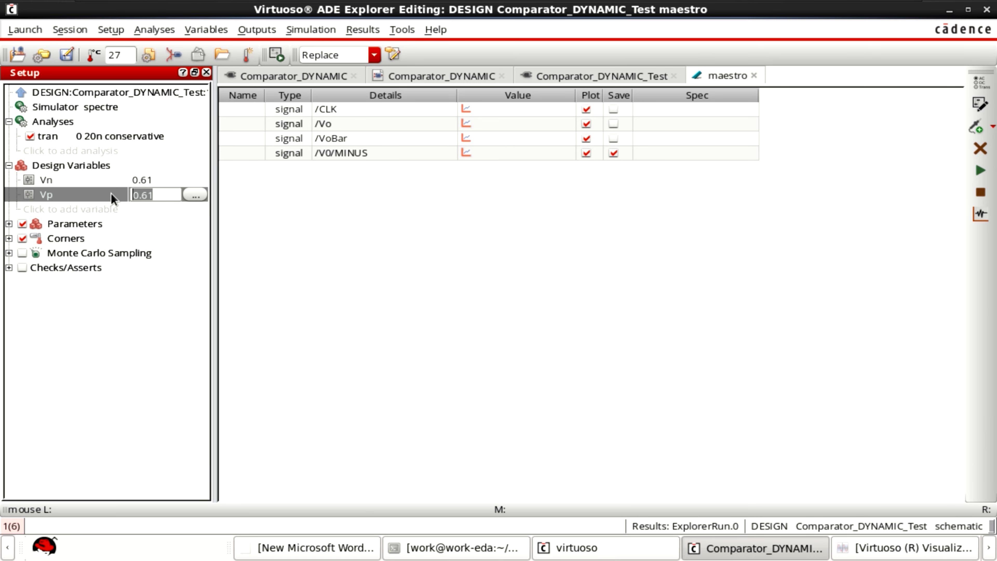
type("0")
left_click(238, 206)
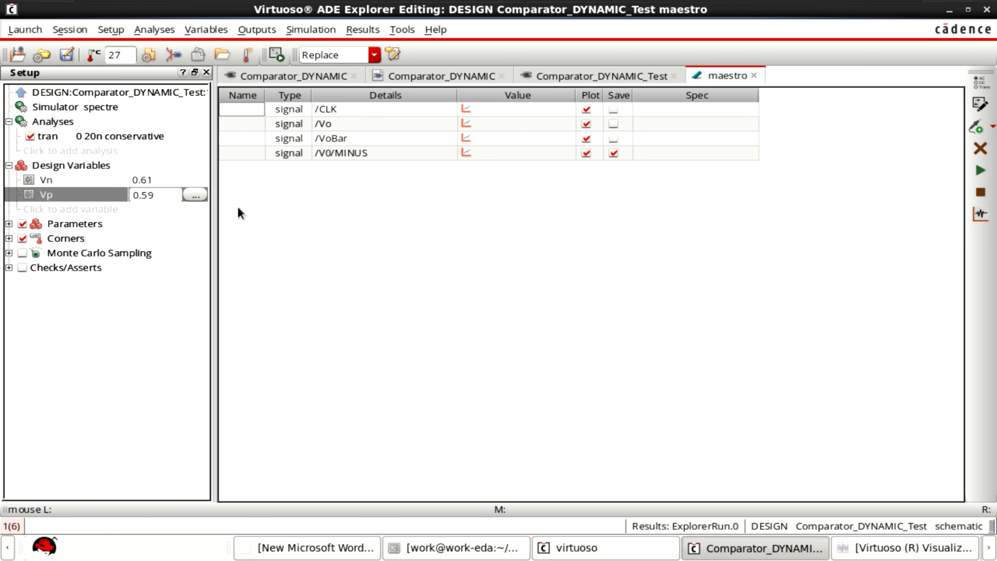
Step: Highlight the Vn and Vp design variables together to compare their values
left_click(121, 186)
left_click(109, 194)
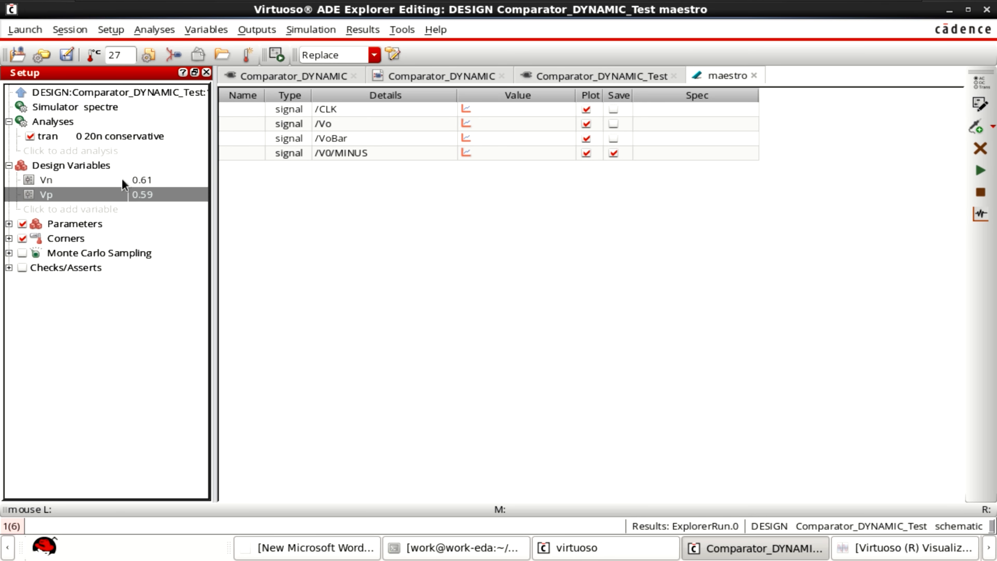
left_click(123, 184, "shift")
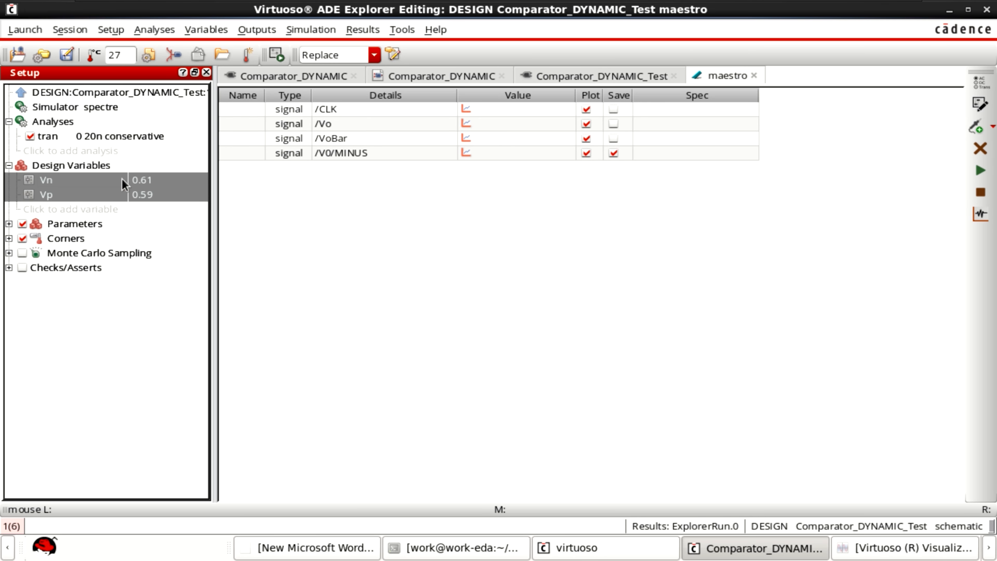
left_click(273, 228)
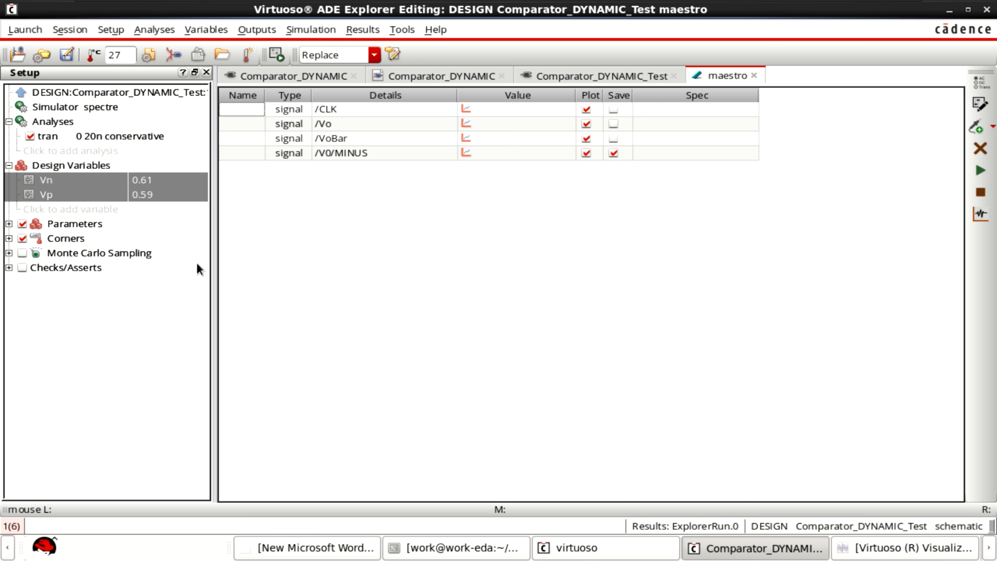
Step: Look up the documented Vo and VoBar values for case b, VP < VN, and return to the simulation setup
left_click(337, 547)
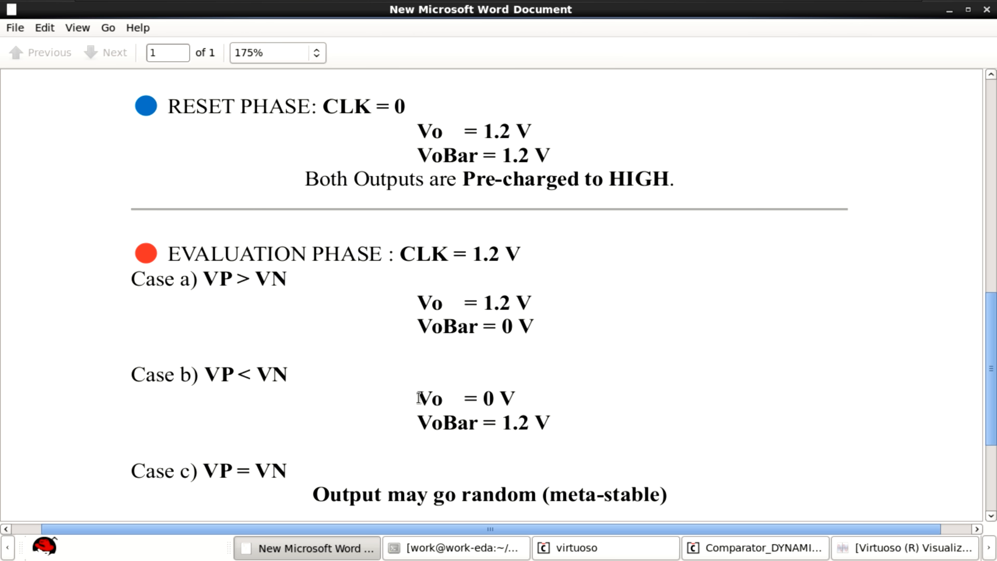
left_click_drag(420, 398, 518, 391)
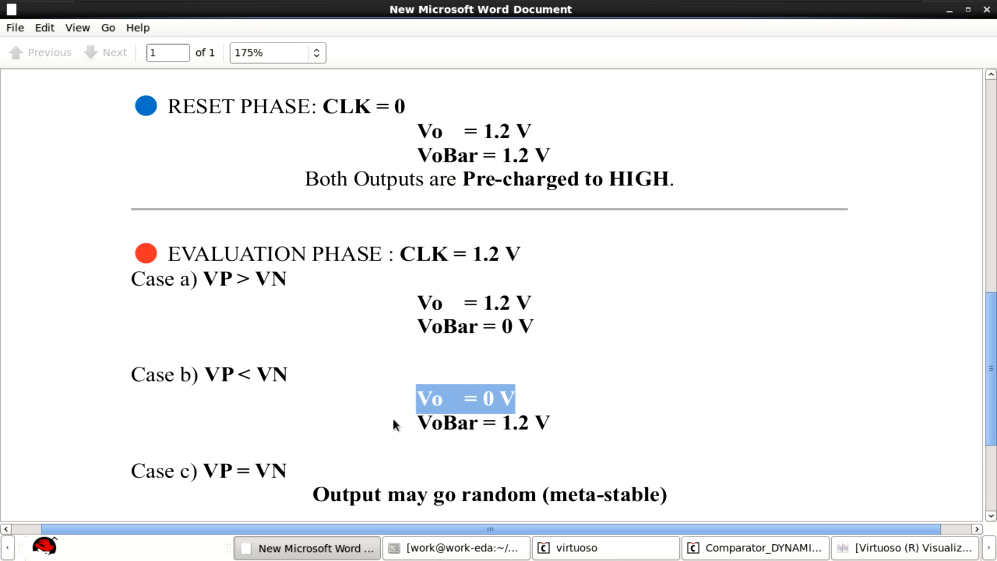
left_click_drag(418, 424, 566, 426)
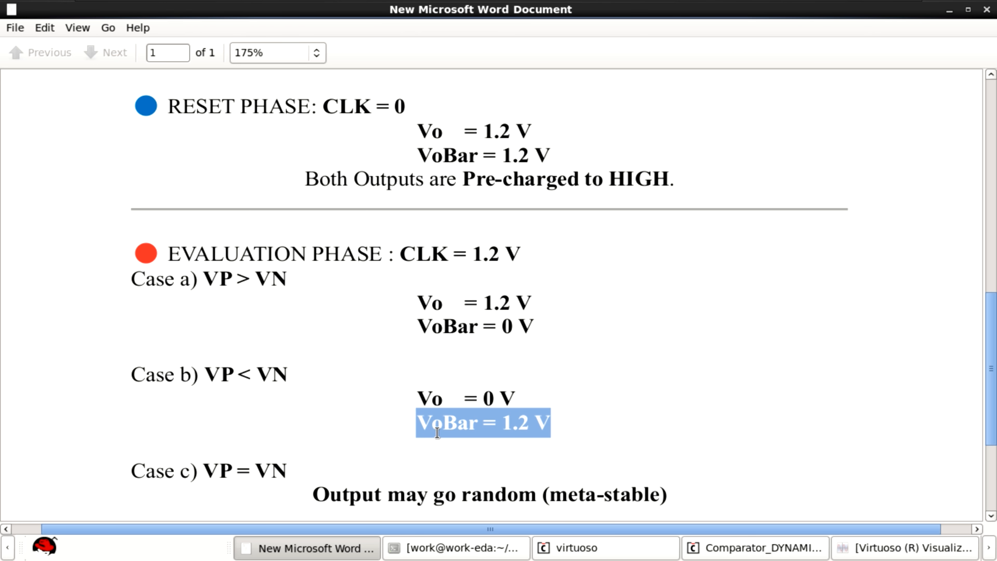
left_click(950, 12)
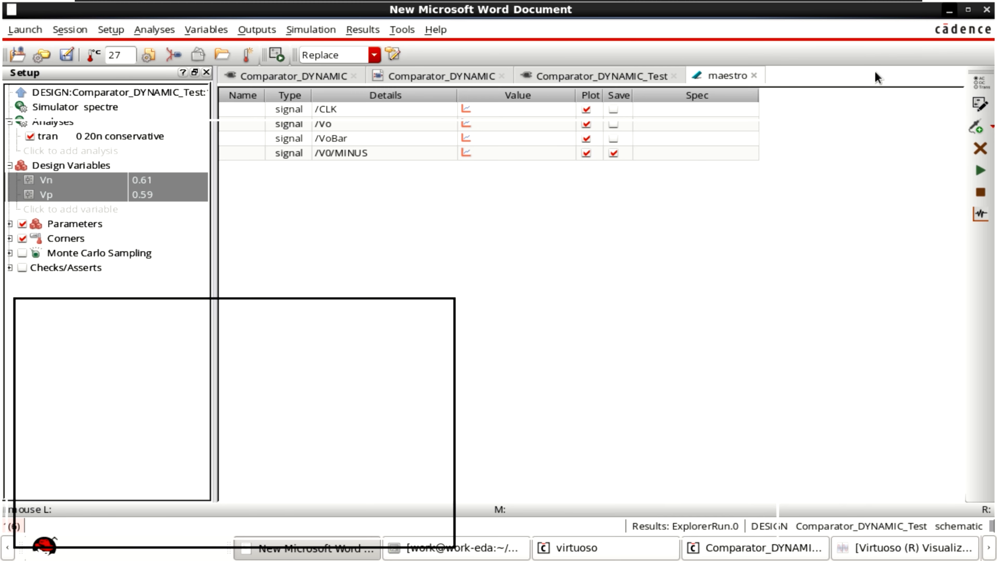
Step: Run the simulation with the new input voltages and split all plotted traces into separate strips
left_click(985, 173)
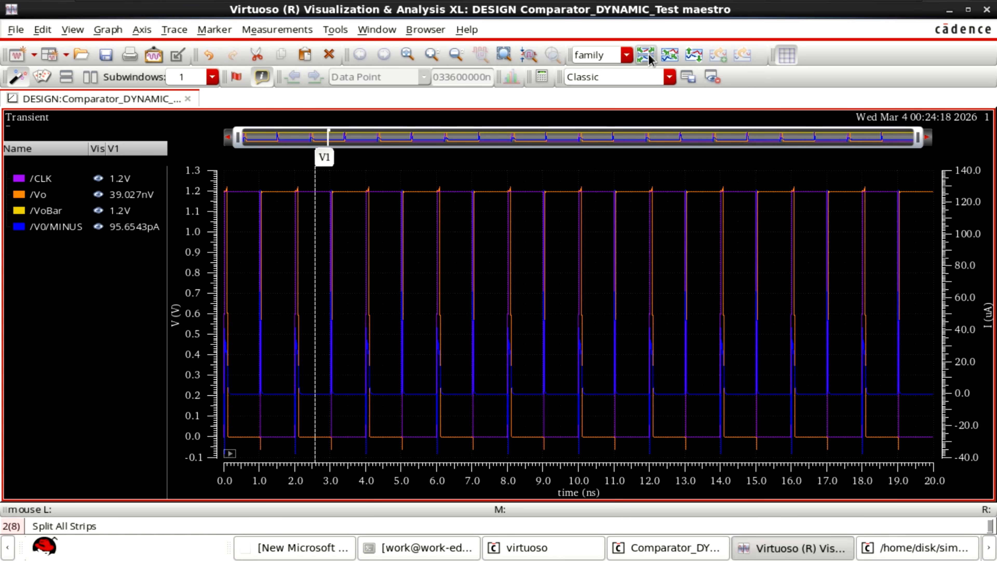
left_click(648, 57)
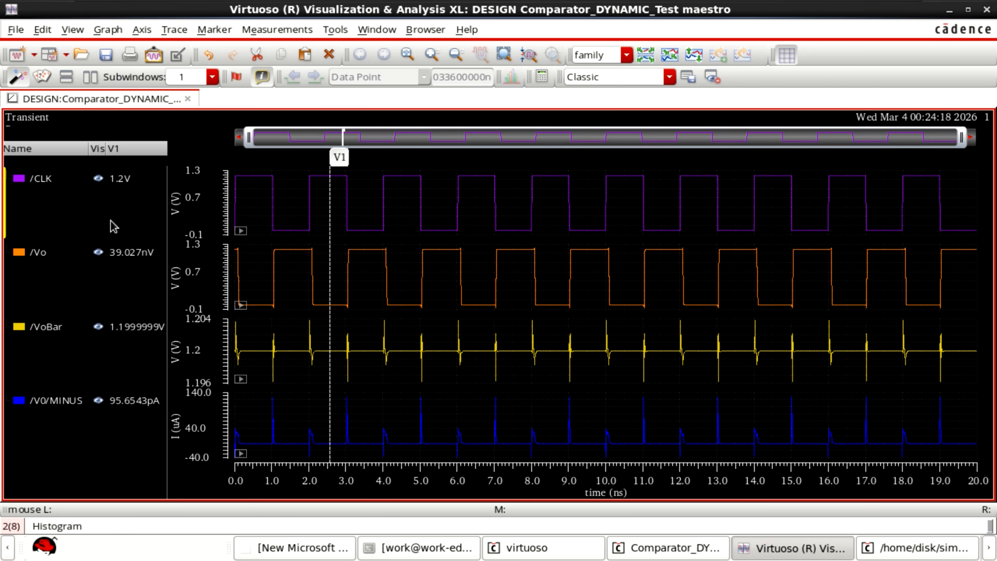
Step: Compare the new transient waveforms with the documented evaluation-phase outputs for VP < VN
left_click(318, 554)
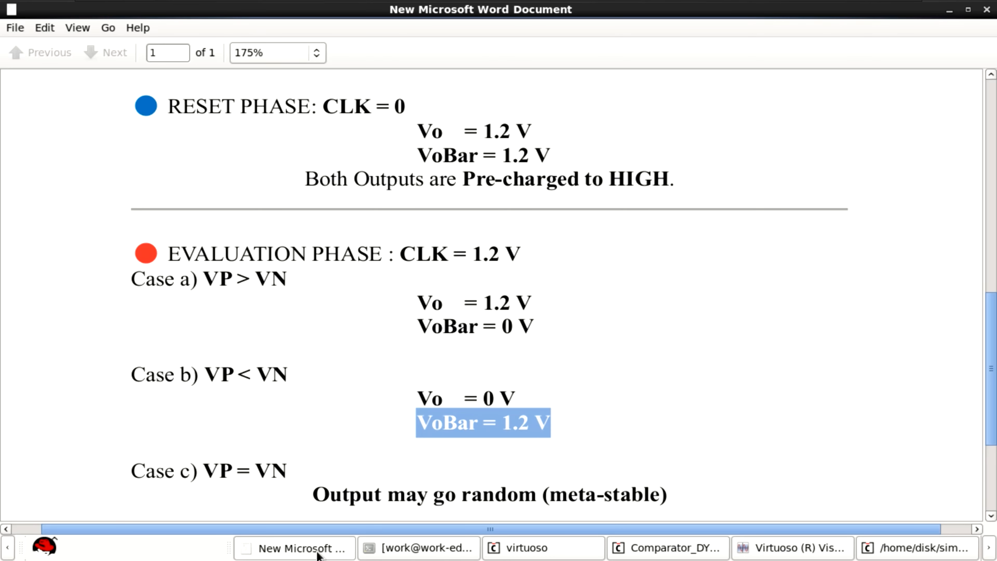
left_click(322, 554)
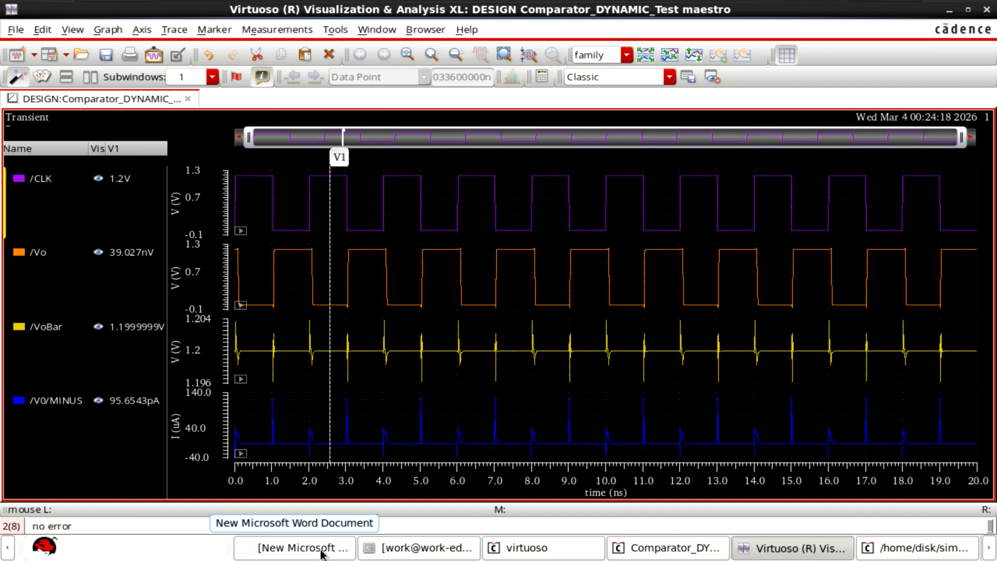
left_click(321, 551)
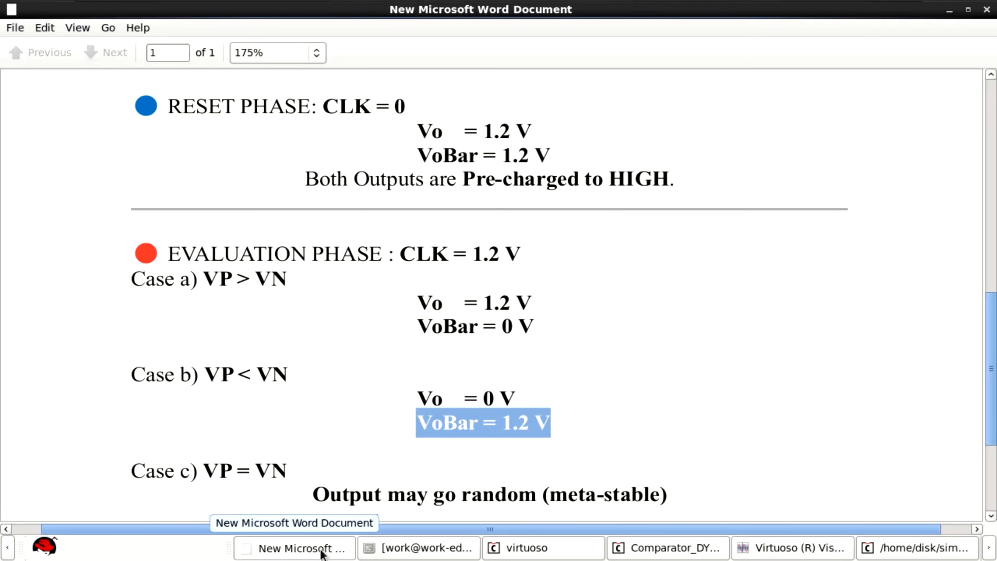
left_click(321, 554)
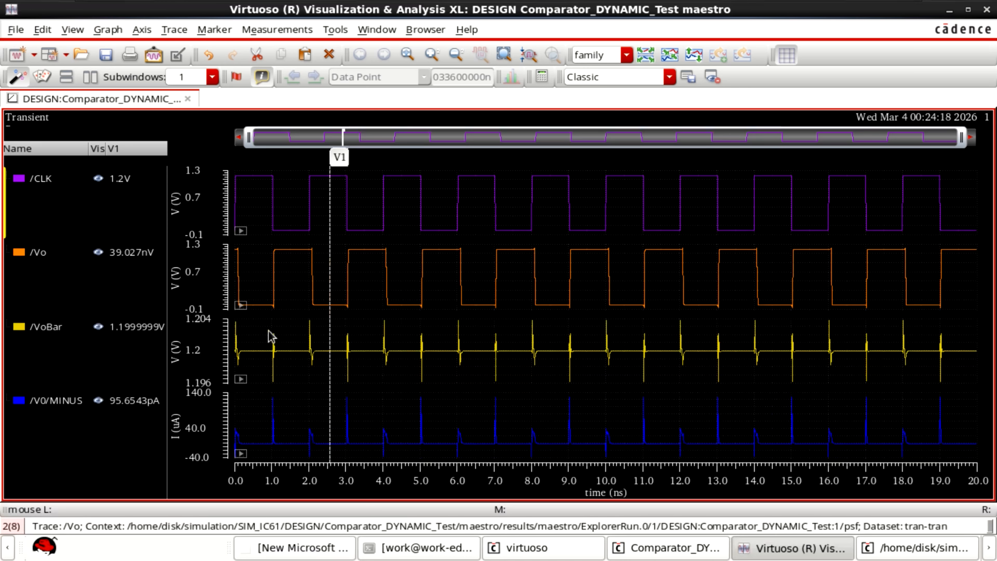
Step: Highlight the VoBar and Vo traces to examine their marker values, and reopen the output conditions document
left_click(100, 328)
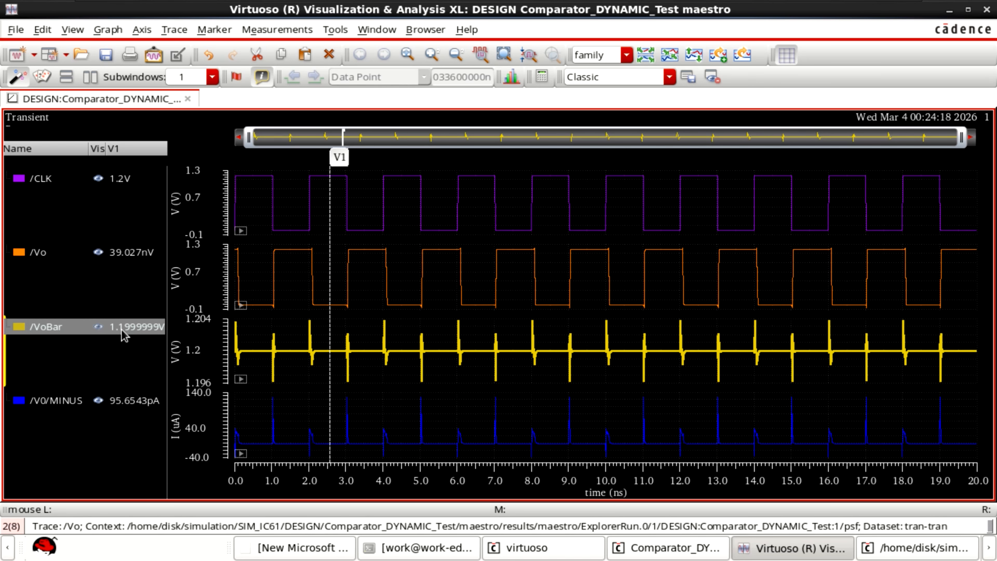
left_click(40, 254, "ctrl")
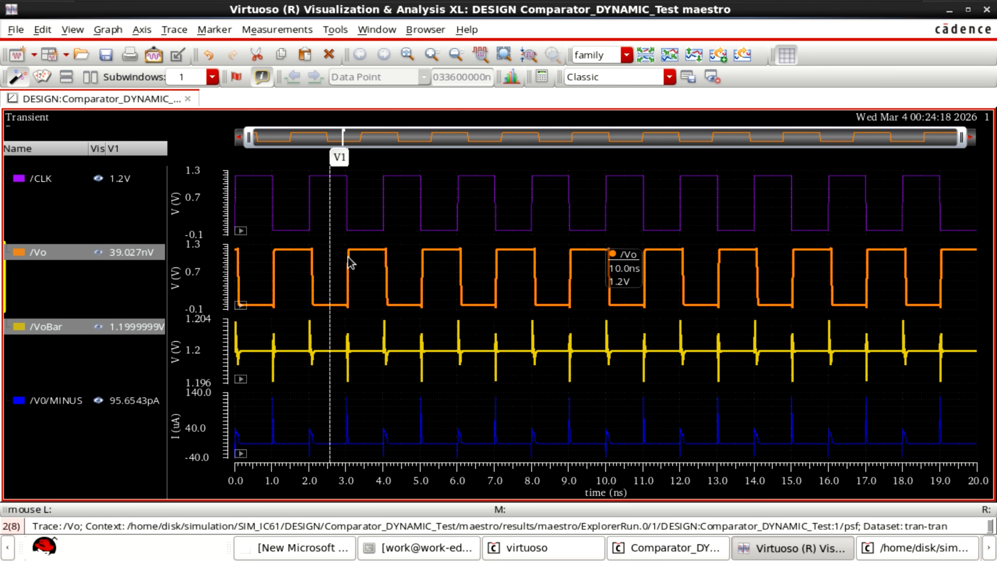
left_click(314, 548)
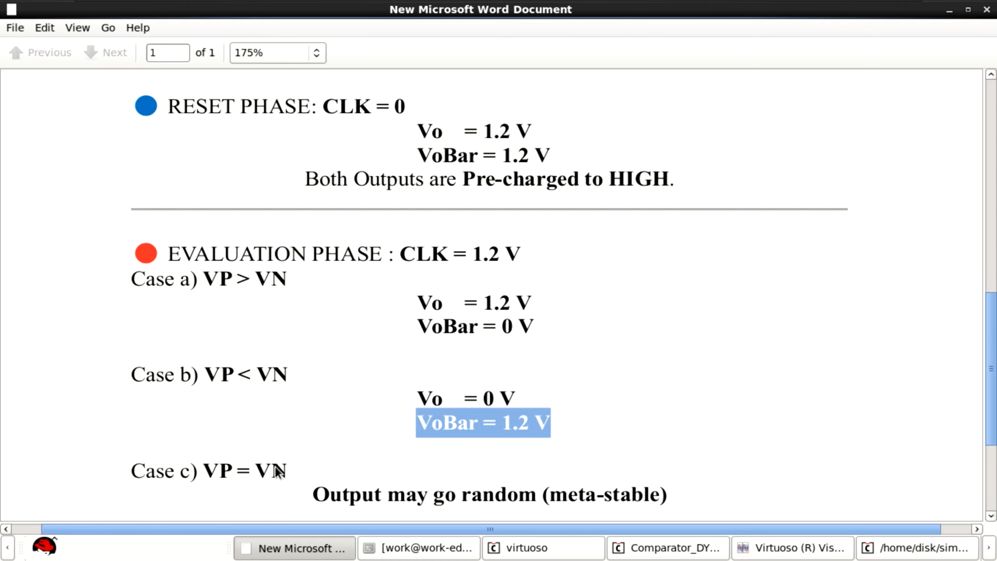
Step: Look up the documented case c condition, VP = VN, and return to the simulation setup, closing the simulation log
left_click_drag(286, 469, 200, 464)
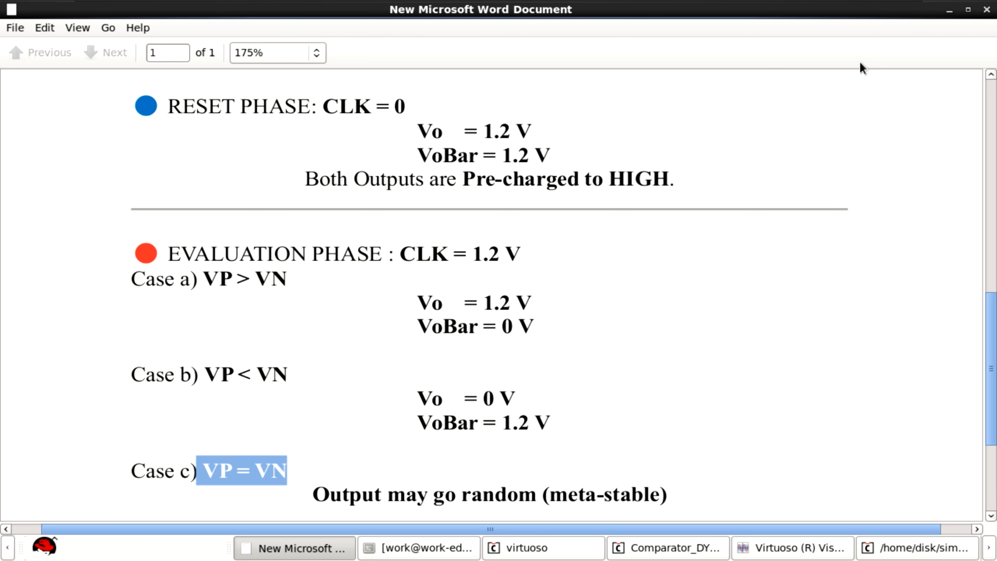
left_click(949, 11)
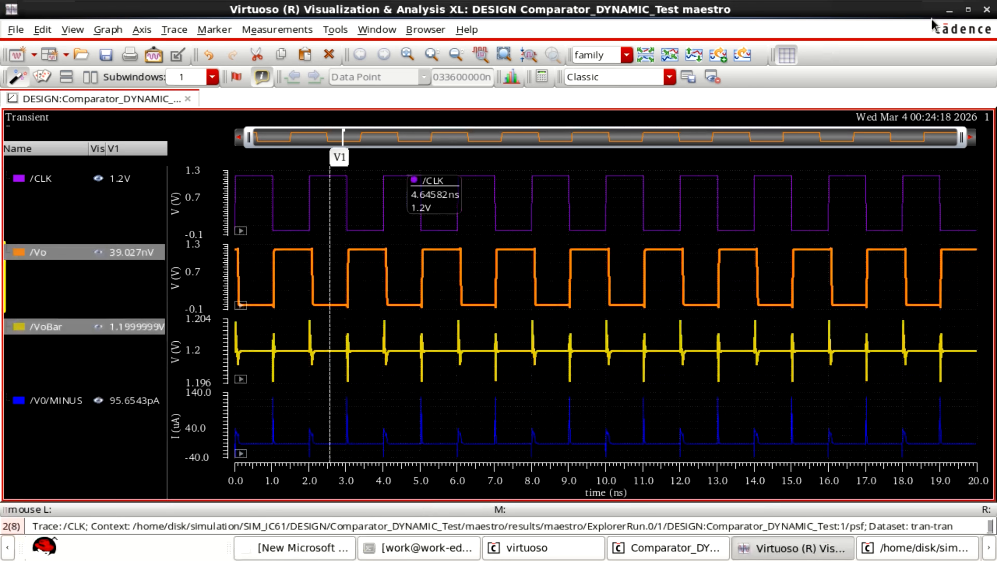
left_click(951, 10)
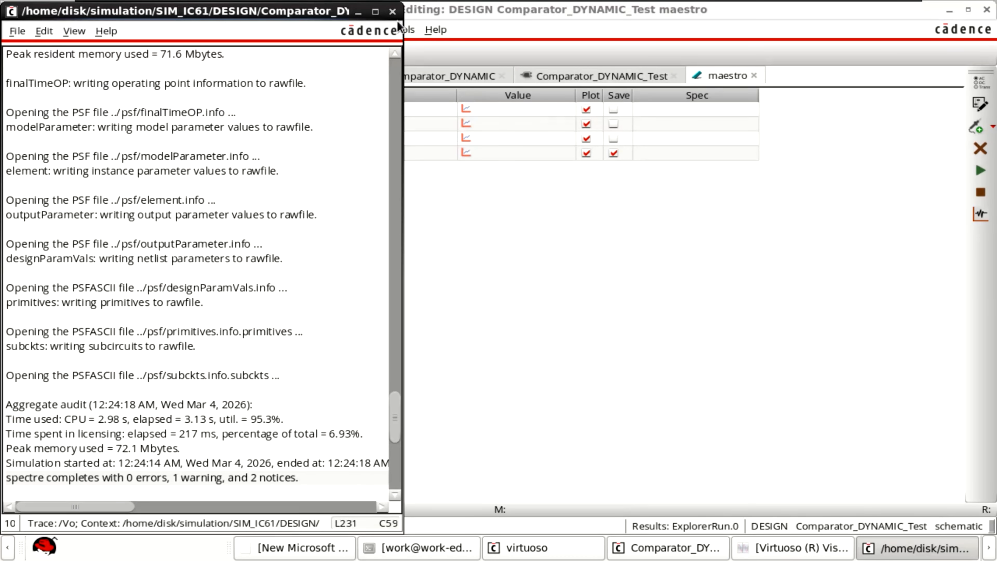
left_click(392, 10)
Step: Set both design variables Vn and Vp to 0.6 for the equal-input case
left_click(157, 177)
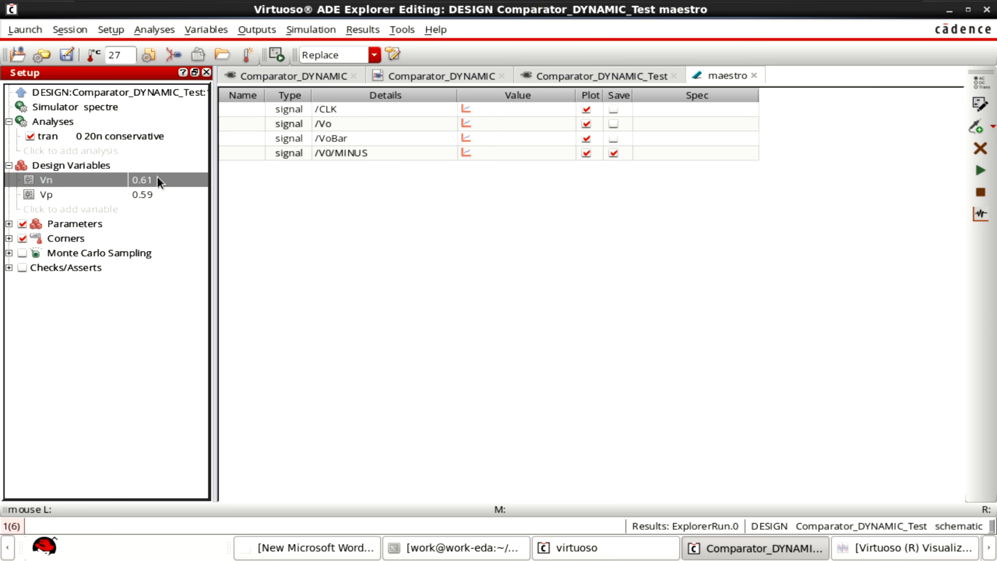
left_click(157, 176)
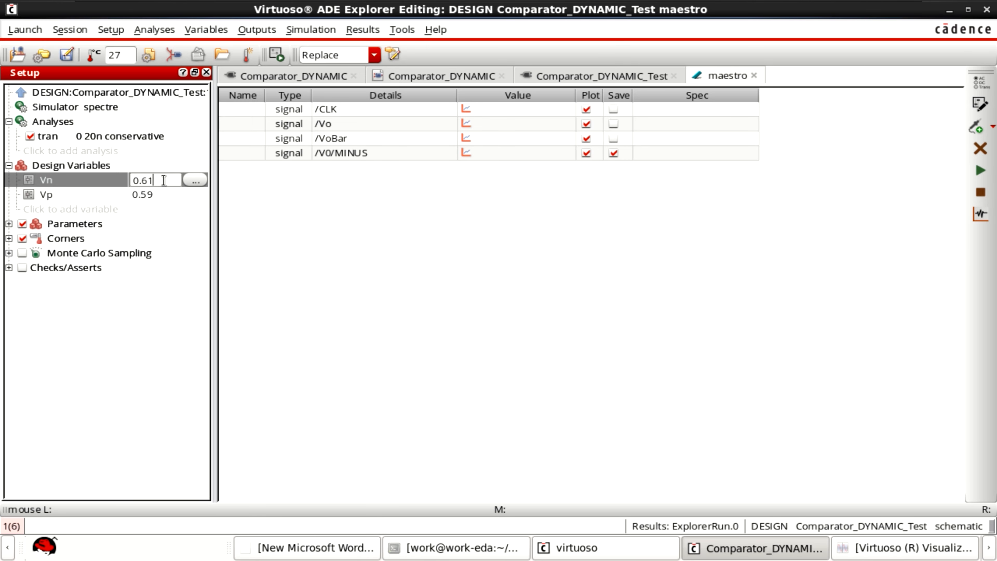
left_click(151, 192)
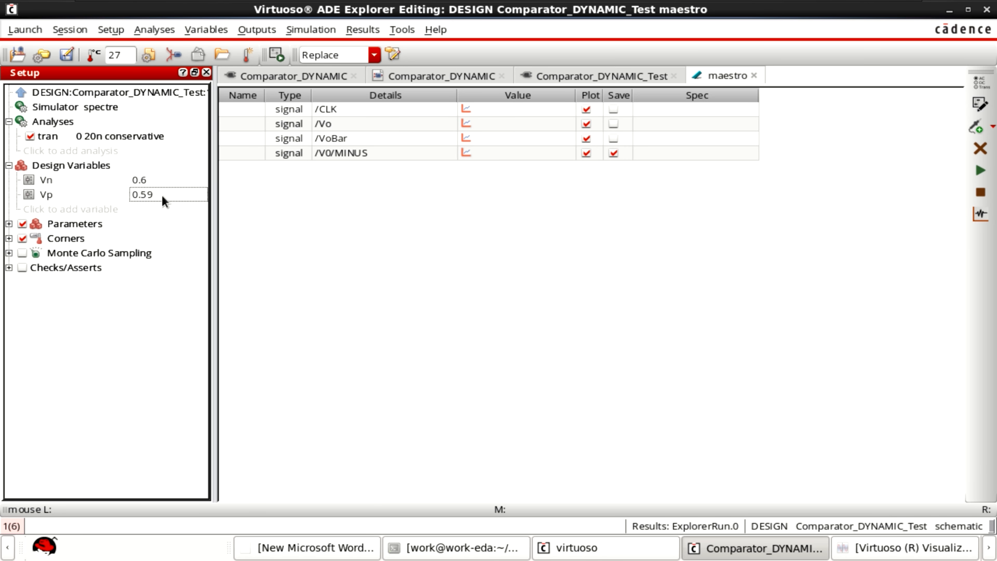
left_click(160, 194)
left_click_drag(162, 195, 140, 194)
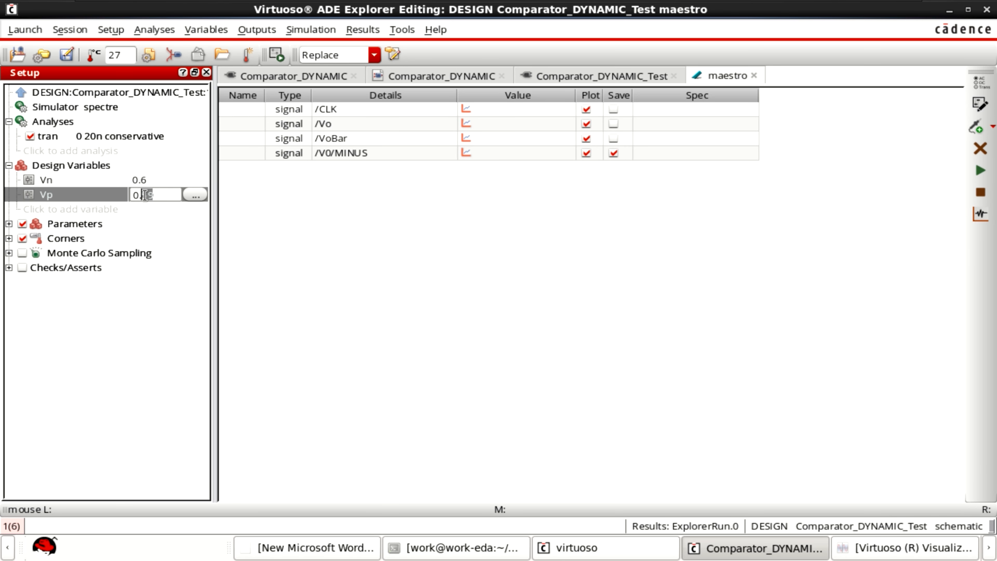
type("6")
left_click(300, 239)
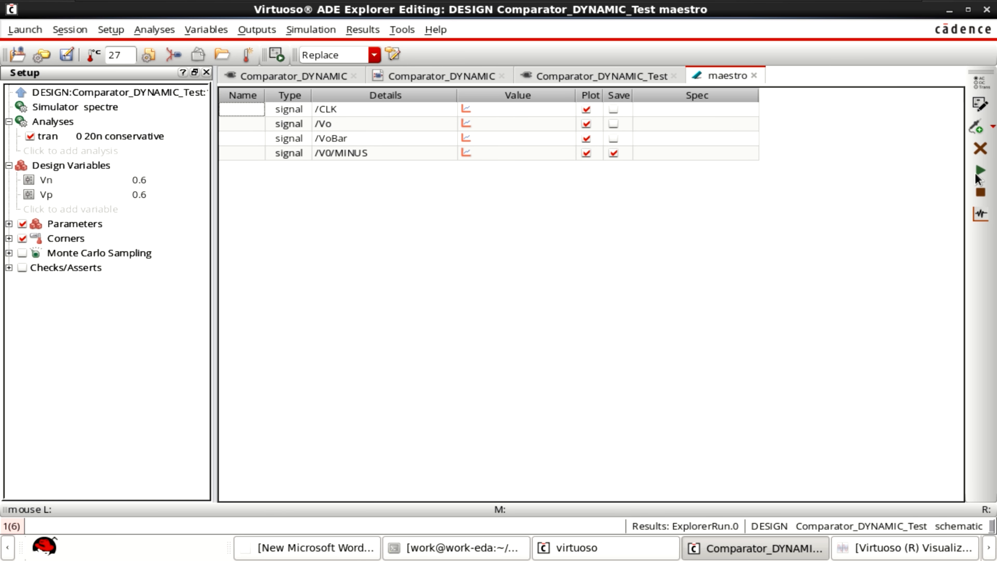
Step: Run the simulation with equal input voltages and split all resulting transient traces into separate strips
left_click(981, 173)
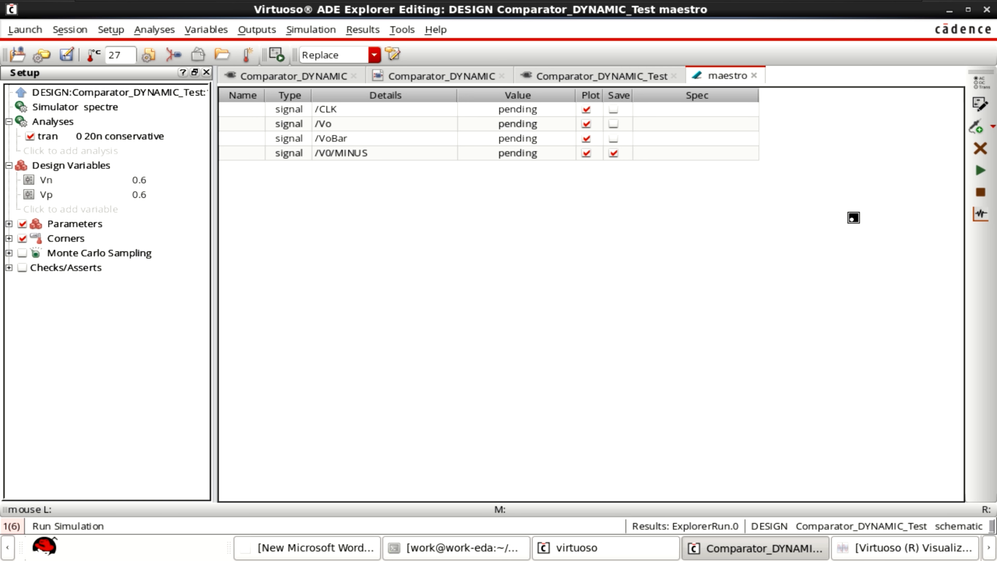
left_click(337, 551)
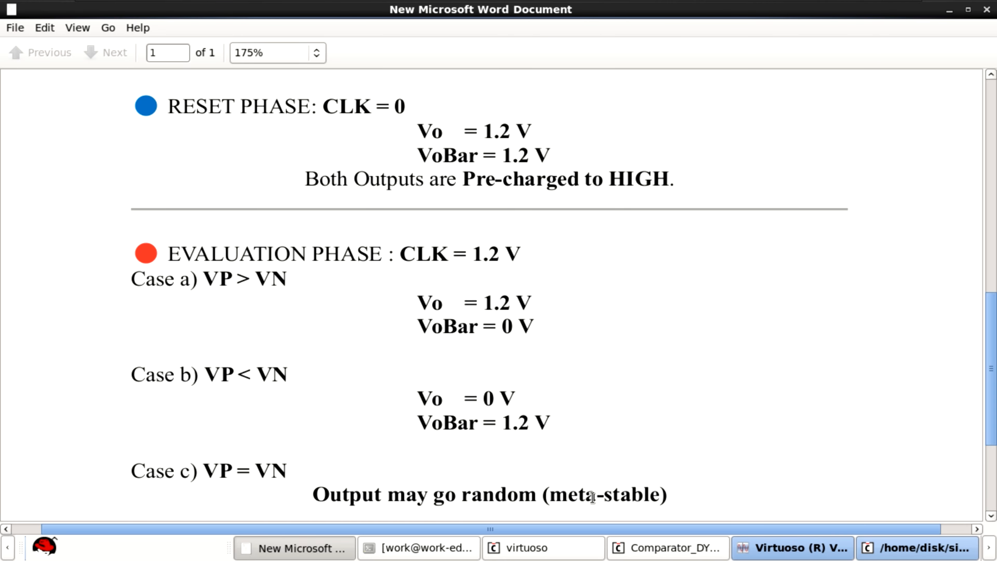
left_click(795, 549)
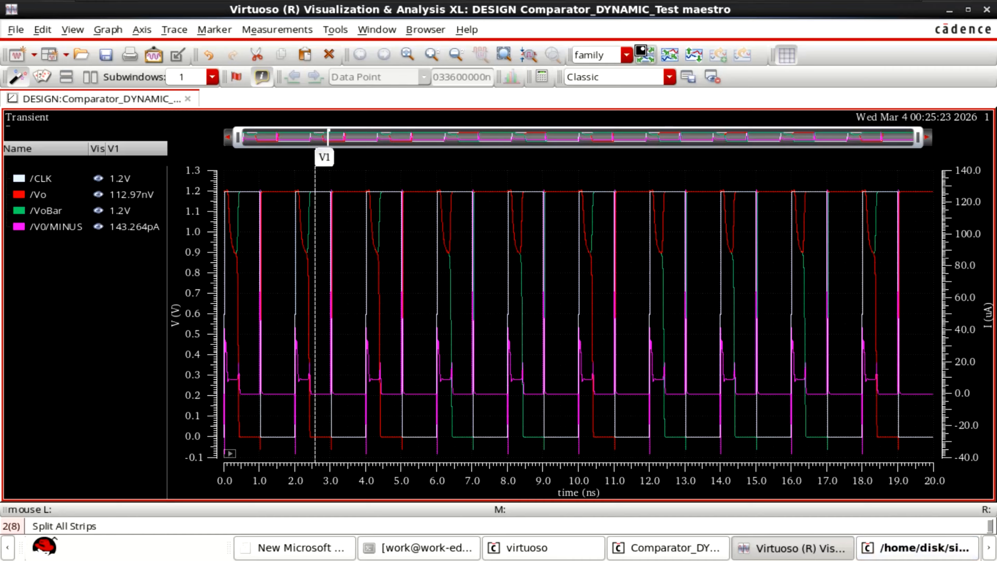
left_click(645, 54)
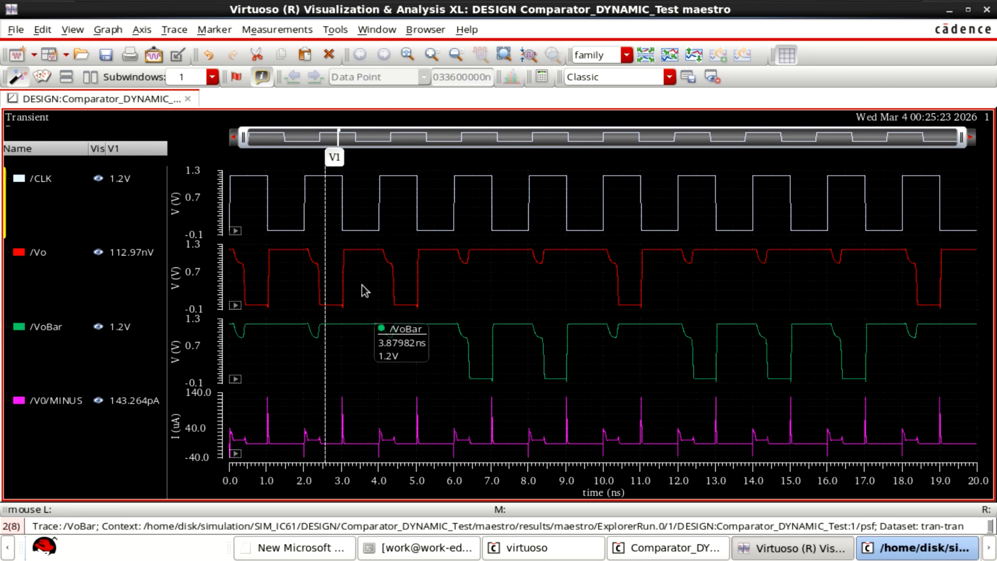
Step: Highlight the CLK, Vo and VoBar traces and move vertical marker V1 to about 16.83 ns to compare the outputs
mouse_move(354, 274)
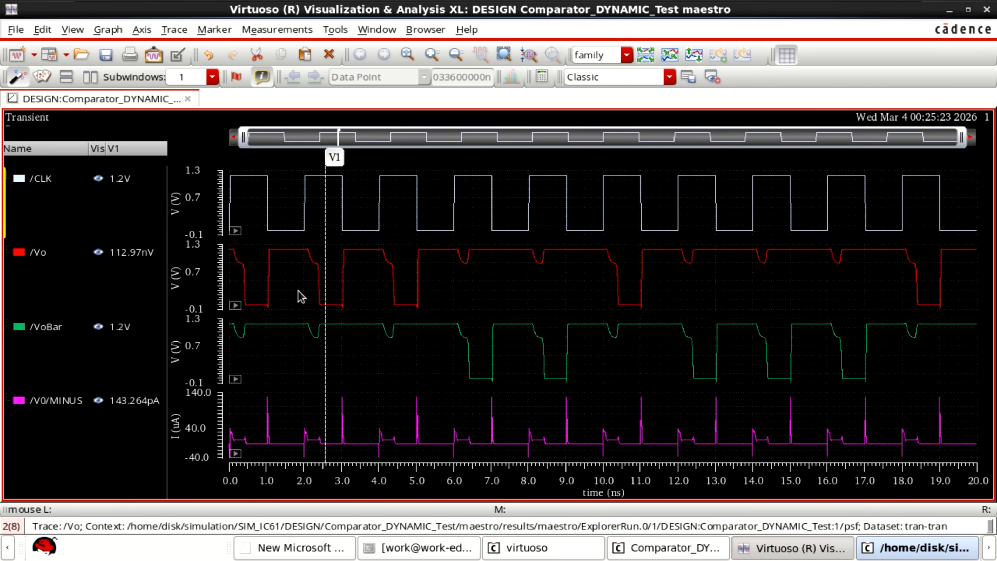
left_click(52, 256)
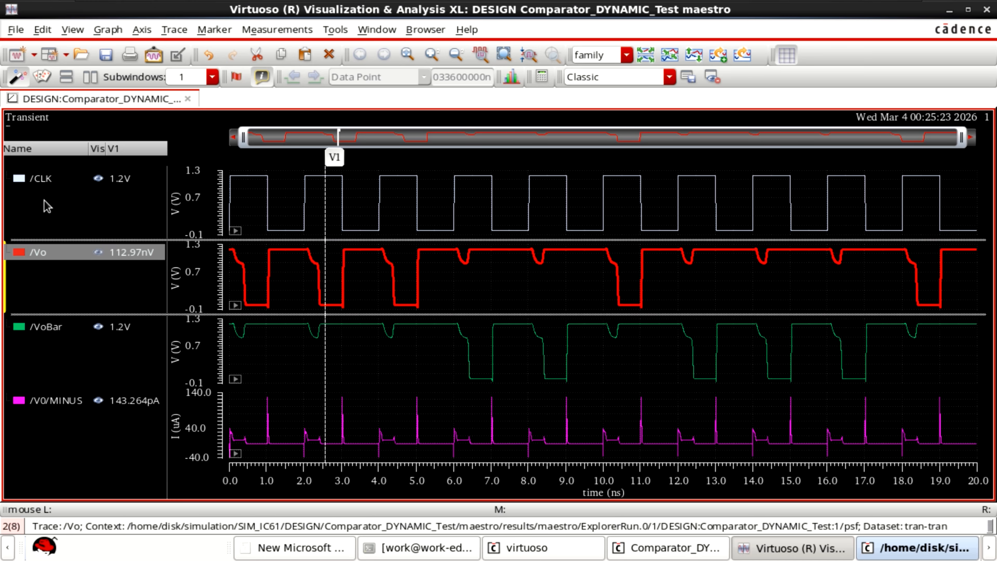
left_click(43, 178, "ctrl")
left_click(53, 328, "ctrl")
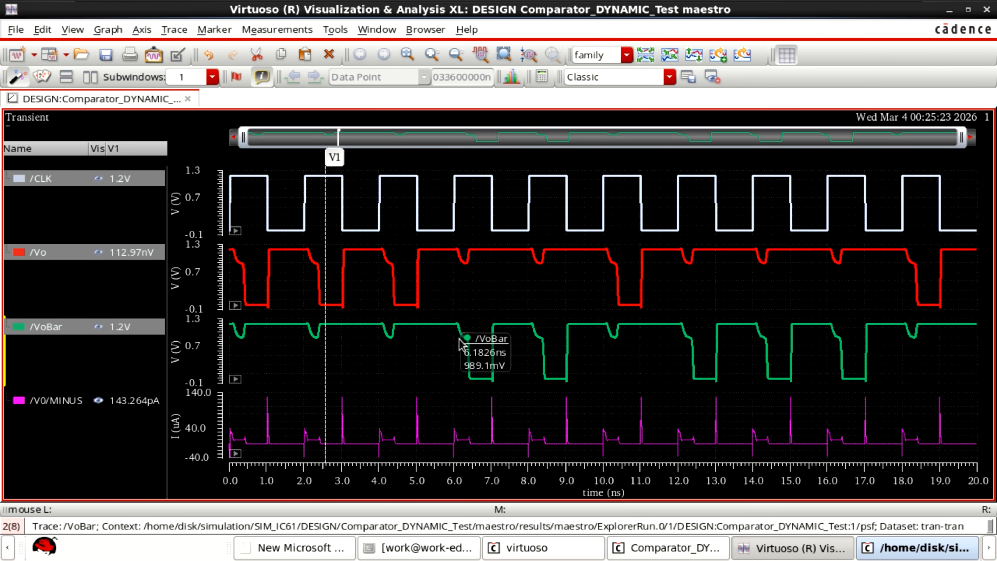
mouse_move(326, 251)
left_mouse_down()
mouse_move(461, 253)
mouse_move(541, 271)
mouse_move(860, 275)
left_mouse_up()
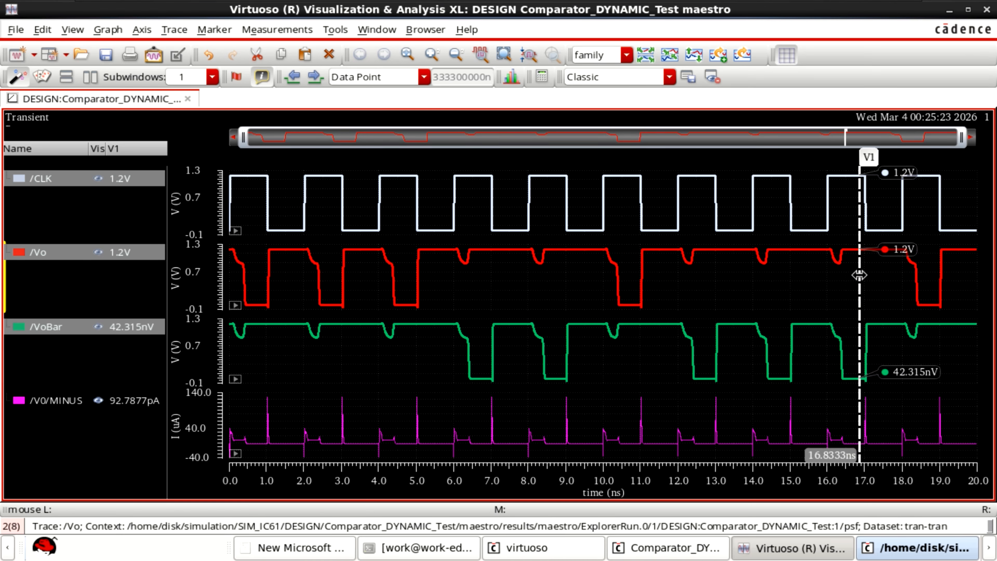